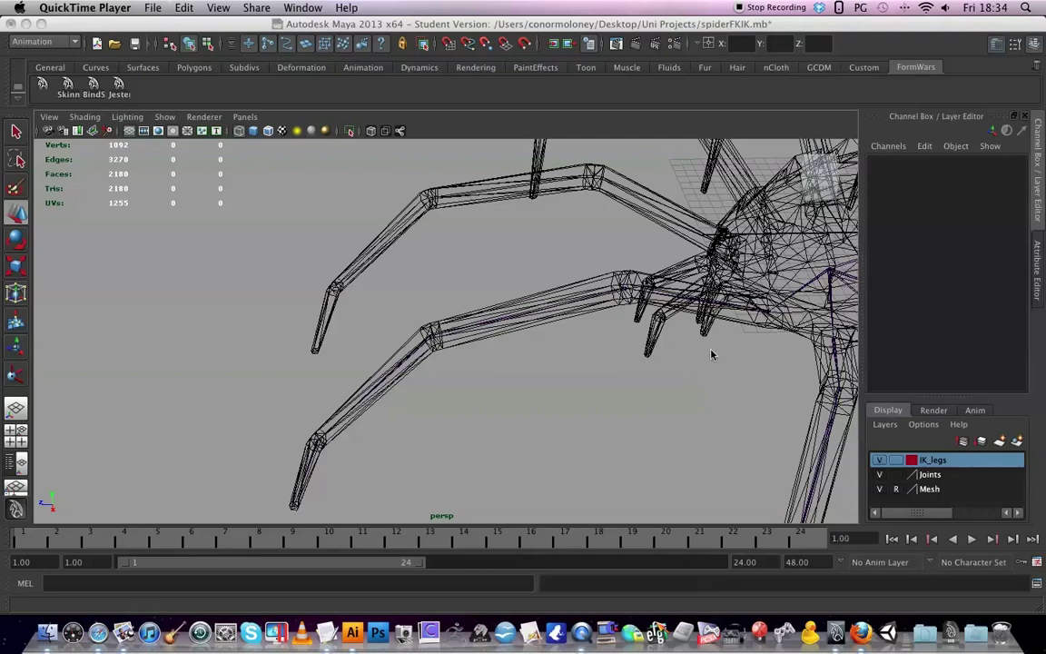
# Examine the joints of the left front leg, from L_01_FrontLeg down to L_FrontLeg_Tip.
pyautogui.keyDown('alt'); pyautogui.moveTo(712, 354); pyautogui.dragTo(634, 325); pyautogui.keyUp('alt')
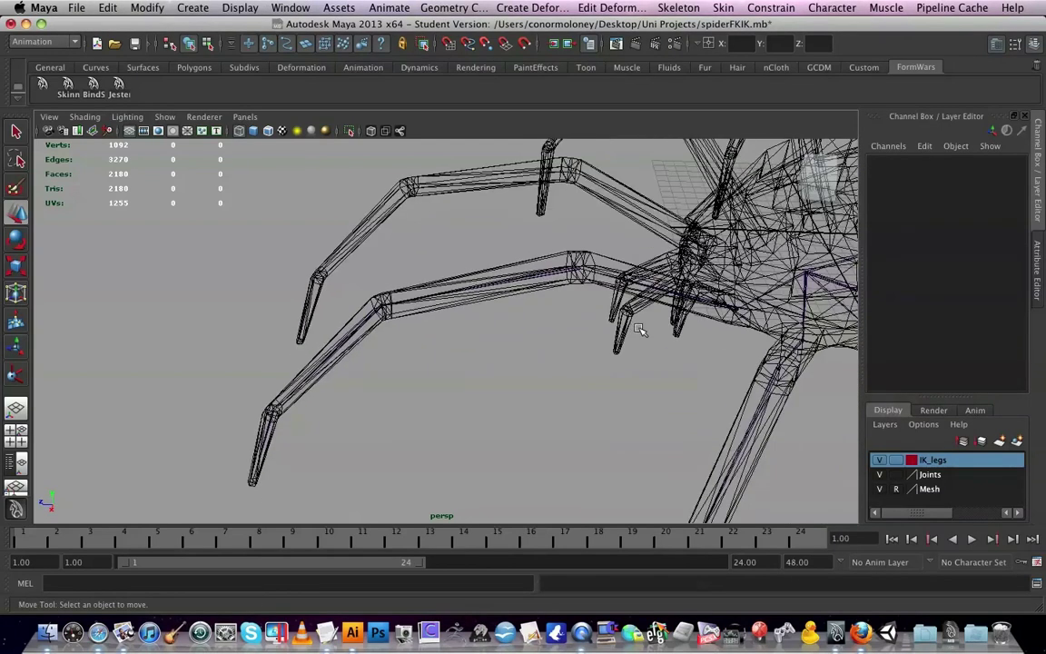
pyautogui.click(697, 302)
pyautogui.keyDown('alt'); pyautogui.moveTo(651, 293); pyautogui.dragTo(641, 331); pyautogui.keyUp('alt')
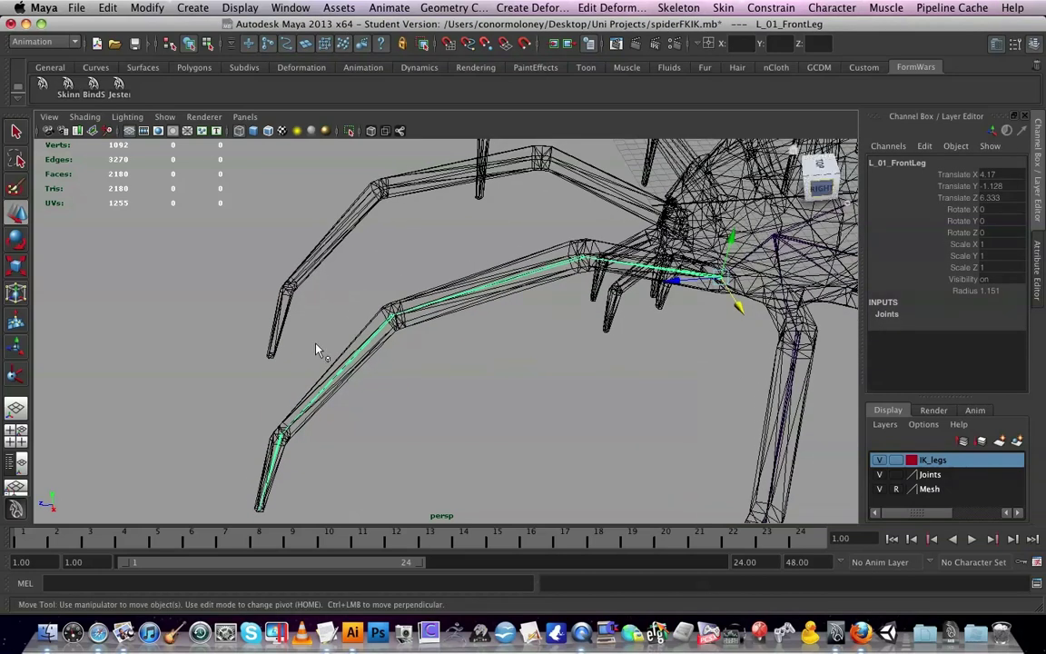
pyautogui.scroll(-2, 671, 273)
pyautogui.scroll(2, 672, 273)
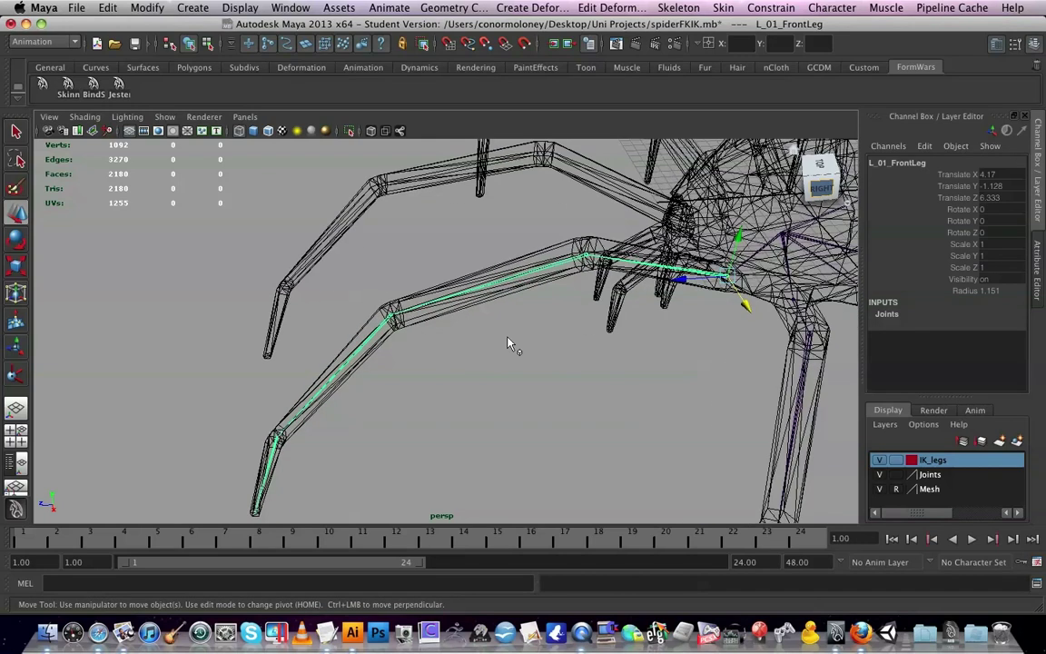
pyautogui.keyDown('alt'); pyautogui.moveTo(508, 343); pyautogui.dragTo(531, 263); pyautogui.keyUp('alt')
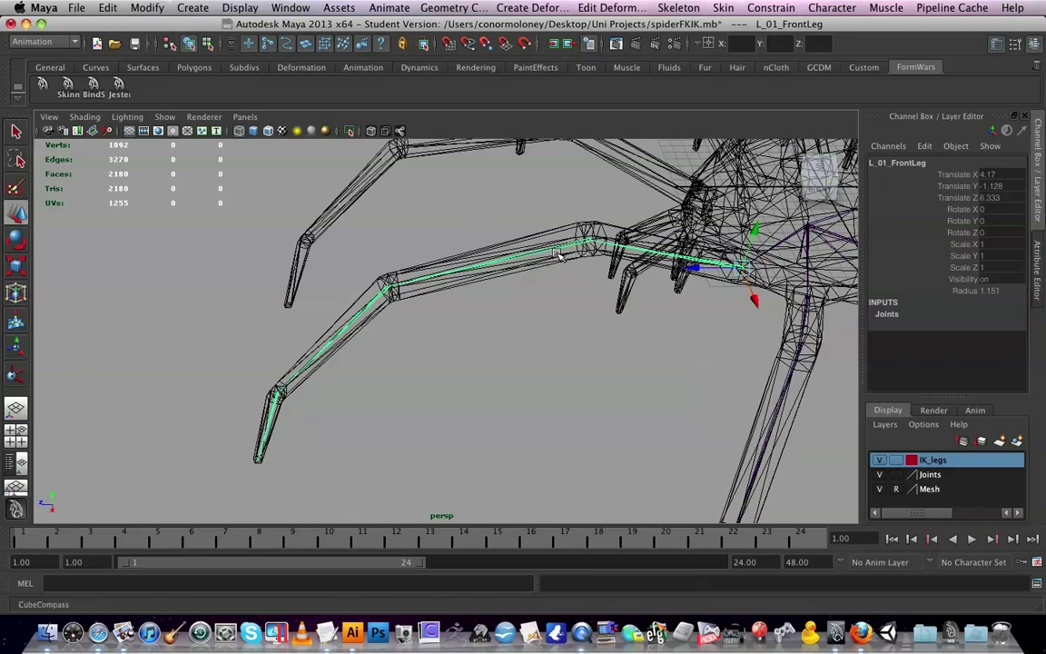
pyautogui.click(564, 269)
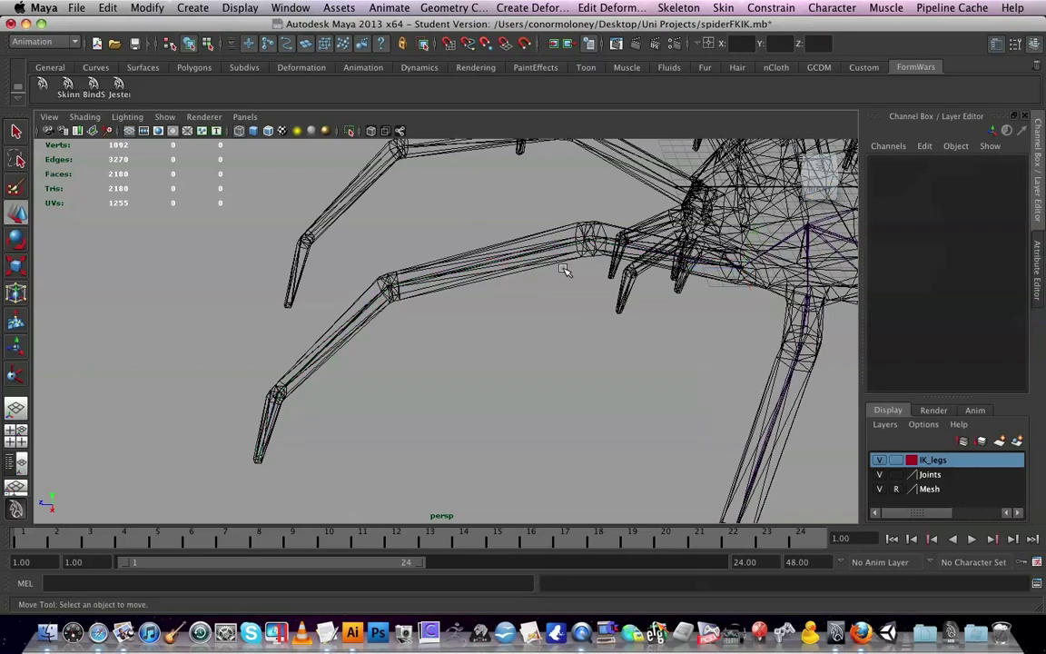
pyautogui.click(627, 245)
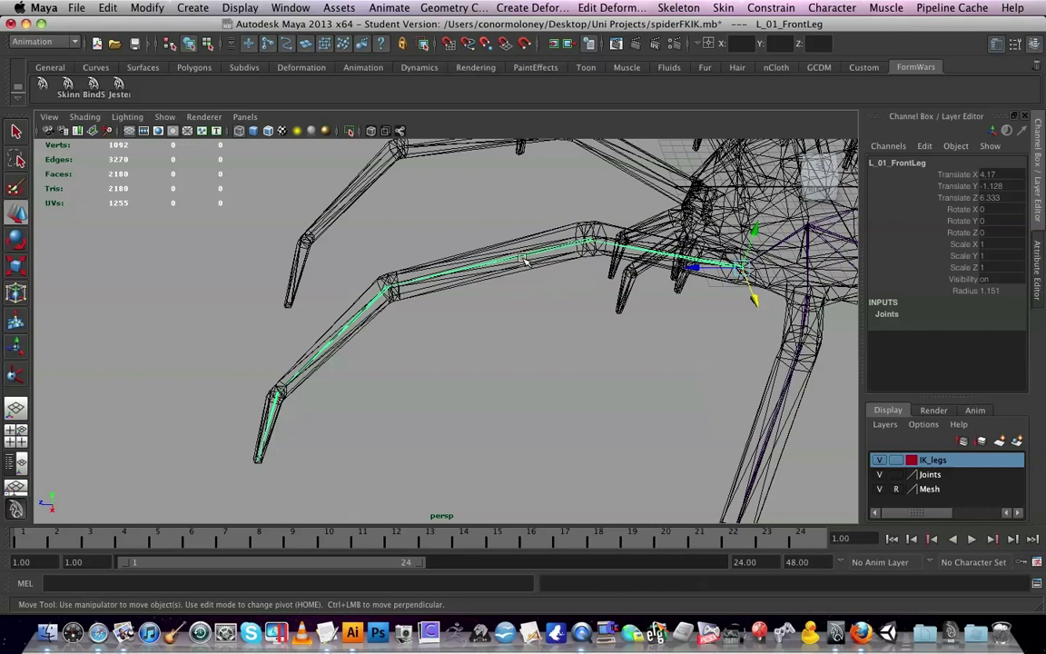
pyautogui.click(369, 310)
pyautogui.click(269, 392)
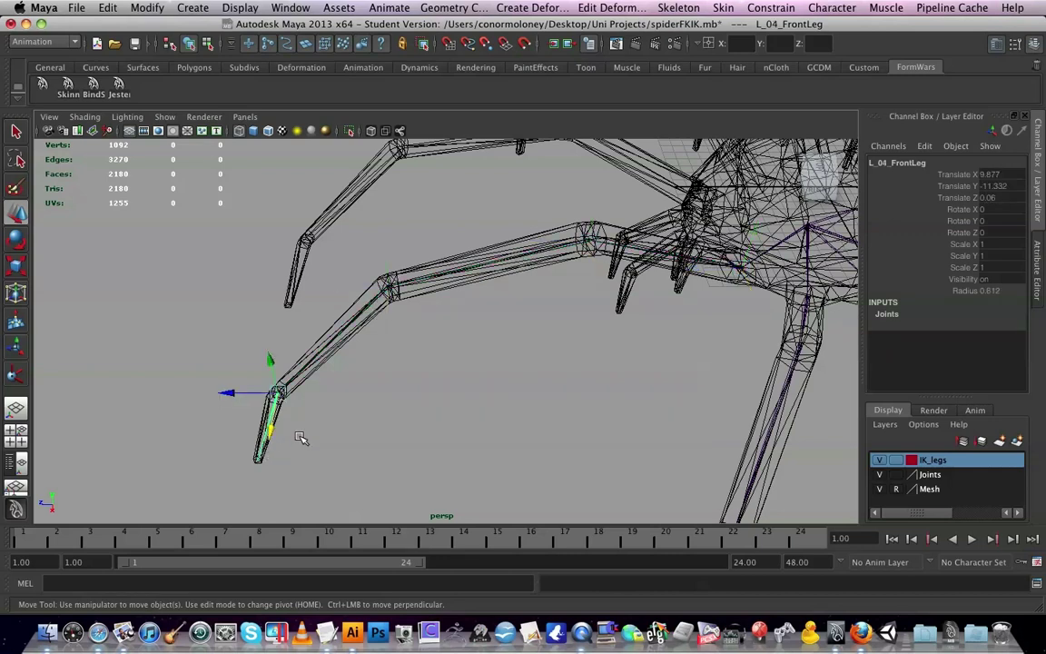
pyautogui.click(300, 439)
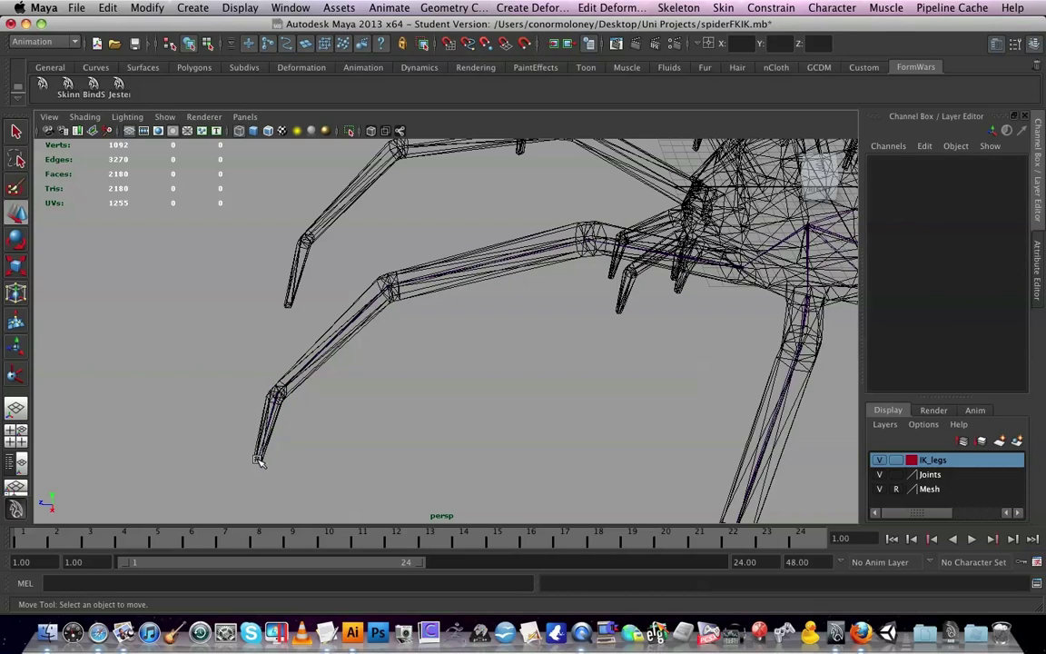
pyautogui.click(258, 460)
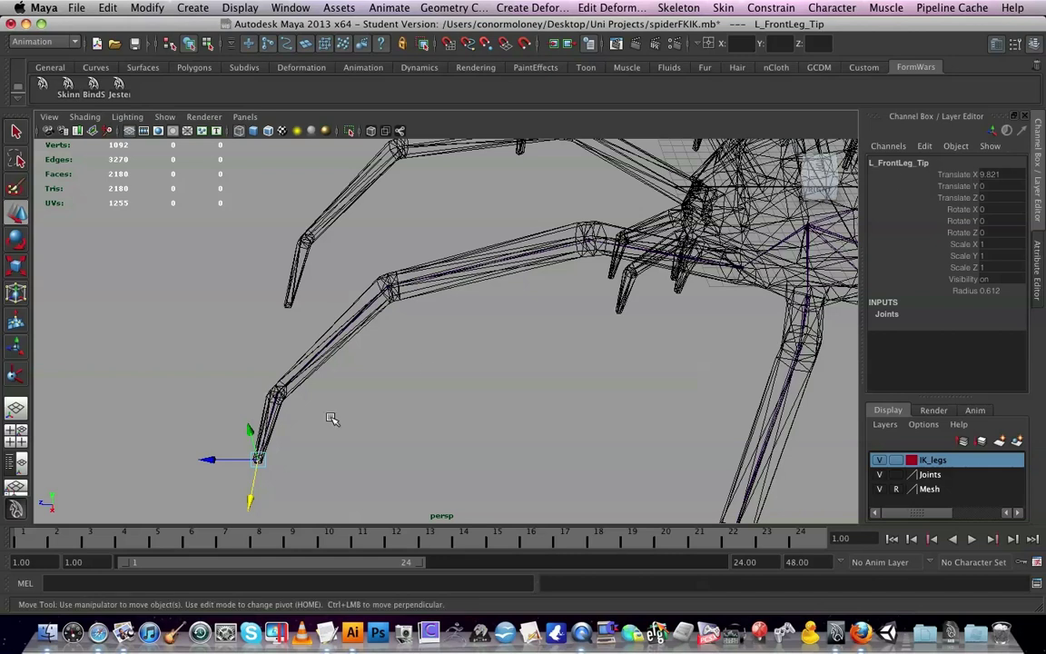
pyautogui.click(273, 416)
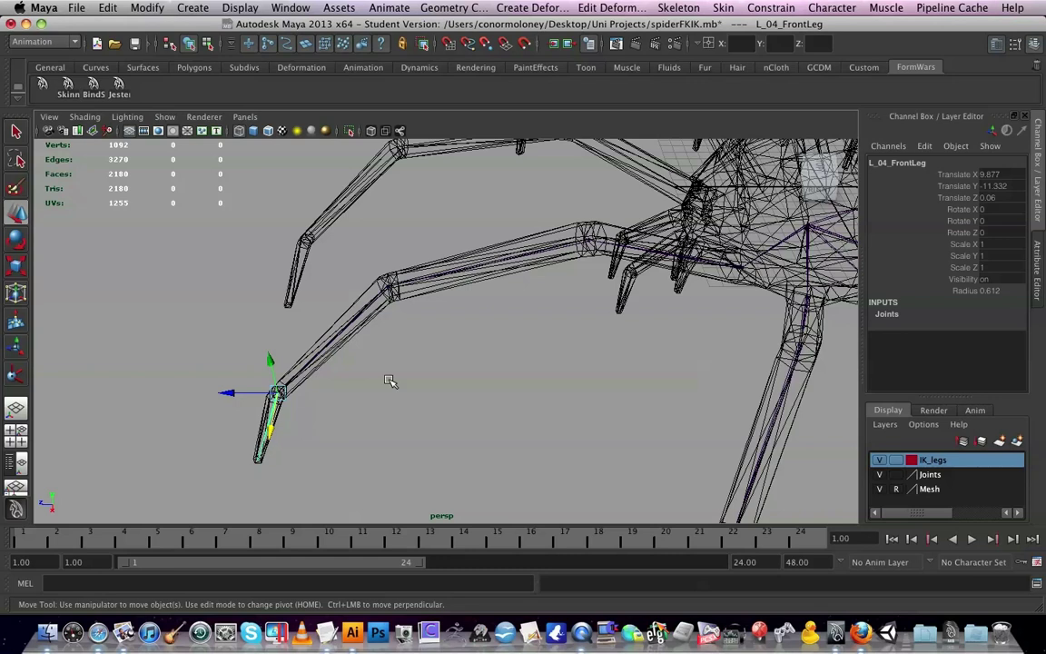
# Select the L_01_FrontLeg, L_02_FrontLeg and L_03_FrontLeg joints, and duplicate them while the Outliner is open.
pyautogui.click(617, 259)
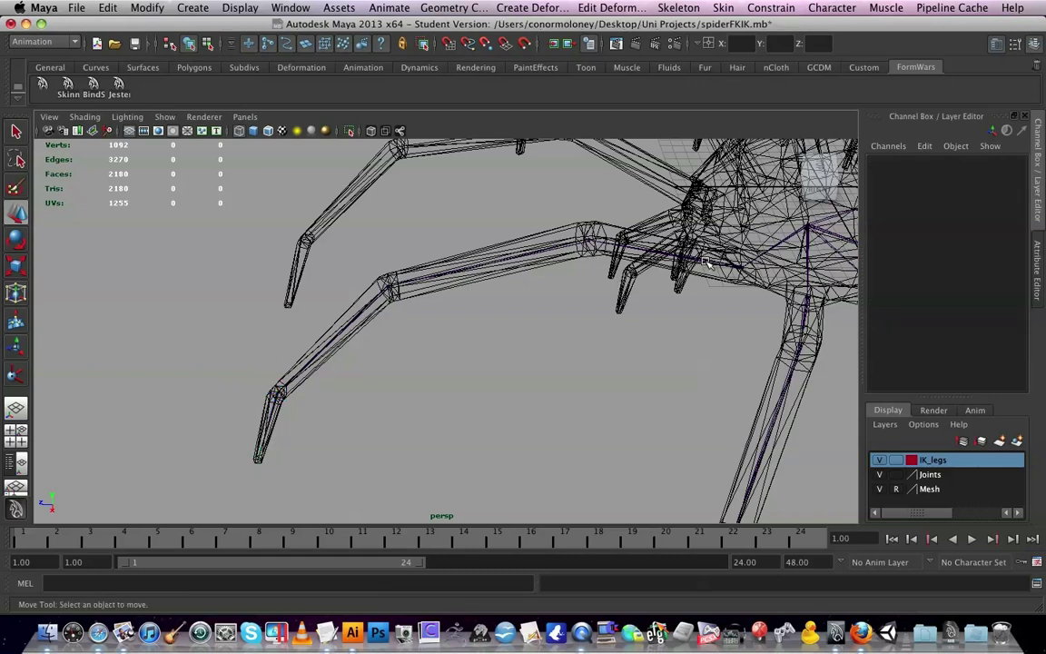
pyautogui.click(706, 263)
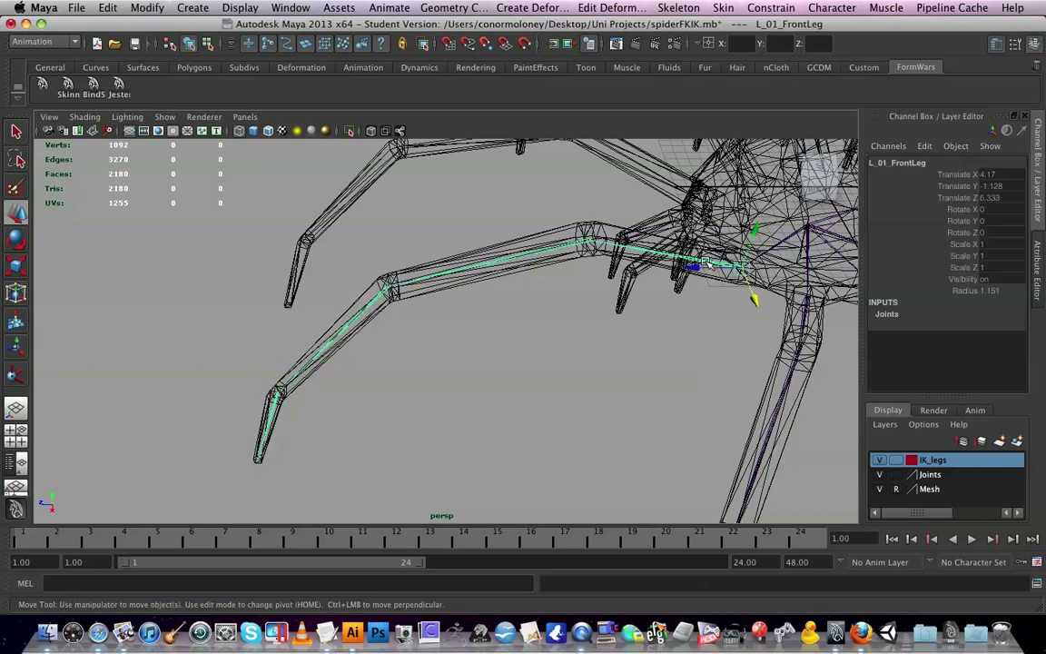
pyautogui.click(546, 253)
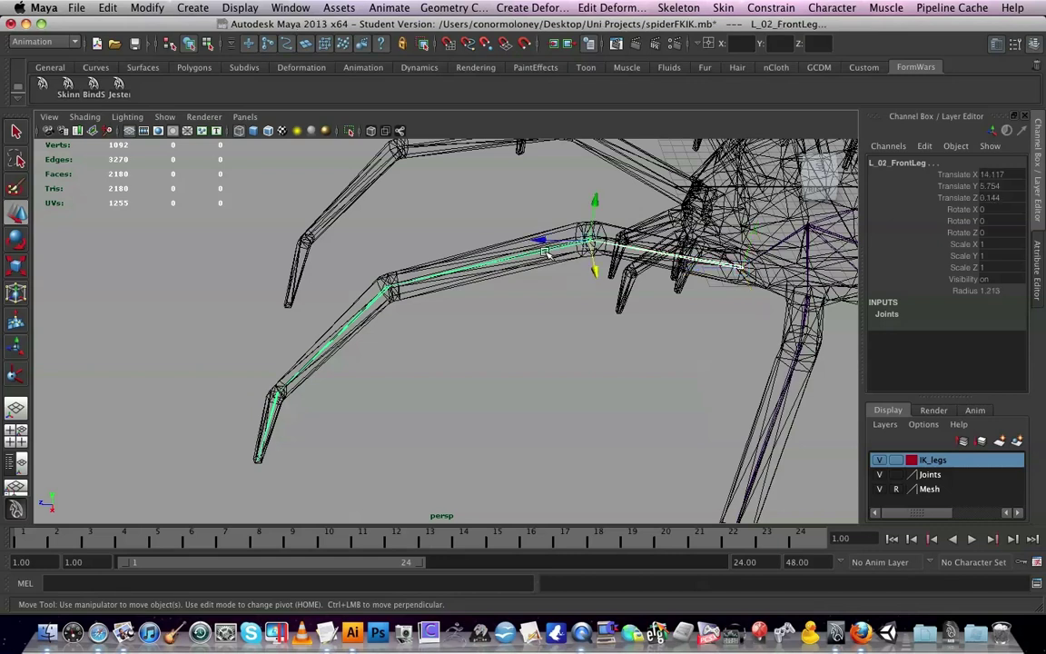
pyautogui.click(383, 291)
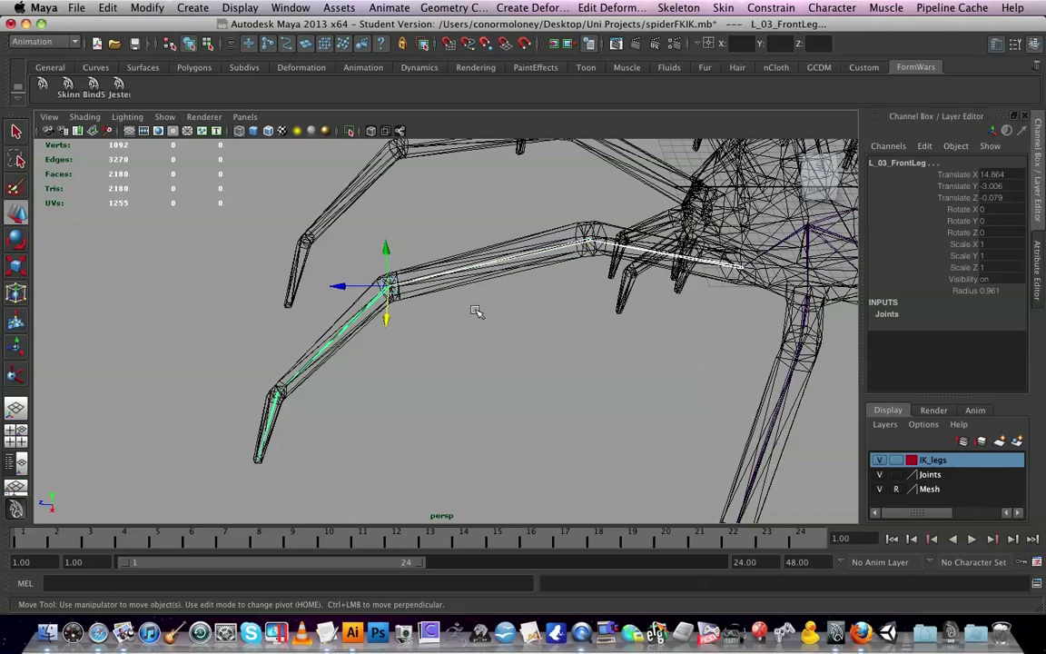
pyautogui.click(43, 7)
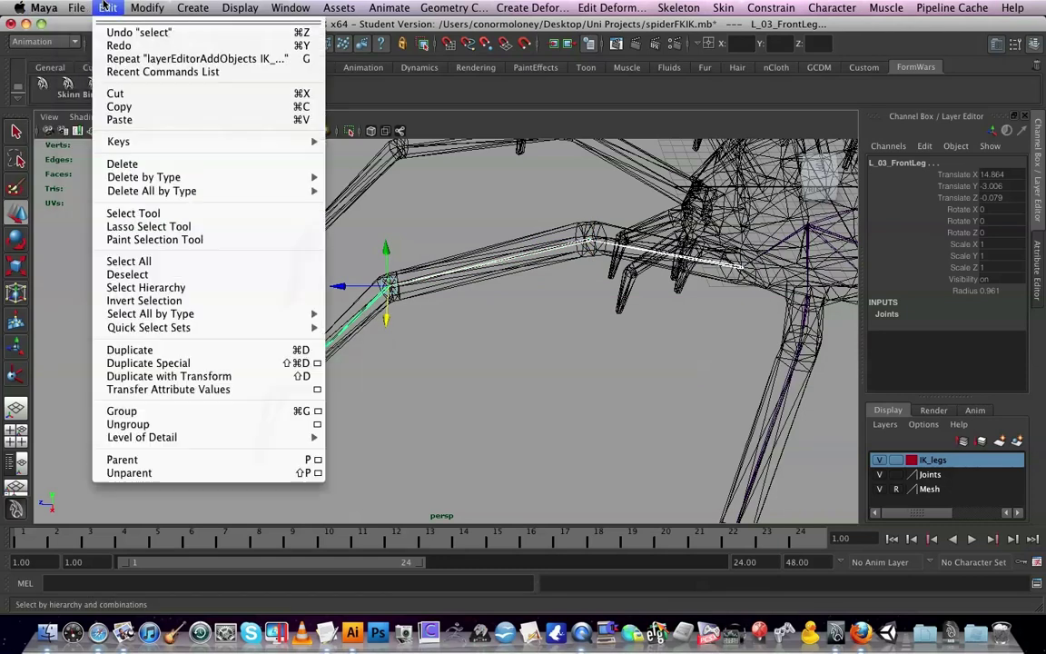
pyautogui.click(104, 6)
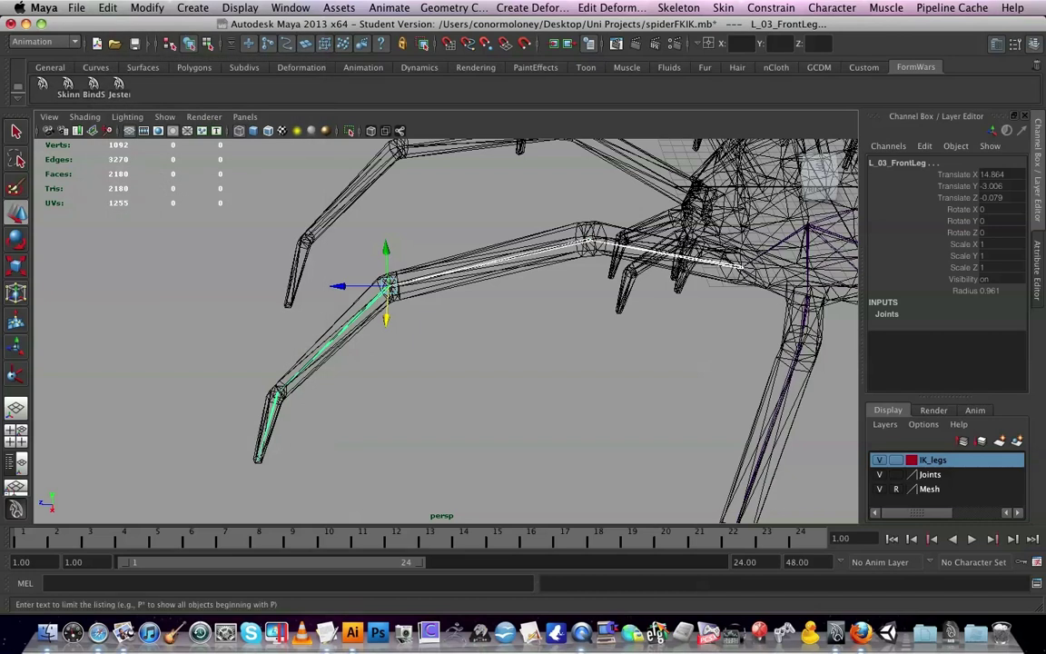
pyautogui.moveTo(1043, 10); pyautogui.dragTo(437, 4)
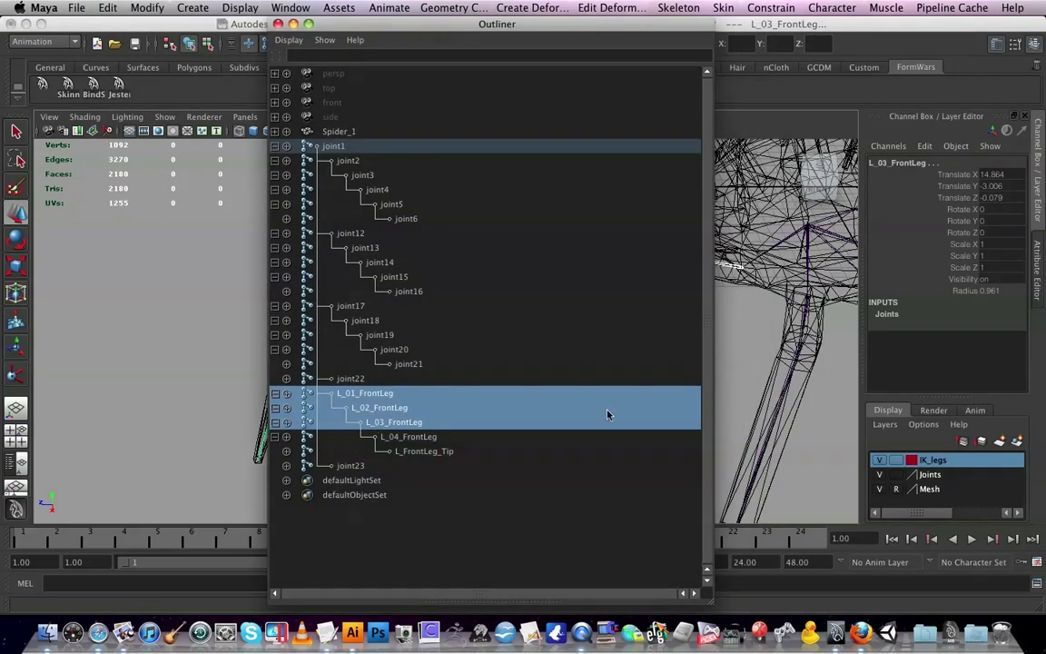
pyautogui.moveTo(321, 24); pyautogui.dragTo(594, 25)
pyautogui.click(147, 8)
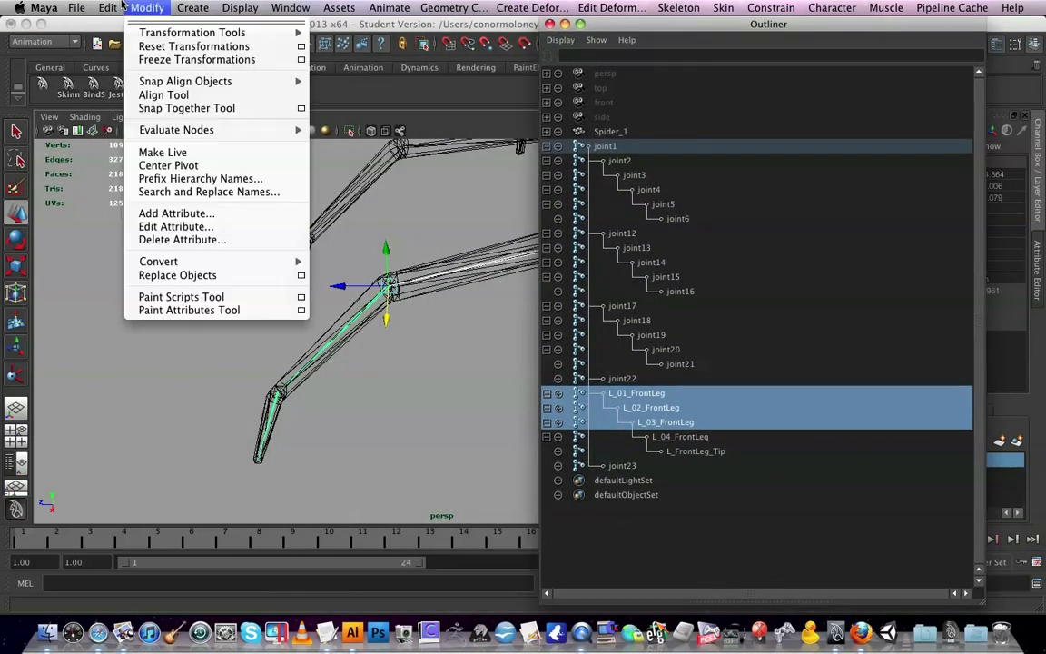
pyautogui.moveTo(107, 7)
pyautogui.click(168, 349)
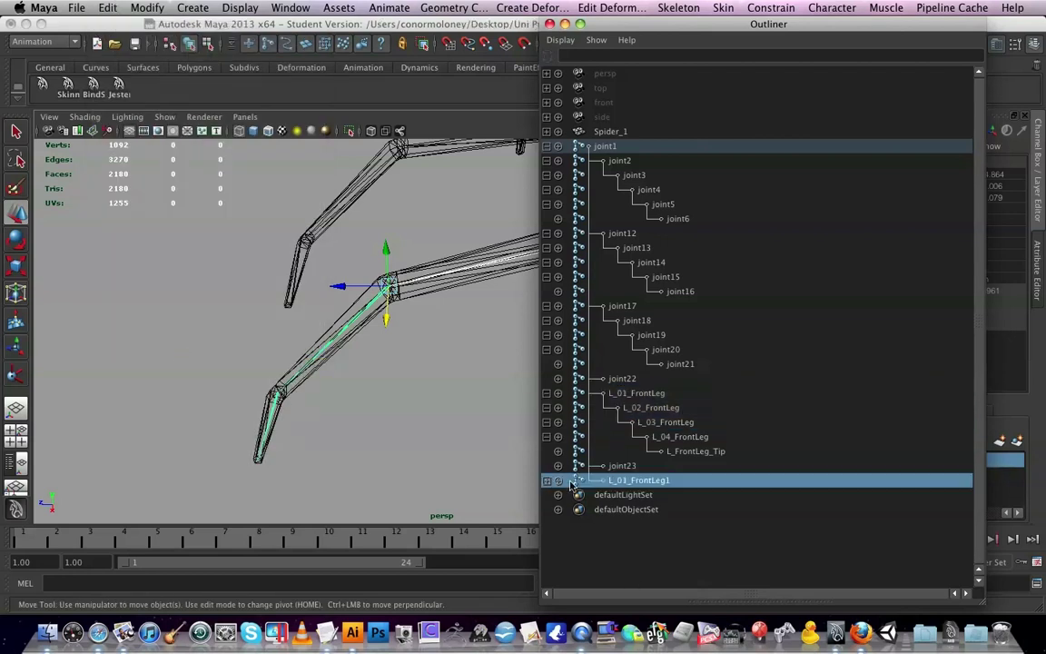
# Inspect the child joints of the duplicated L_01_FrontLeg1 chain, then collapse it and close the Outliner.
pyautogui.click(547, 481)
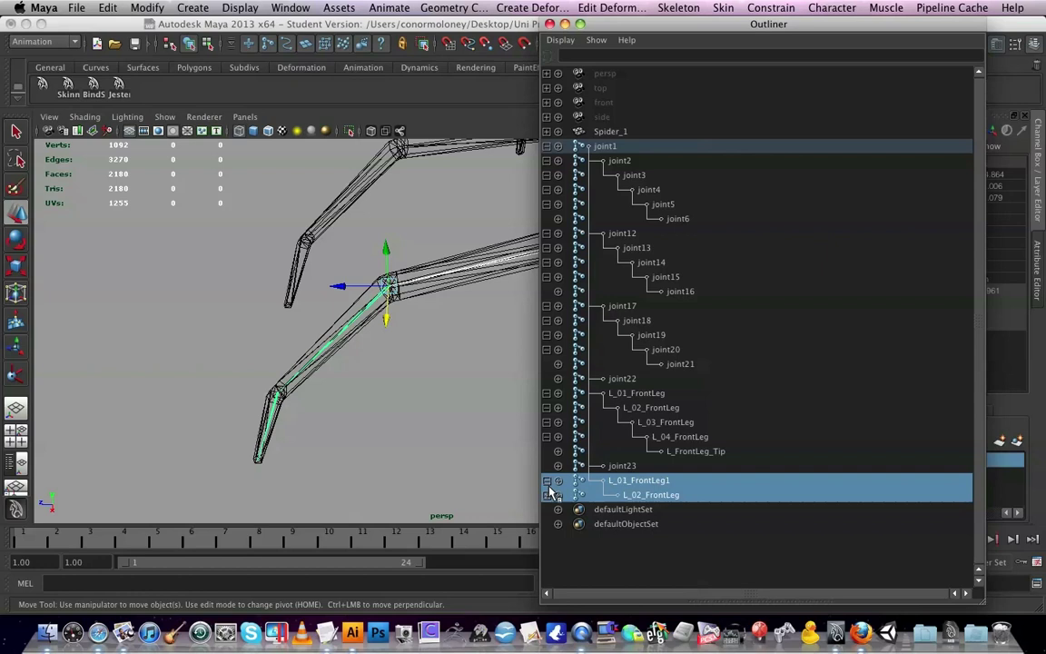
pyautogui.click(547, 482)
pyautogui.keyDown('shift'); pyautogui.click(548, 482); pyautogui.keyUp('shift')
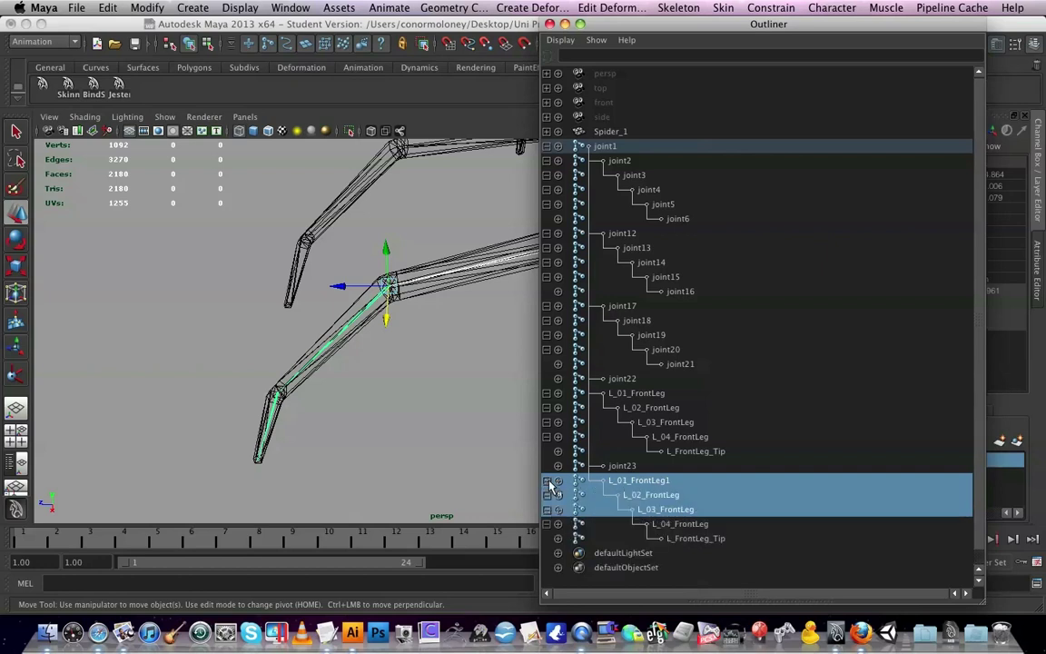
pyautogui.click(548, 481)
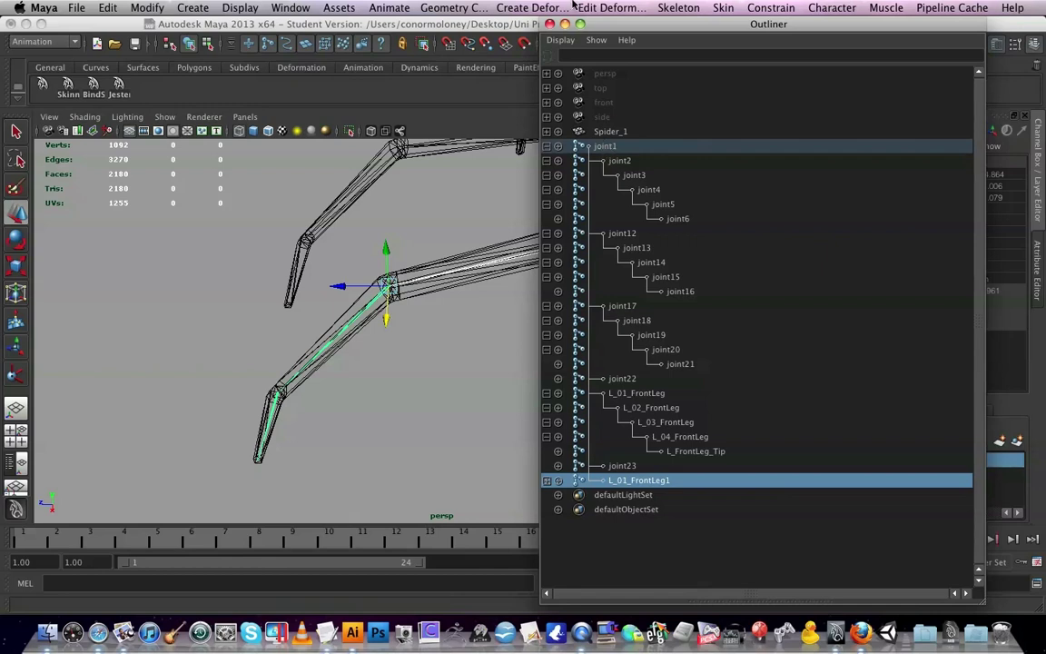
pyautogui.click(550, 24)
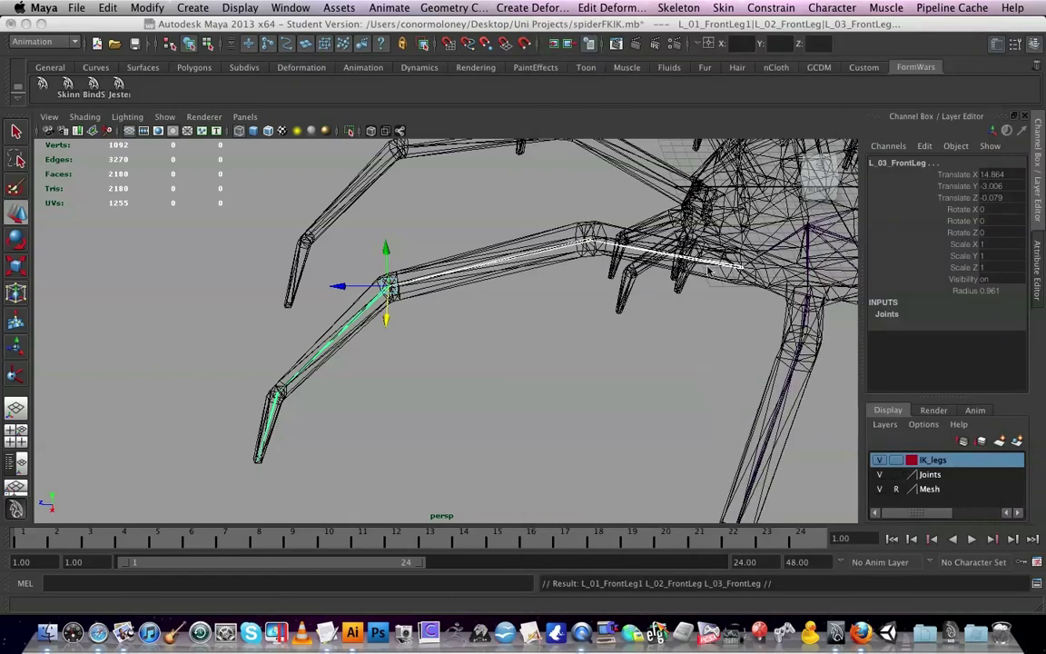
# Try moving the selected duplicate front leg joints away from the original leg, and undo the move.
pyautogui.moveTo(394, 319); pyautogui.dragTo(383, 265, button='middle')
pyautogui.moveTo(383, 264); pyautogui.dragTo(384, 279)
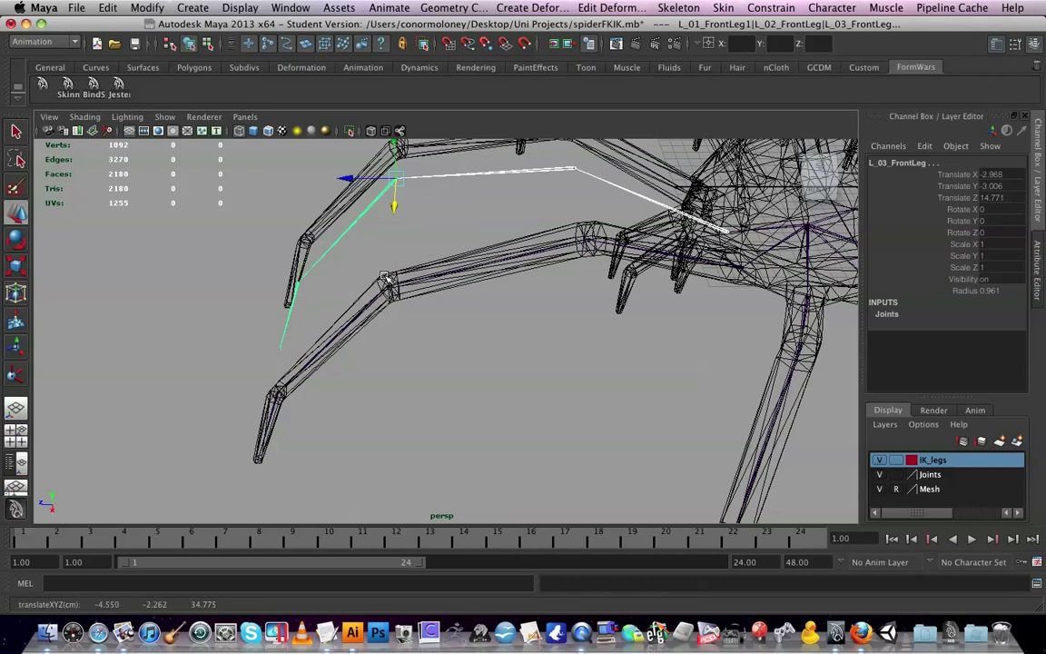
pyautogui.press('super+z')
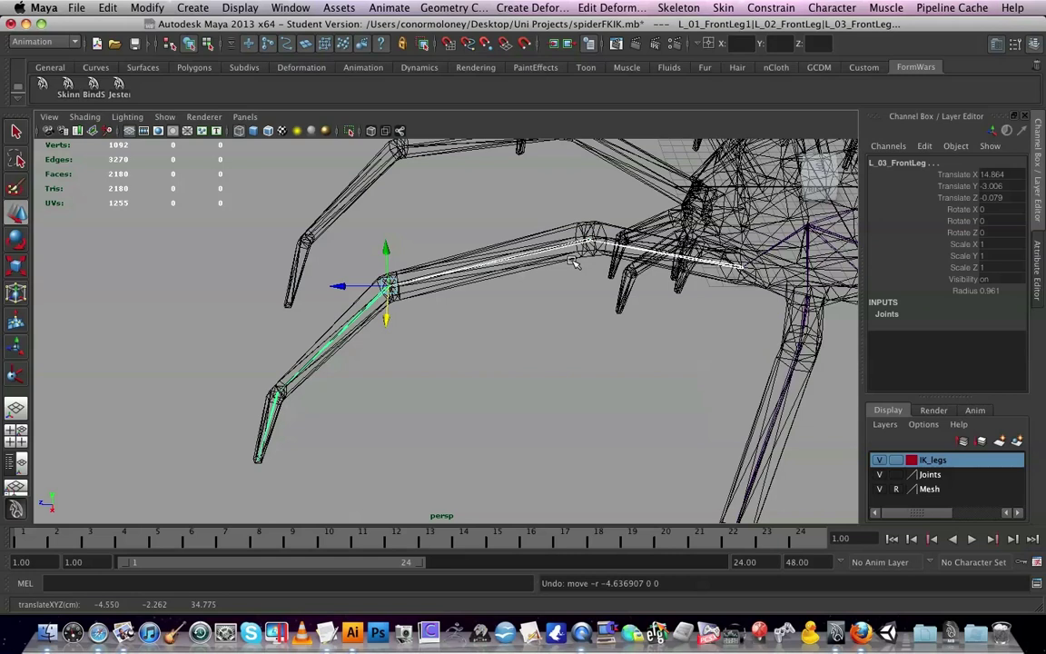
pyautogui.click(190, 7)
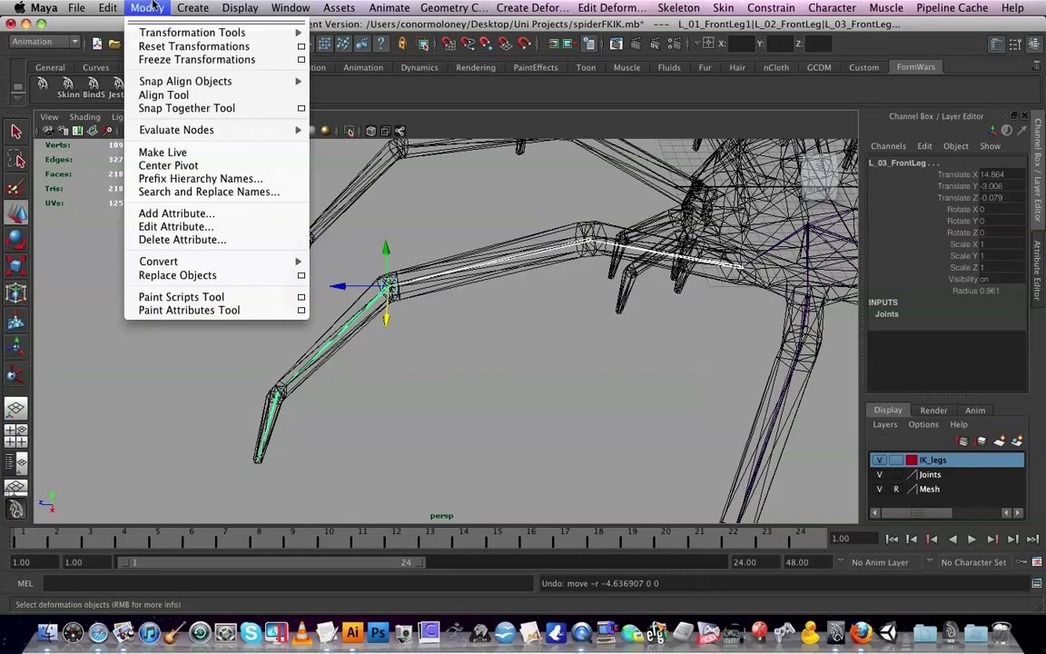
pyautogui.click(154, 7)
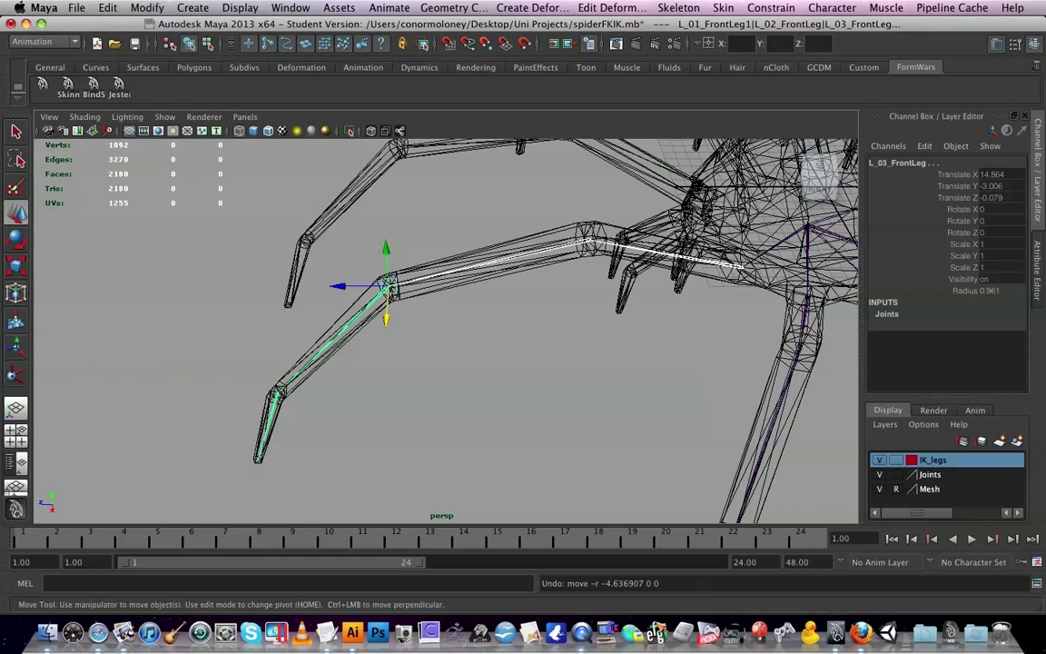
# Select only the duplicate root joint L_01_FrontLeg1 in the Outliner and disconnect it from the main skeleton.
pyautogui.press('super+grave')
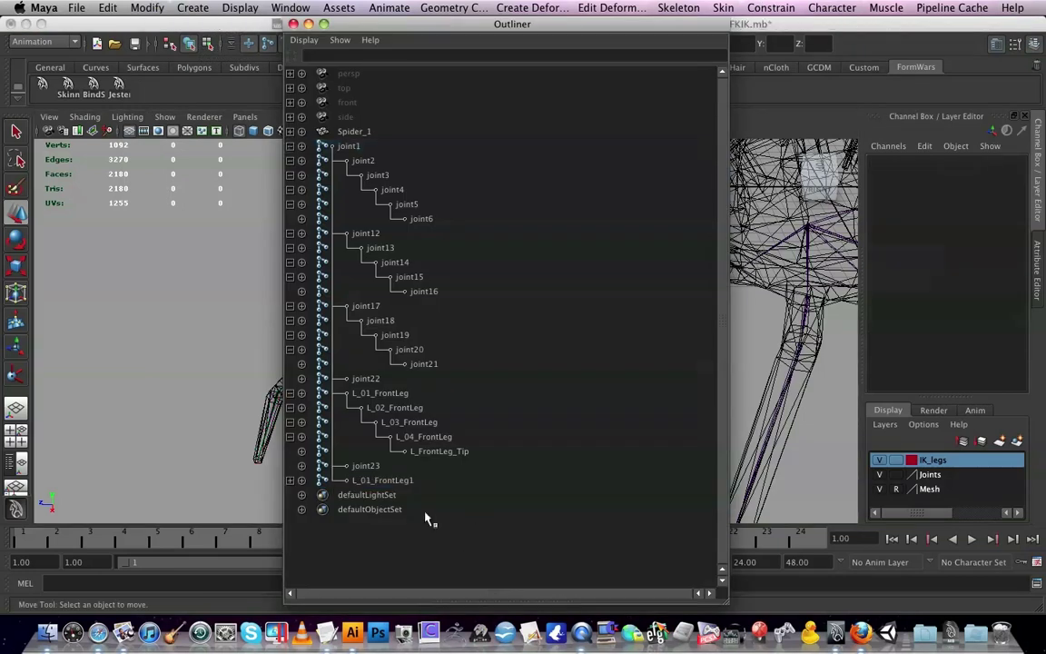
pyautogui.click(427, 479)
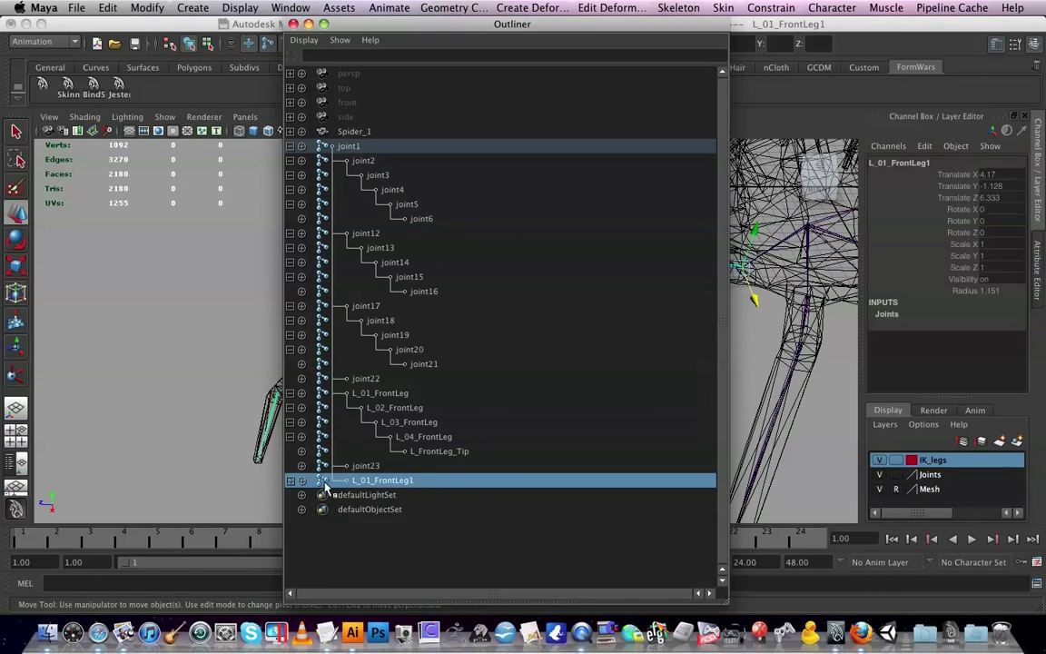
pyautogui.moveTo(466, 30); pyautogui.dragTo(1045, 36)
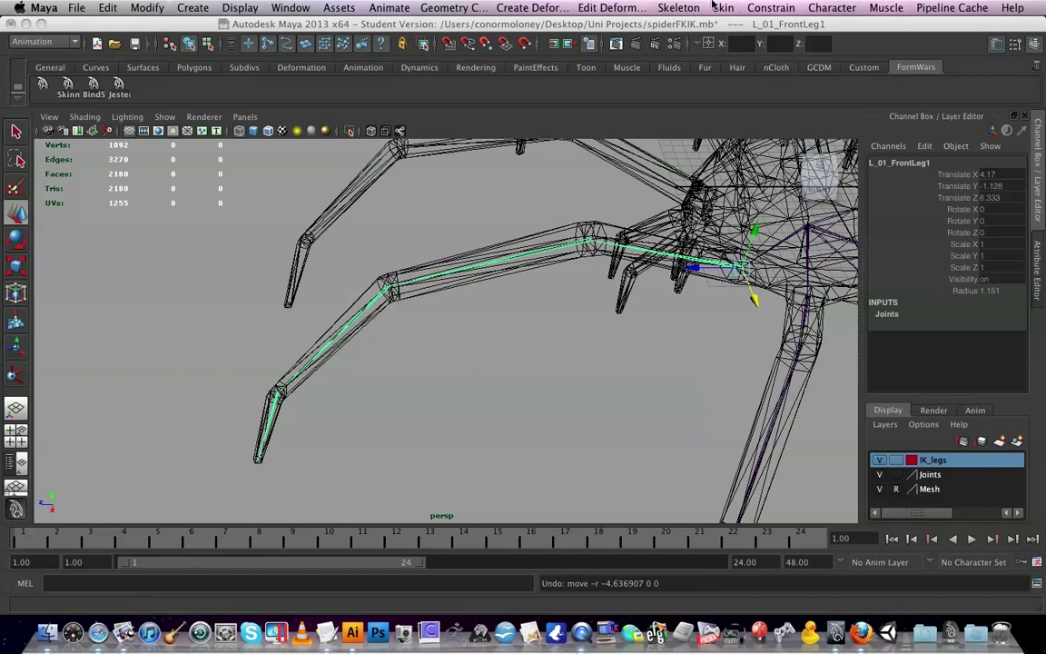
pyautogui.click(678, 7)
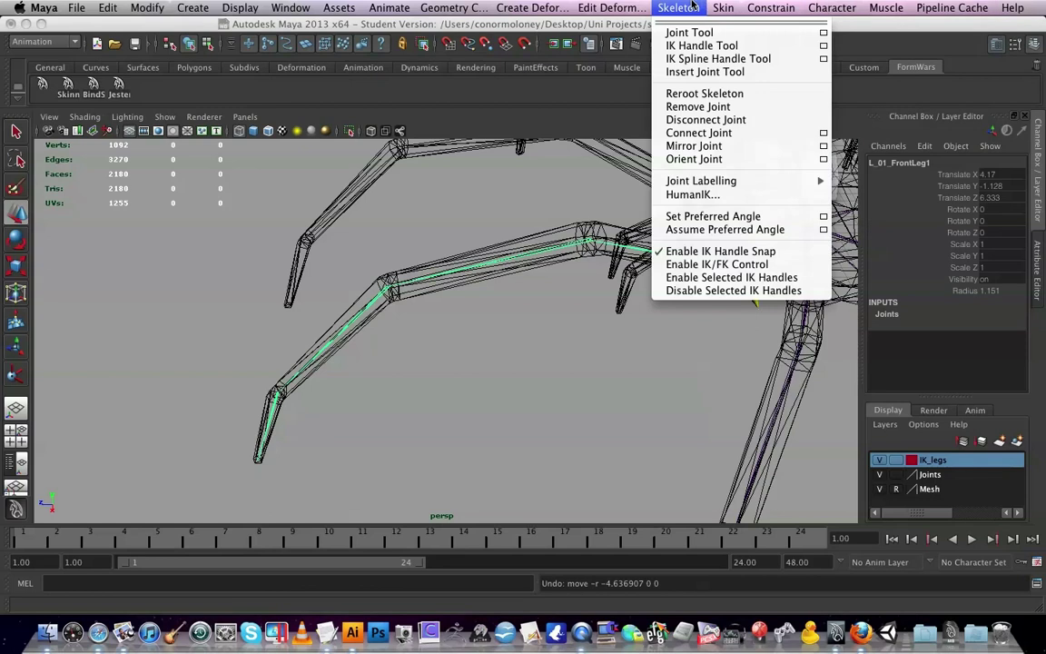
pyautogui.click(735, 119)
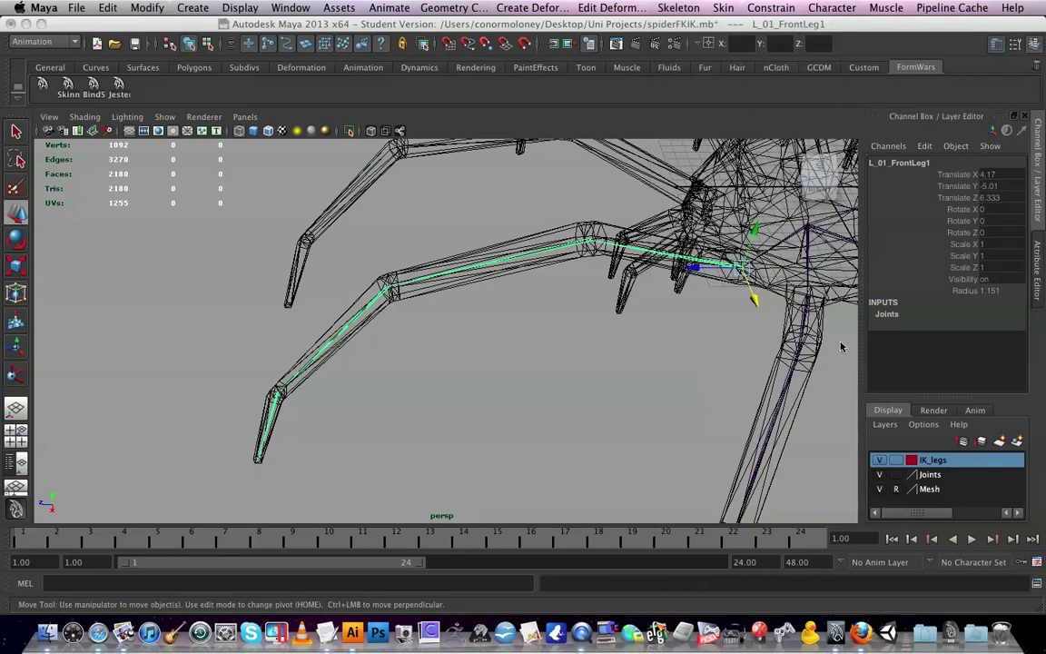
# Test-move the disconnected duplicate leg chain away from the mesh leg, and undo that move.
pyautogui.moveTo(753, 304); pyautogui.dragTo(737, 232)
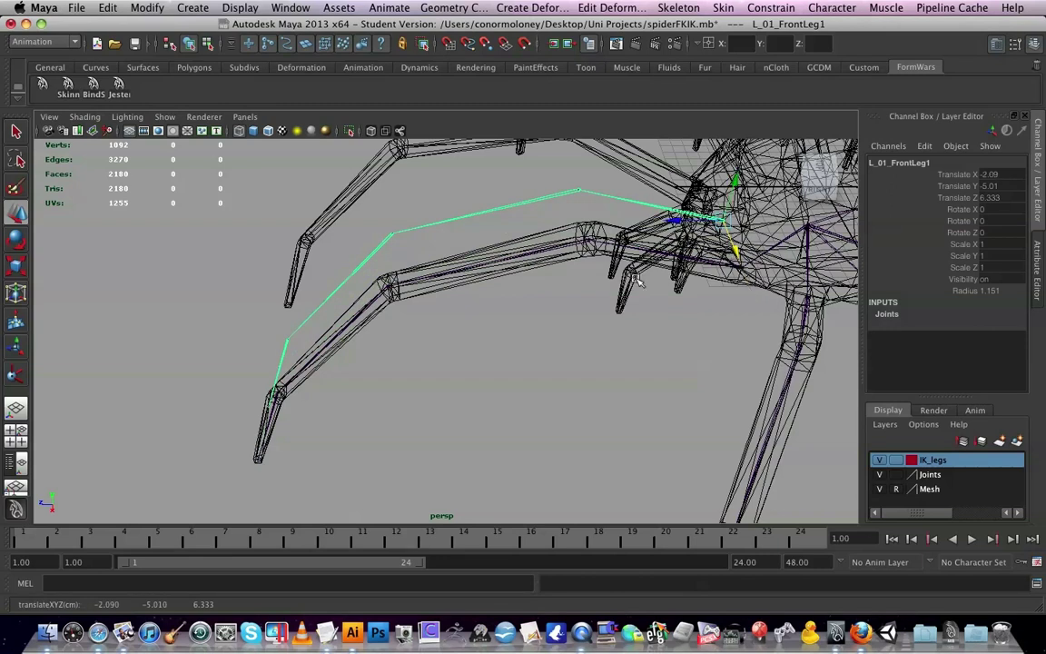
pyautogui.hotkey('ctrl', '`')
pyautogui.hotkey('ctrl', 'z')
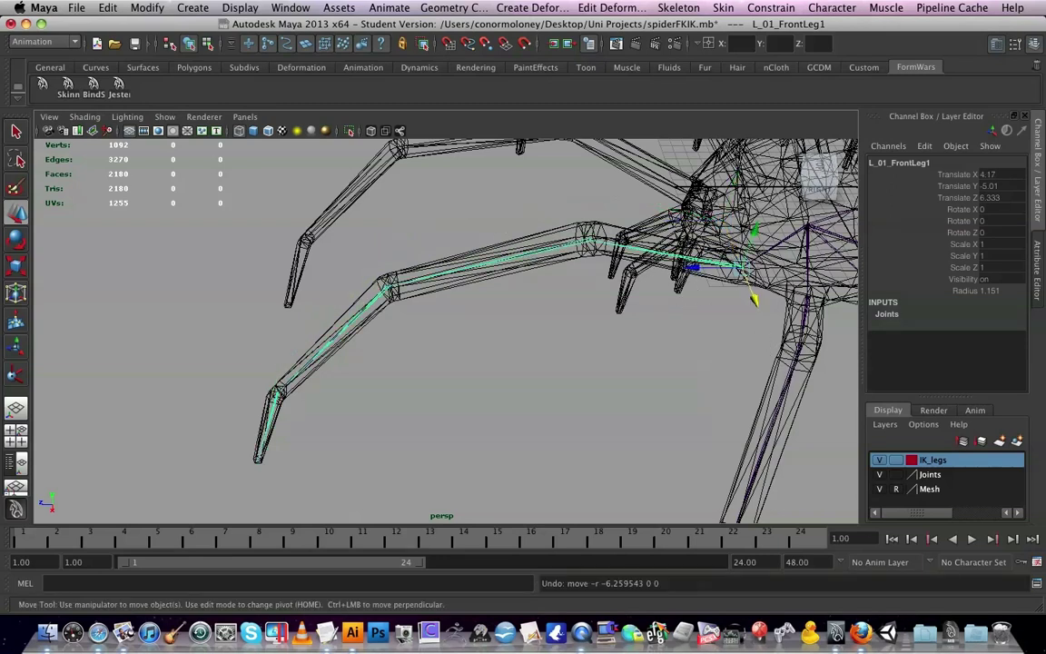
# Expand the duplicated L_01_FrontLeg1 chain in the Outliner and select all its joints down to L_FrontLeg_Tip, then close the Outliner.
pyautogui.press('super+grave')
pyautogui.moveTo(511, 40); pyautogui.dragTo(513, 49)
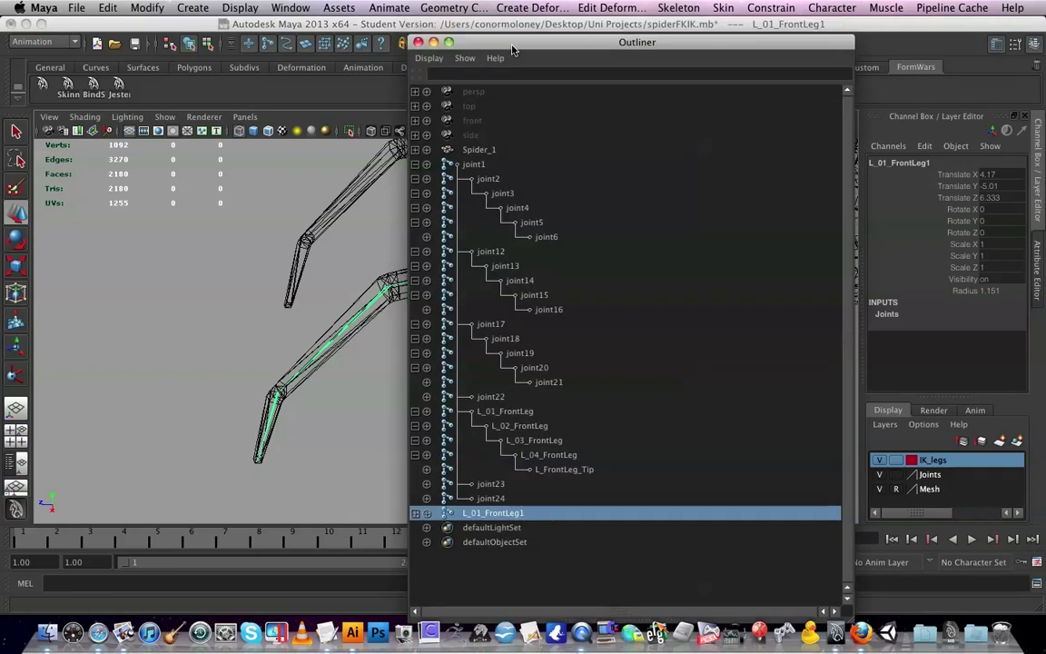
pyautogui.click(415, 512)
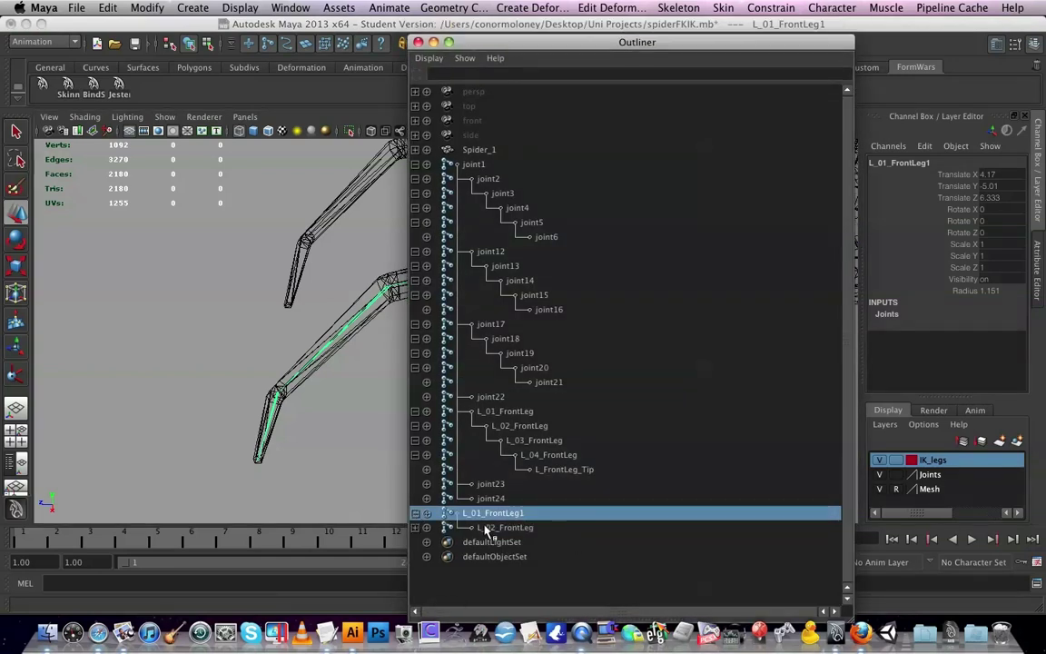
pyautogui.click(416, 513)
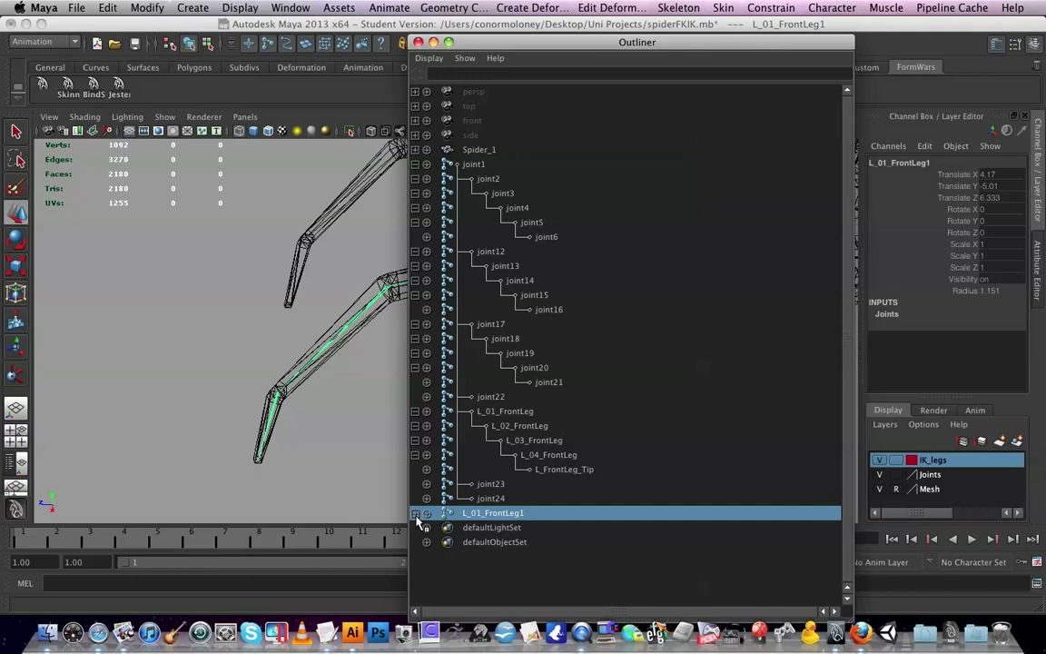
pyautogui.keyDown('shift'); pyautogui.click(416, 513); pyautogui.keyUp('shift')
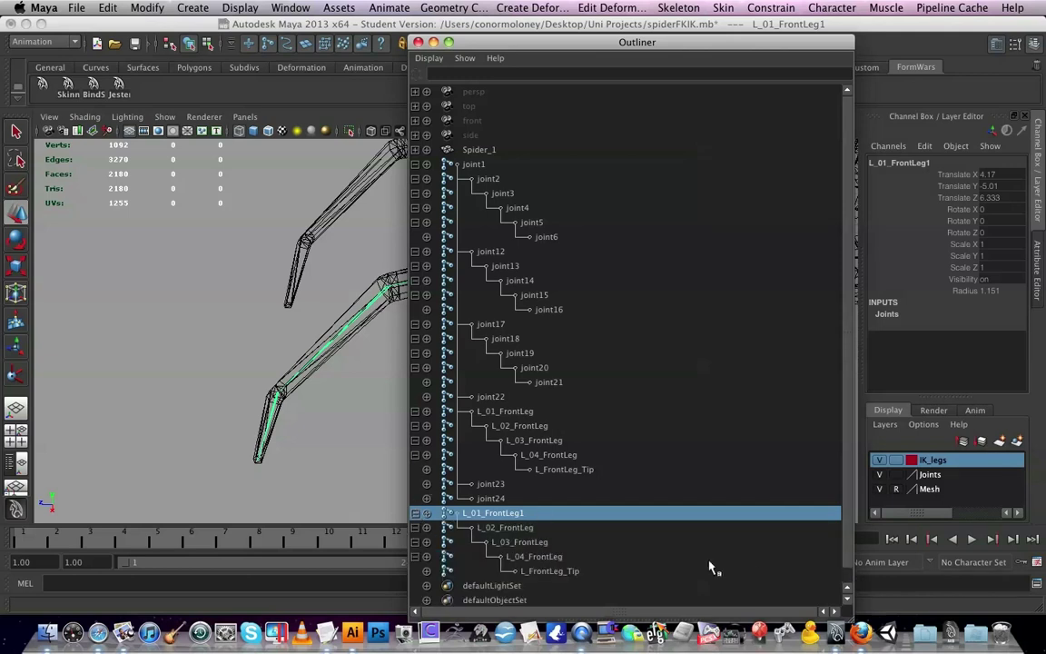
pyautogui.keyDown('shift'); pyautogui.click(548, 527); pyautogui.keyUp('shift')
pyautogui.keyDown('shift'); pyautogui.click(553, 542); pyautogui.keyUp('shift')
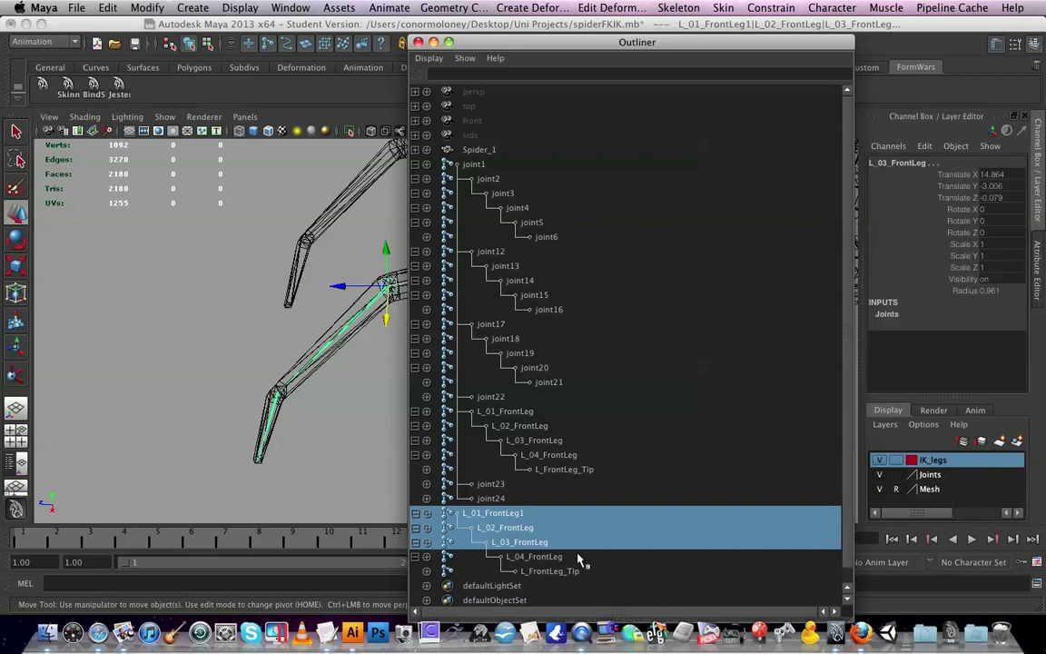
pyautogui.keyDown('ctrl'); pyautogui.click(577, 558); pyautogui.keyUp('ctrl')
pyautogui.keyDown('ctrl'); pyautogui.click(590, 571); pyautogui.keyUp('ctrl')
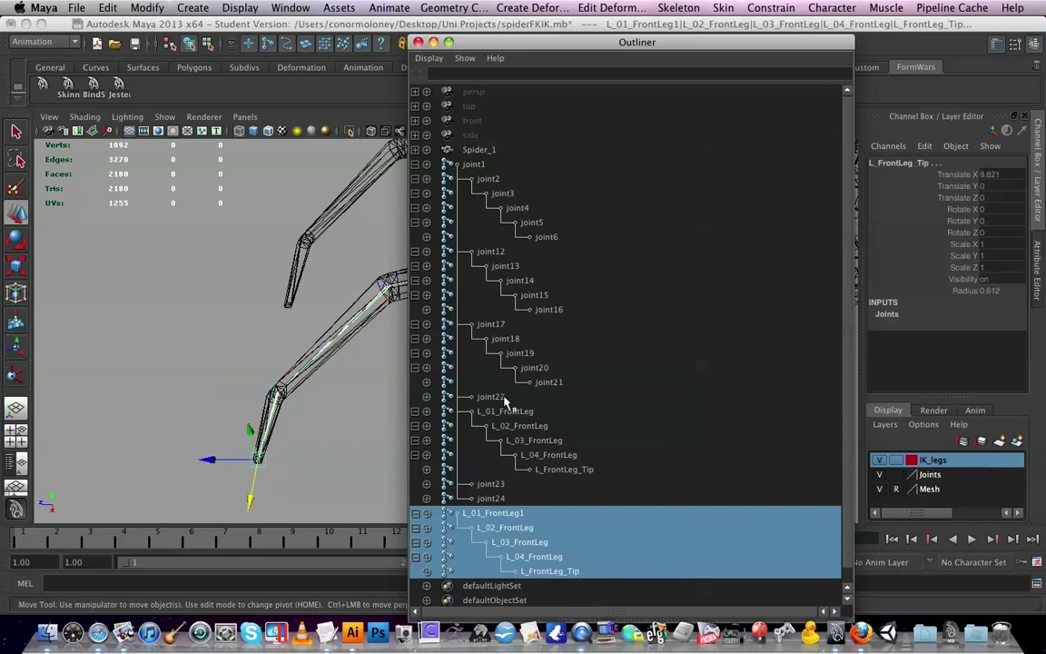
pyautogui.click(418, 42)
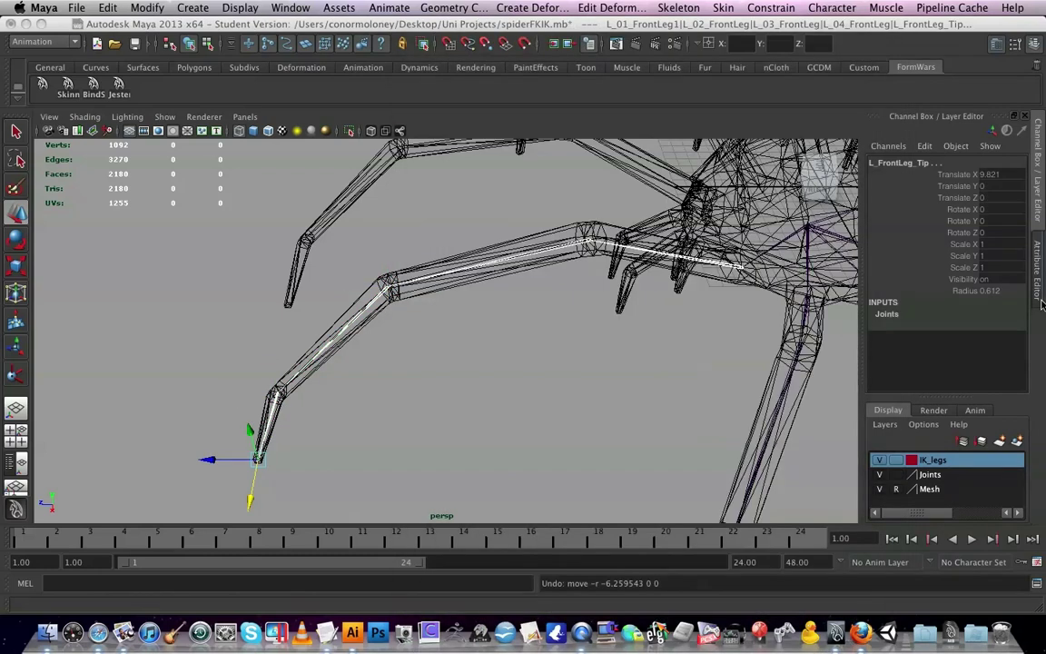
# Add the selected duplicate leg joints to the IK_legs layer, hide the Joints layer and clear the selection.
pyautogui.rightClick(959, 463)
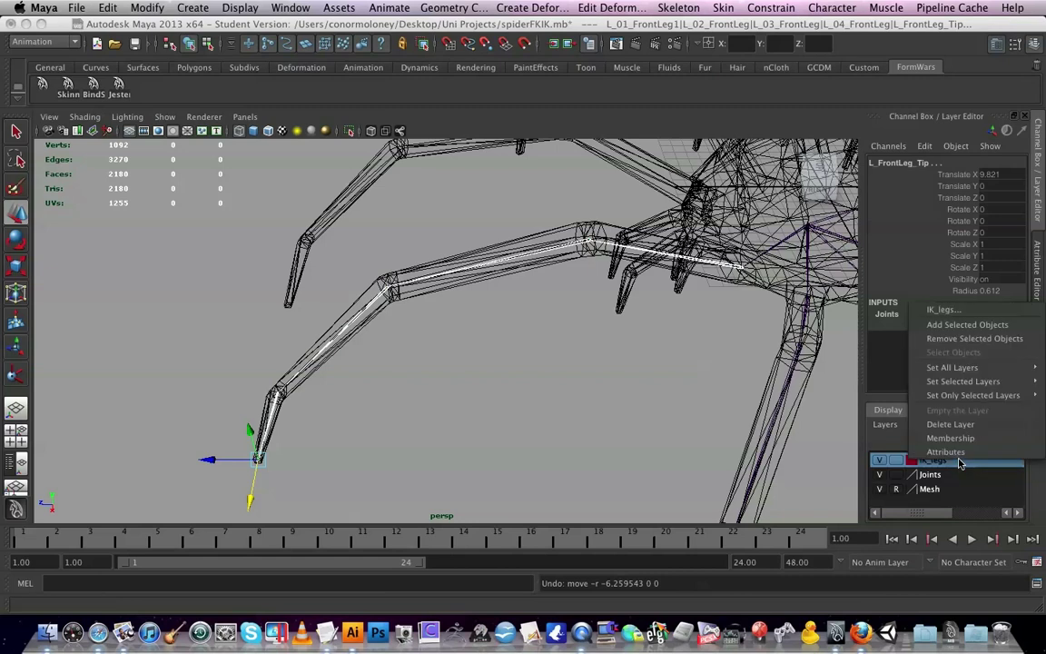
pyautogui.click(965, 325)
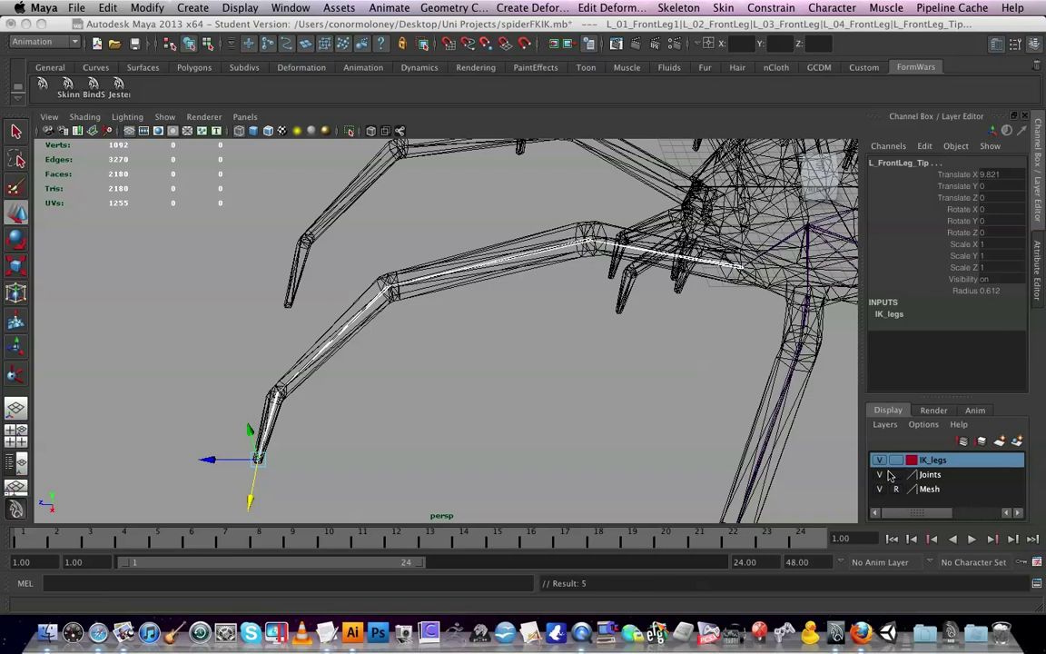
pyautogui.click(879, 474)
pyautogui.click(690, 358)
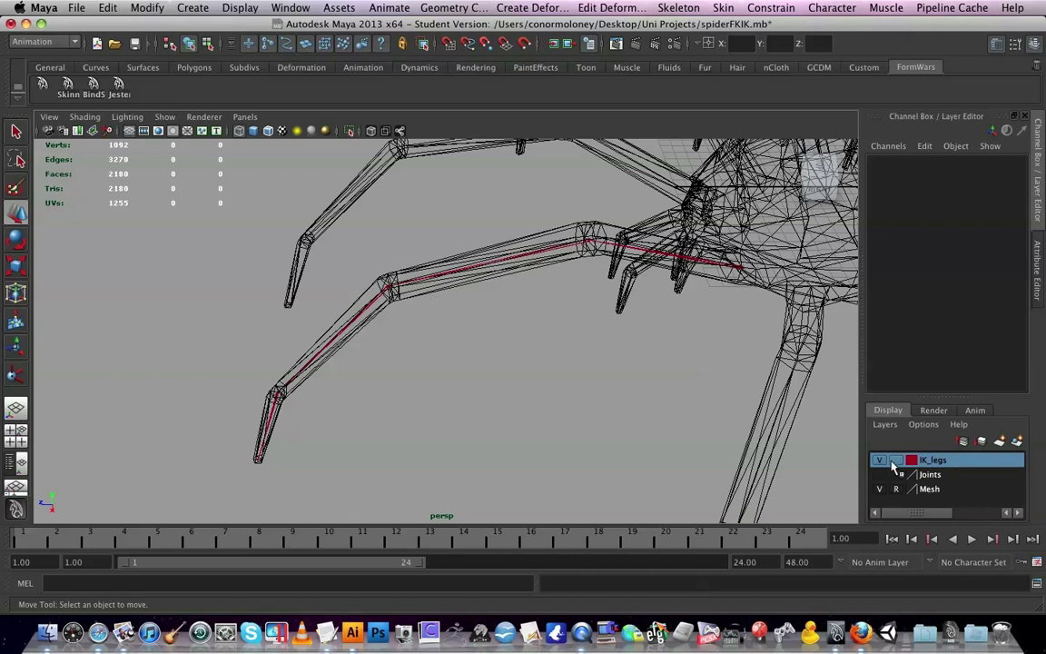
# Examine the red IK leg chain by picking its L_04_FrontLeg and L_FrontLeg_Tip joints at the foot and its root joint.
pyautogui.moveTo(297, 488); pyautogui.dragTo(222, 456)
pyautogui.click(333, 492)
pyautogui.scroll(2, 301, 486)
pyautogui.keyDown('alt'); pyautogui.moveTo(302, 485); pyautogui.dragTo(382, 380, button='middle'); pyautogui.keyUp('alt')
pyautogui.click(309, 385)
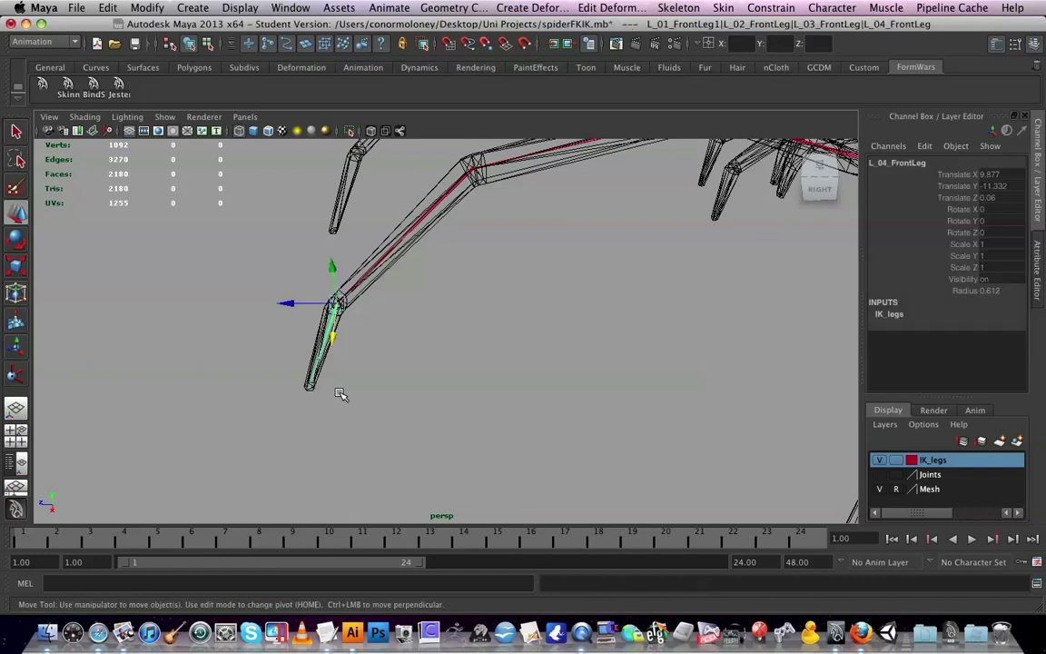
pyautogui.scroll(2, 311, 398)
pyautogui.keyDown('alt'); pyautogui.moveTo(293, 413); pyautogui.dragTo(487, 355, button='middle'); pyautogui.keyUp('alt')
pyautogui.scroll(3, 492, 385)
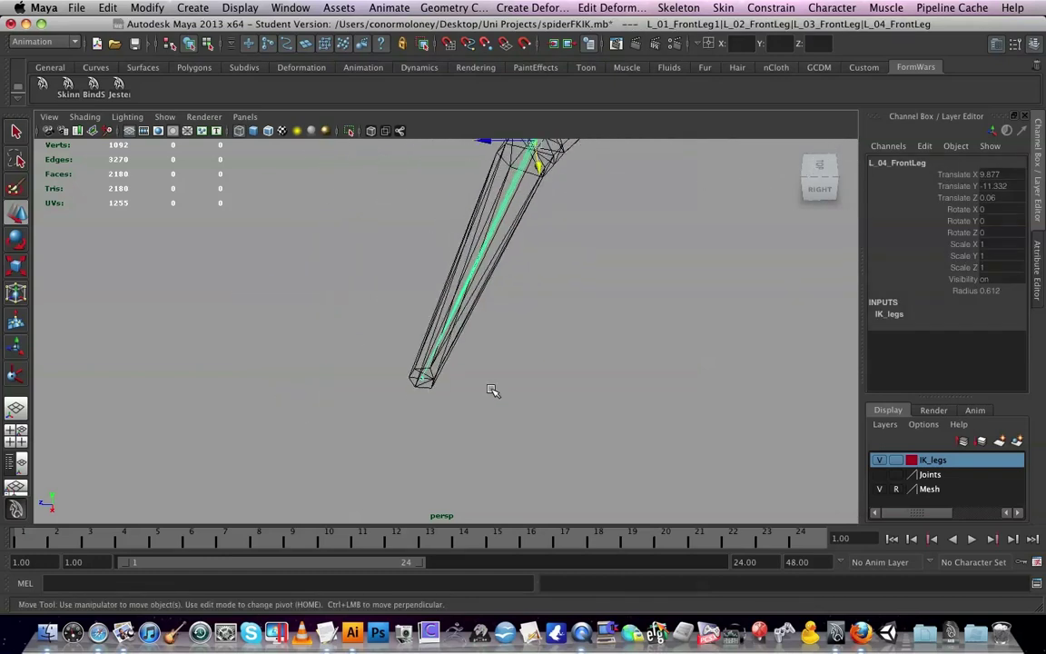
pyautogui.click(424, 391)
pyautogui.click(420, 388)
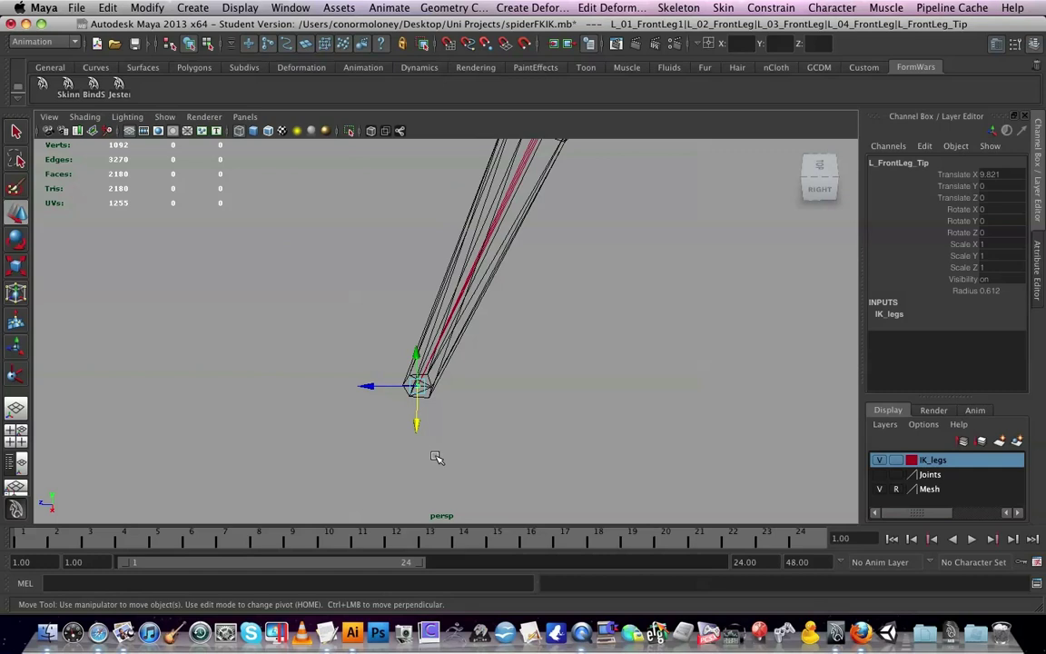
pyautogui.click(437, 456)
pyautogui.scroll(-5, 676, 285)
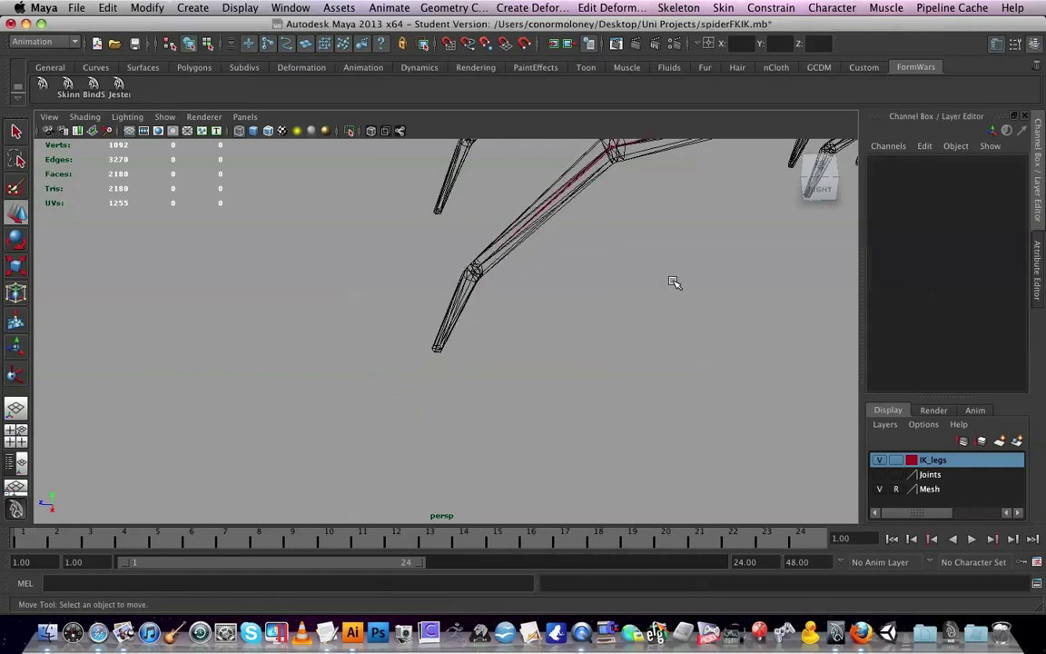
pyautogui.keyDown('alt'); pyautogui.moveTo(675, 285); pyautogui.dragTo(537, 392); pyautogui.keyUp('alt')
pyautogui.click(625, 301)
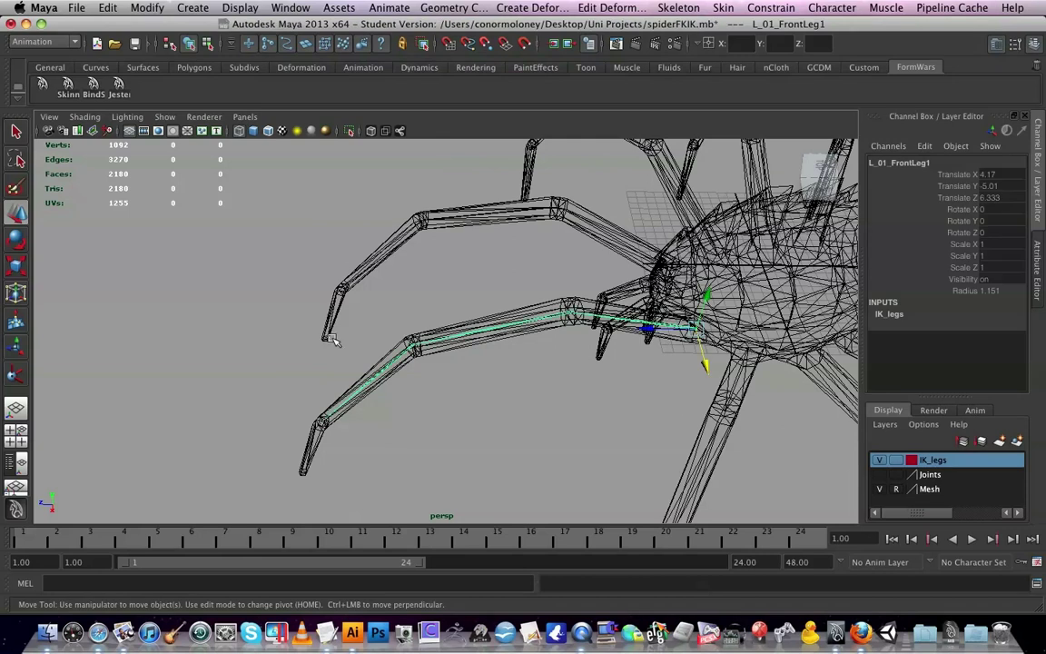
pyautogui.click(623, 355)
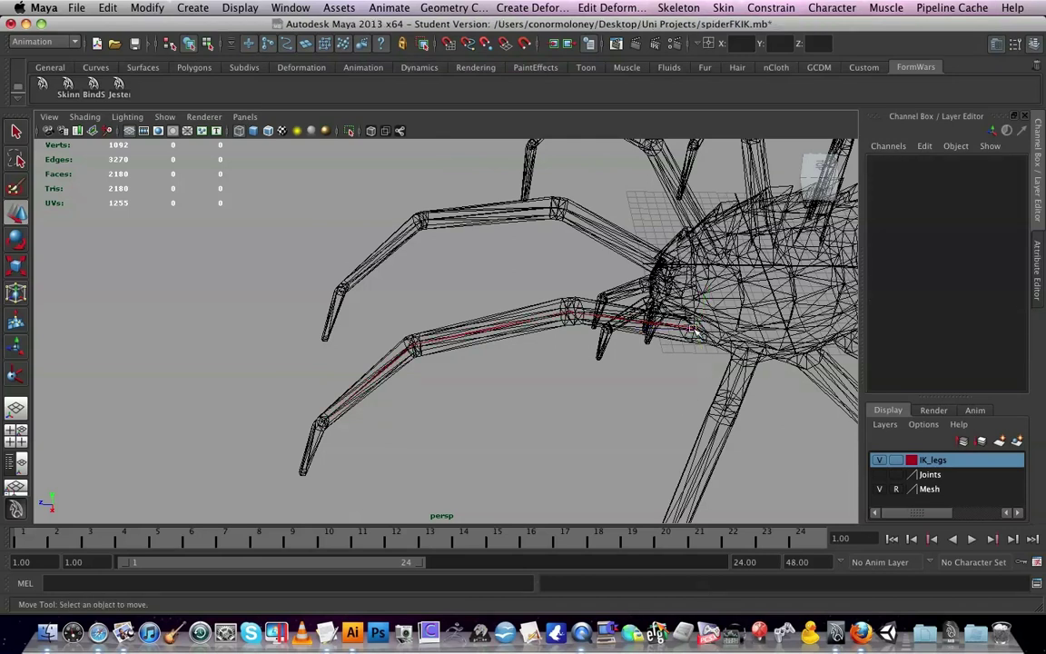
# Select the L_01_FrontLeg1, L_02_FrontLeg and L_03_FrontLeg joints of the IK leg chain and duplicate them.
pyautogui.click(626, 298)
pyautogui.click(650, 328)
pyautogui.click(650, 325)
pyautogui.press('Down')
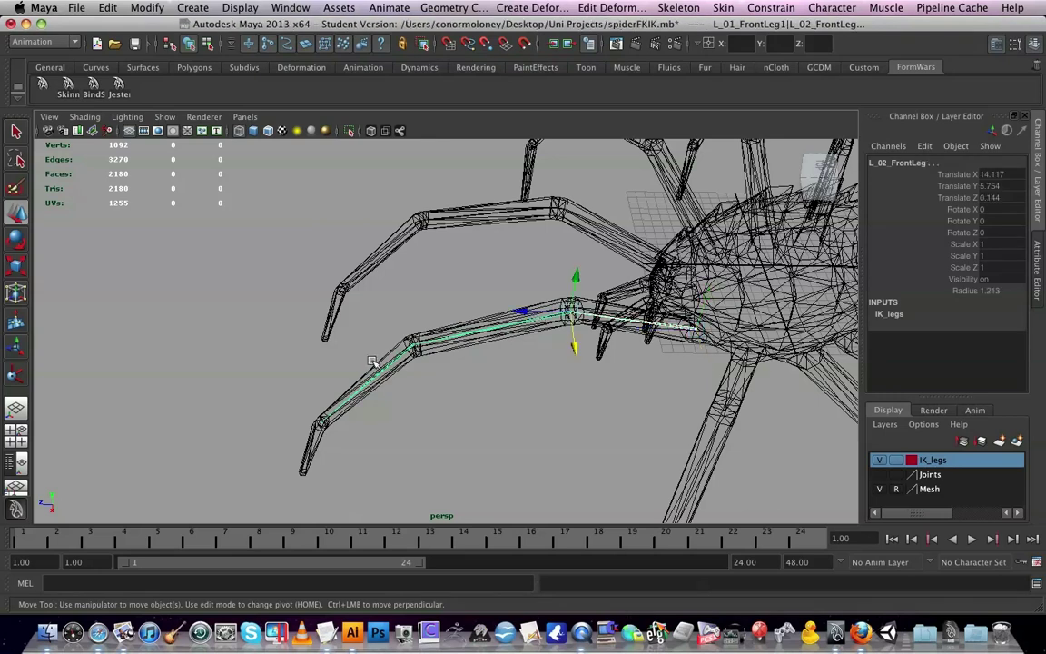
pyautogui.press('Down')
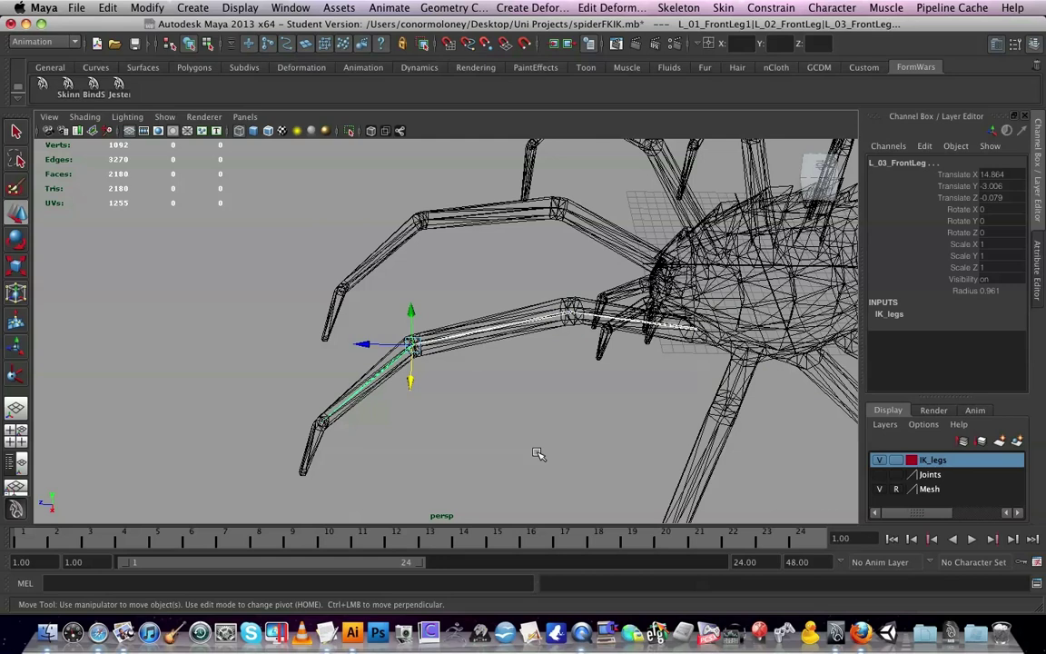
pyautogui.hotkey('ctrl', 'd')
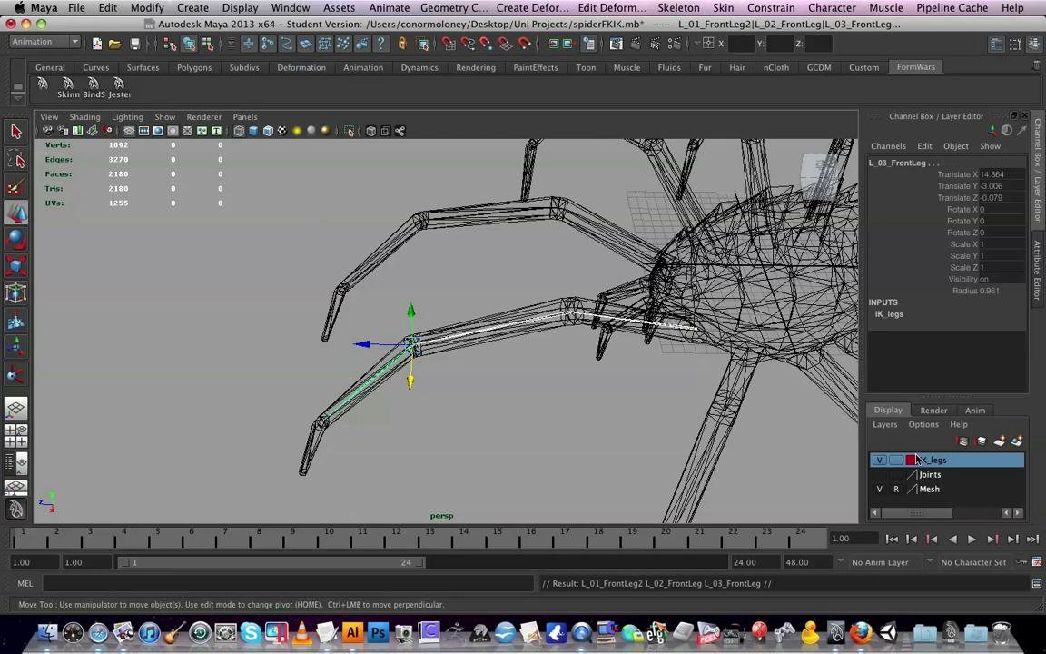
# Create a display layer from the selected duplicate joints, hide IK_legs, and name the new layer FK with a light yellow colour.
pyautogui.click(1015, 442)
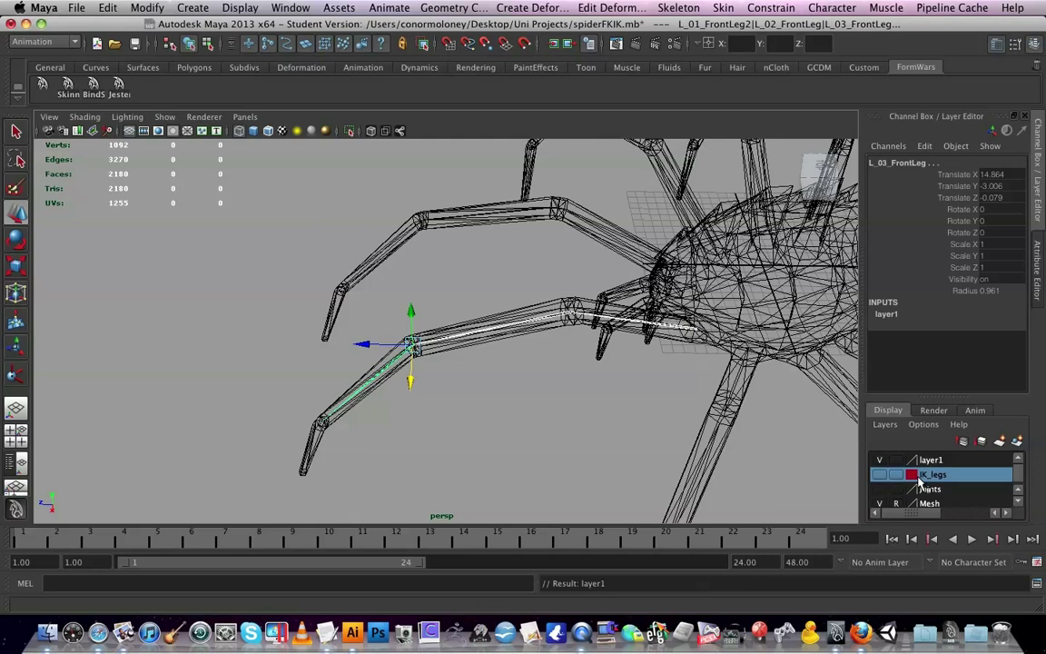
pyautogui.doubleClick(939, 462)
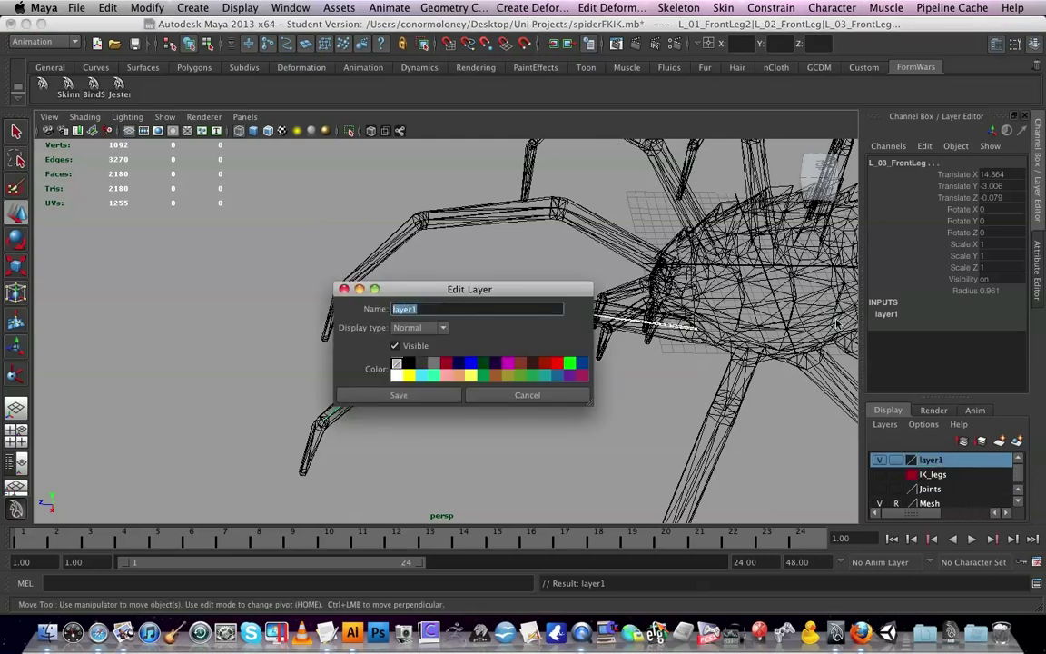
pyautogui.write('FK')
pyautogui.click(470, 374)
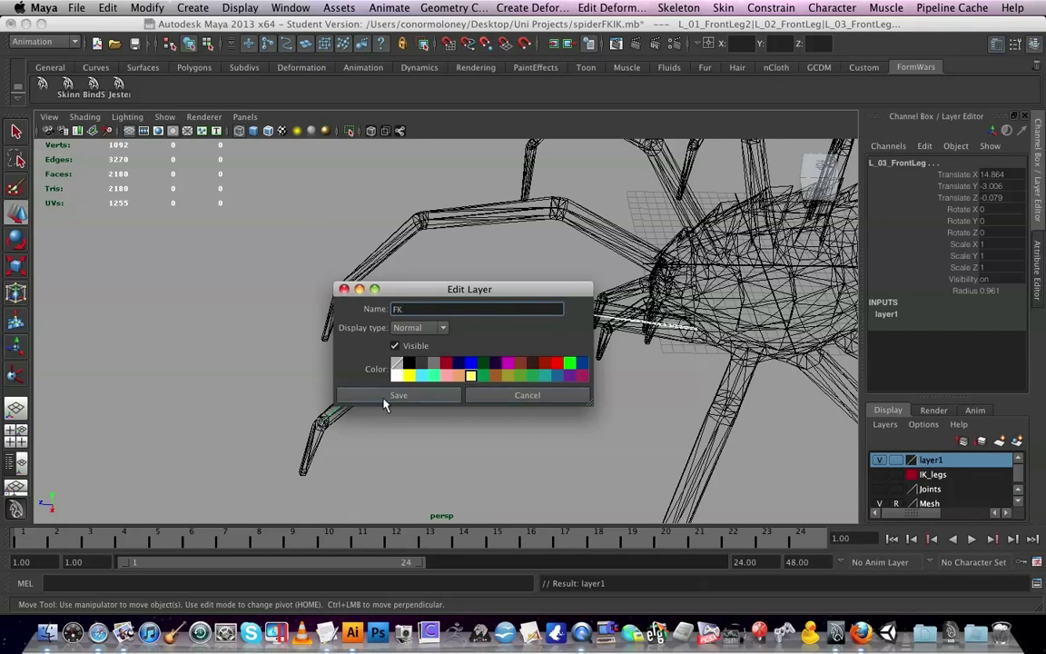
pyautogui.click(395, 395)
pyautogui.click(606, 384)
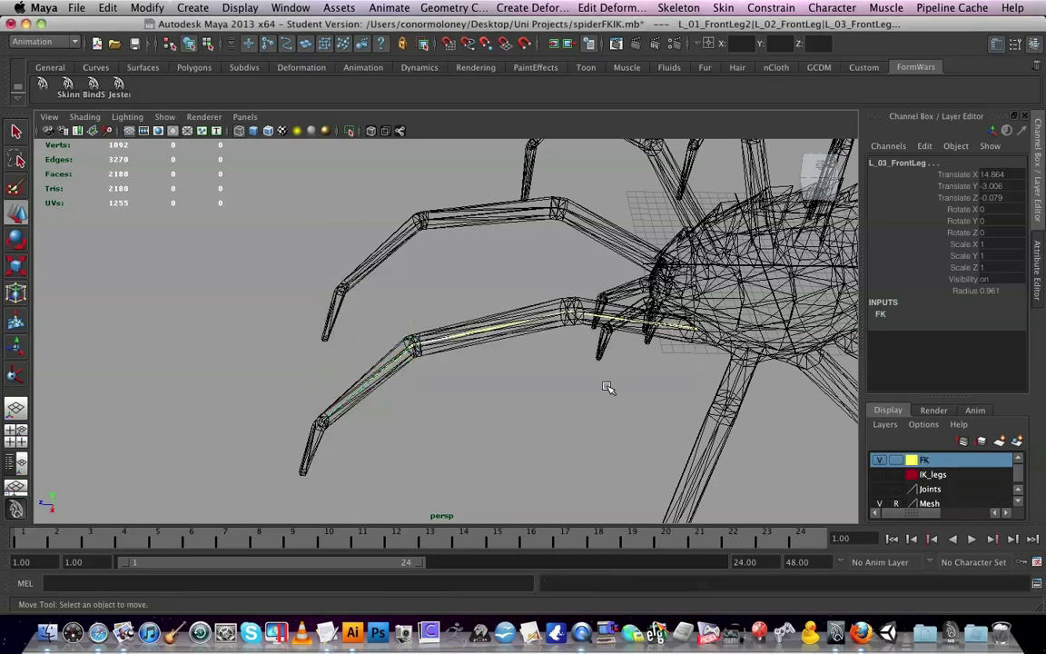
# Rename the root joint of the FK leg chain to L_01_FrontLeg2_FK.
pyautogui.click(697, 332)
pyautogui.click(903, 162)
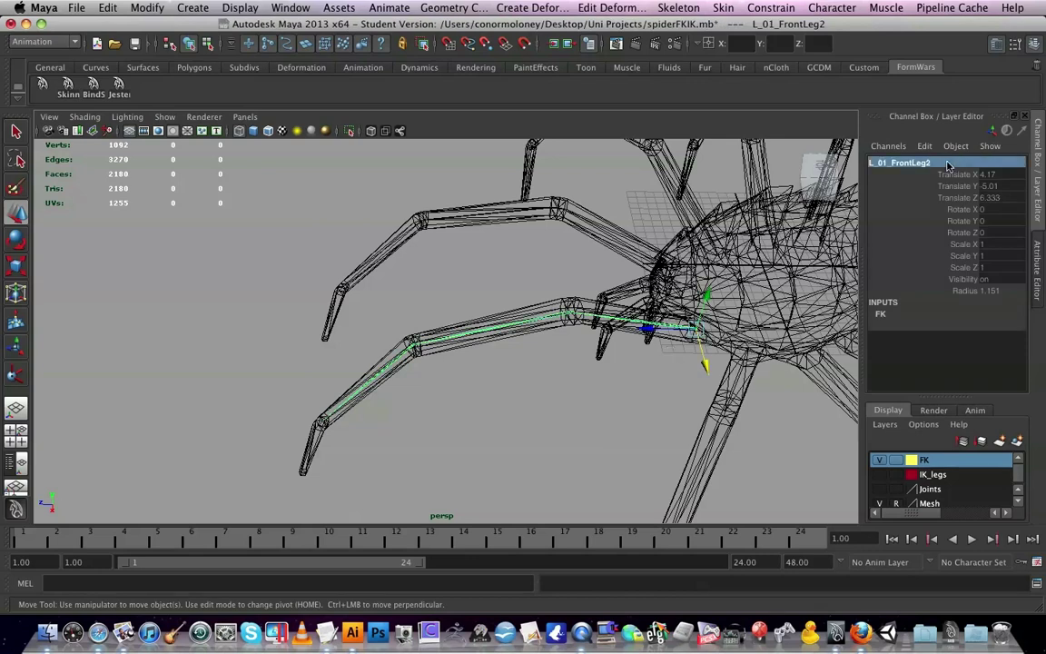
pyautogui.click(946, 161)
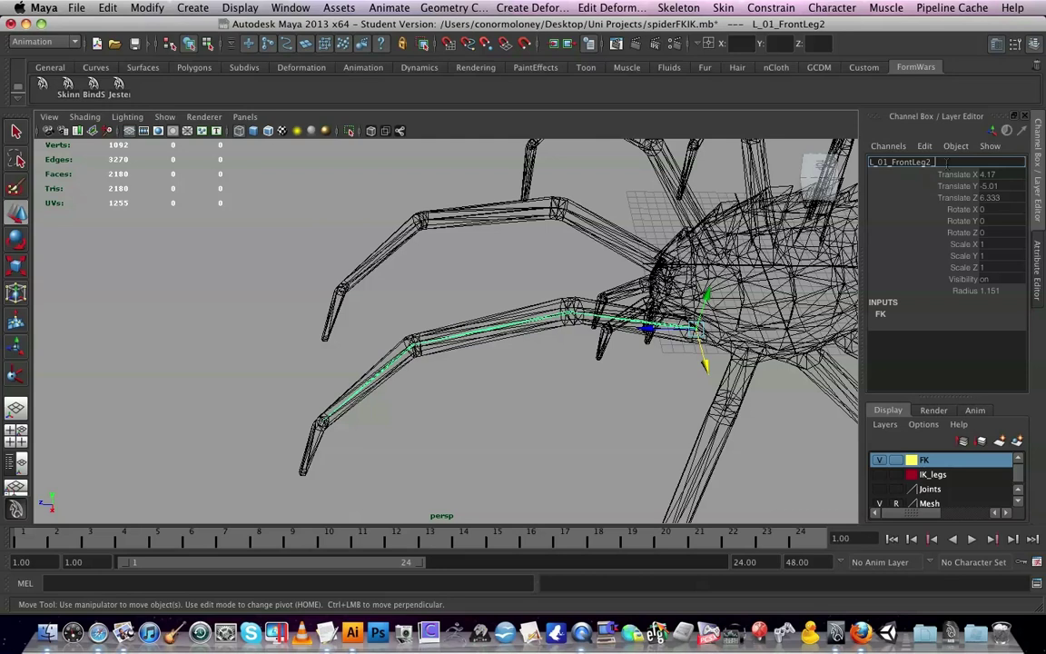
pyautogui.press('Return')
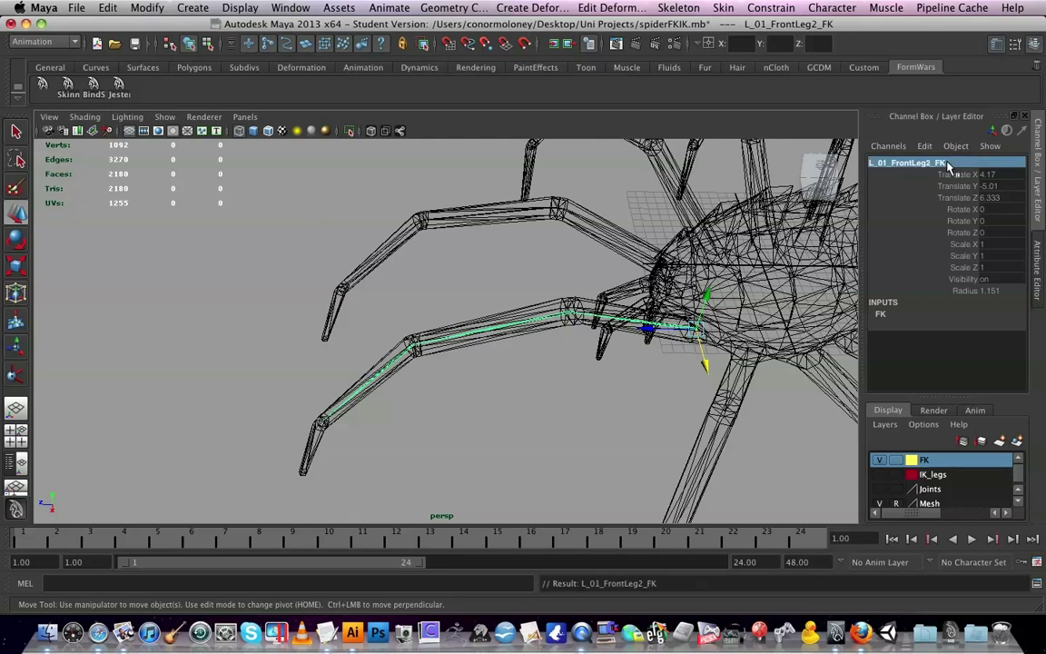
# Go down to the second joint of the FK leg chain and rename it L_02_FrontLeg_FK.
pyautogui.press('Down')
pyautogui.click(948, 162)
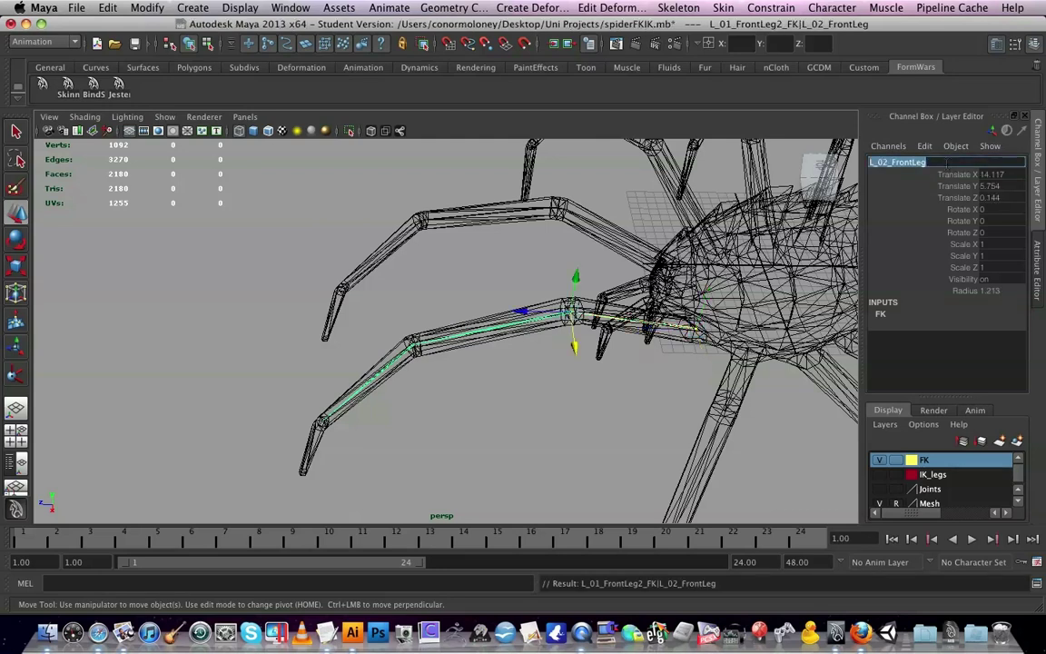
pyautogui.click(946, 162)
pyautogui.write('_FK')
pyautogui.press('Return')
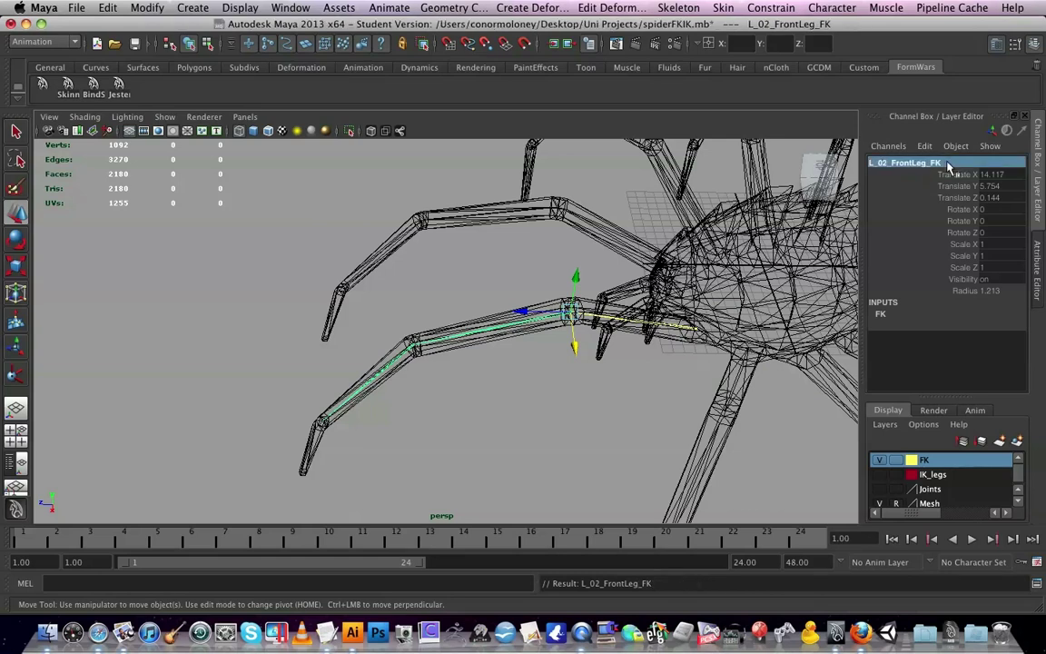
# Go down to the third joint of the FK leg chain and rename it L_03_FrontLeg_FK.
pyautogui.press('Down')
pyautogui.click(946, 163)
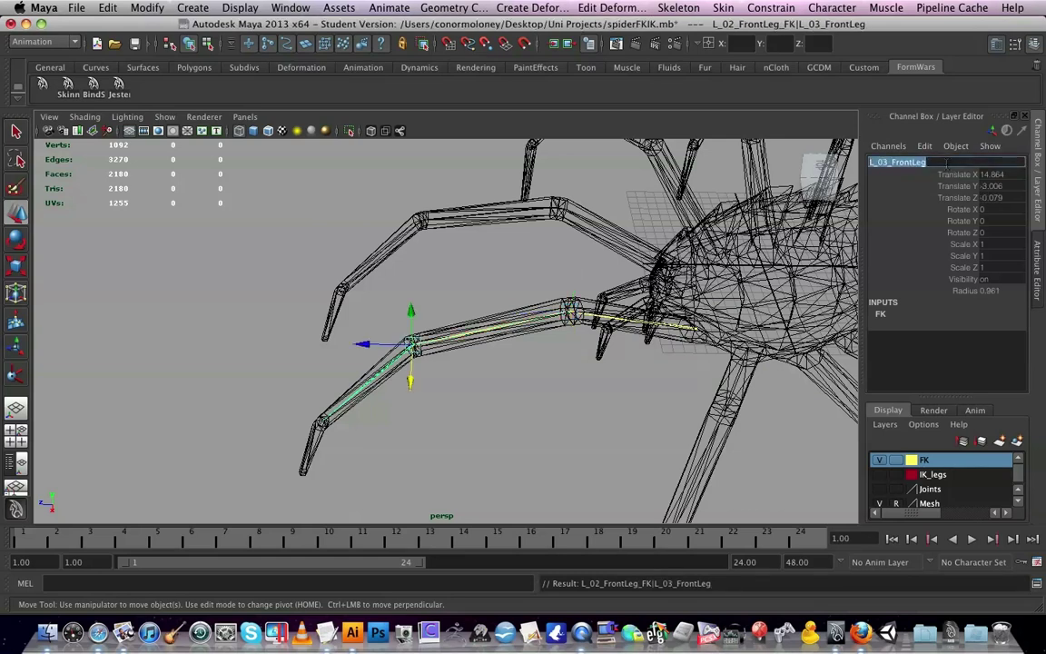
pyautogui.click(947, 163)
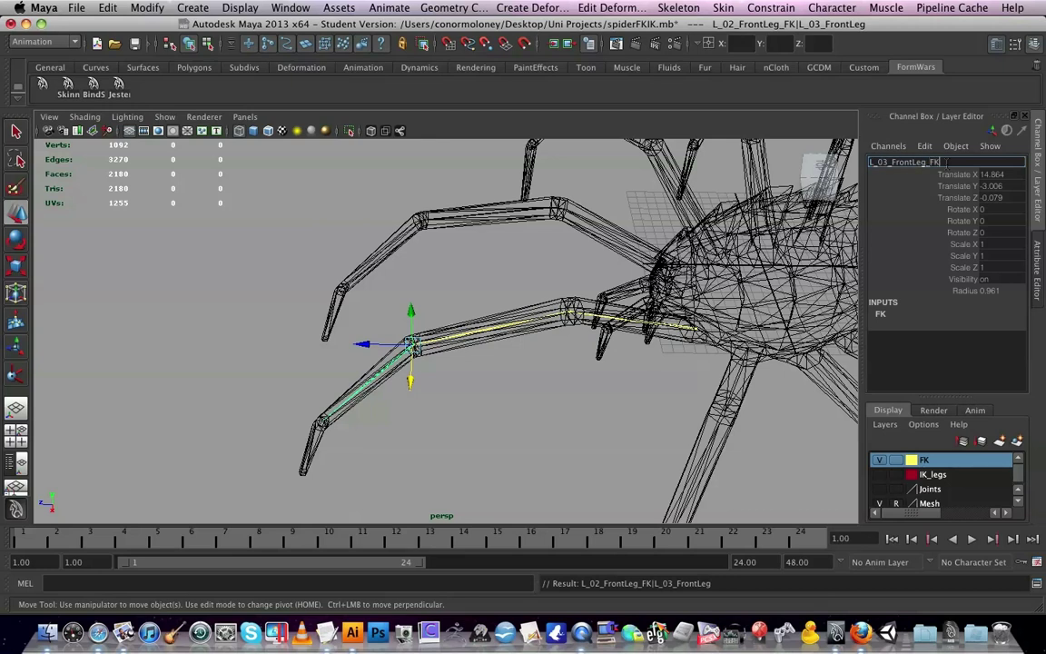
pyautogui.write('_FK')
pyautogui.press('Return')
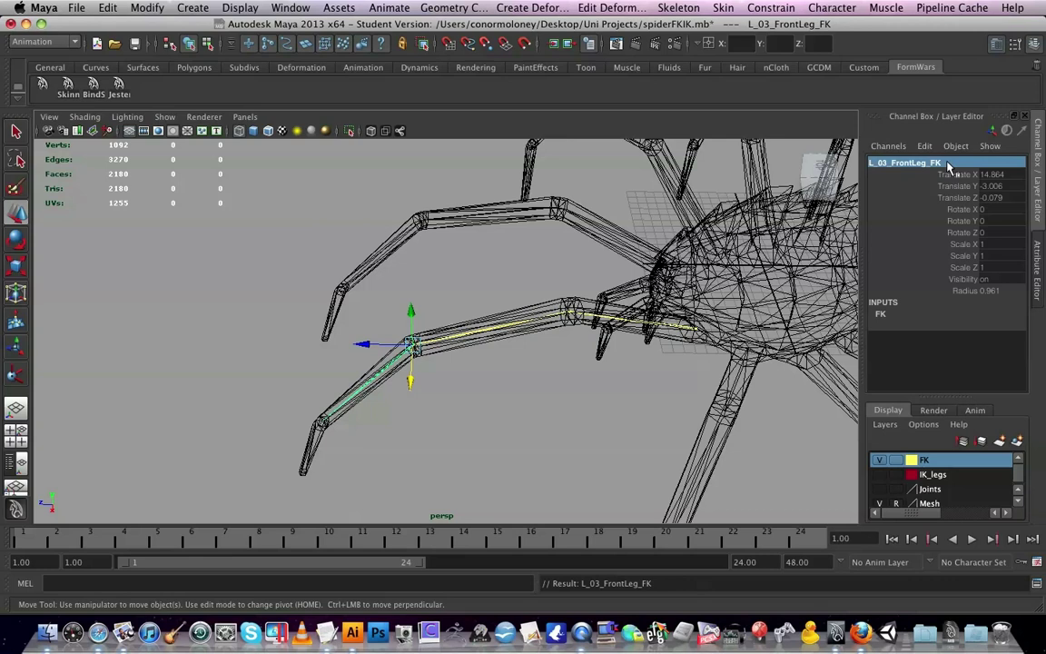
# Go down to the fourth joint of the FK leg chain and rename it L_04_FrontLeg_FK.
pyautogui.press('Down')
pyautogui.doubleClick(947, 164)
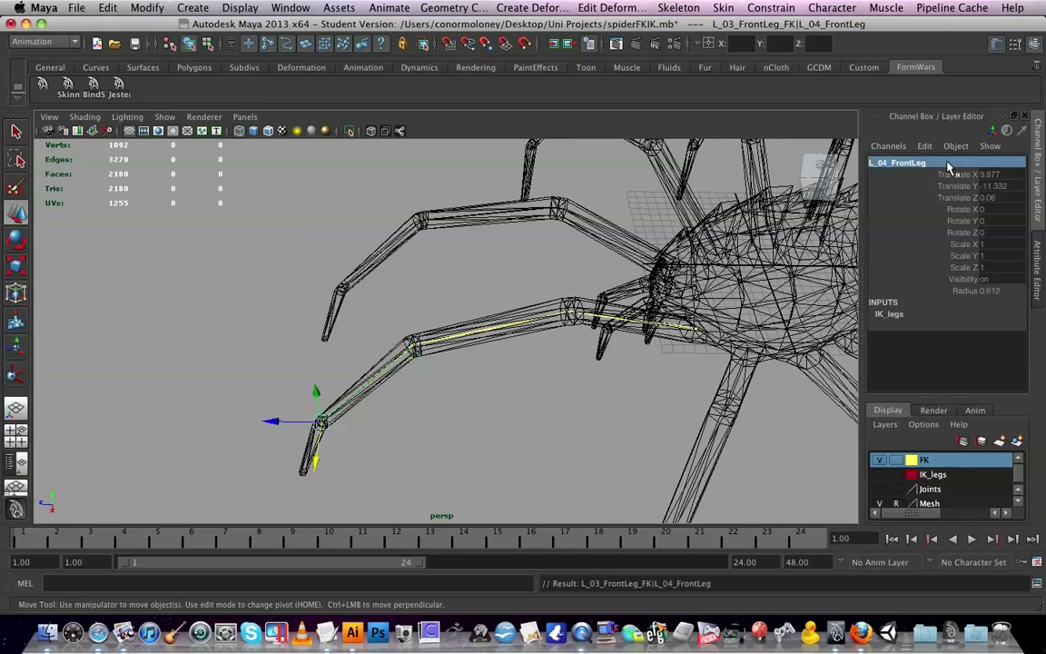
pyautogui.press('Right')
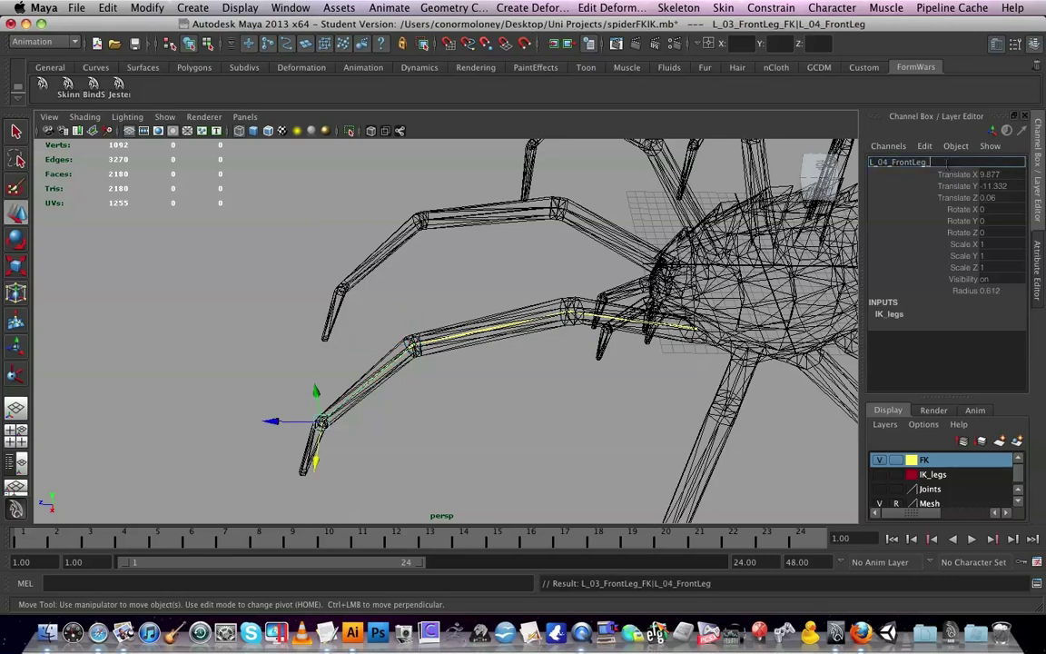
pyautogui.write('_FK')
pyautogui.press('Return')
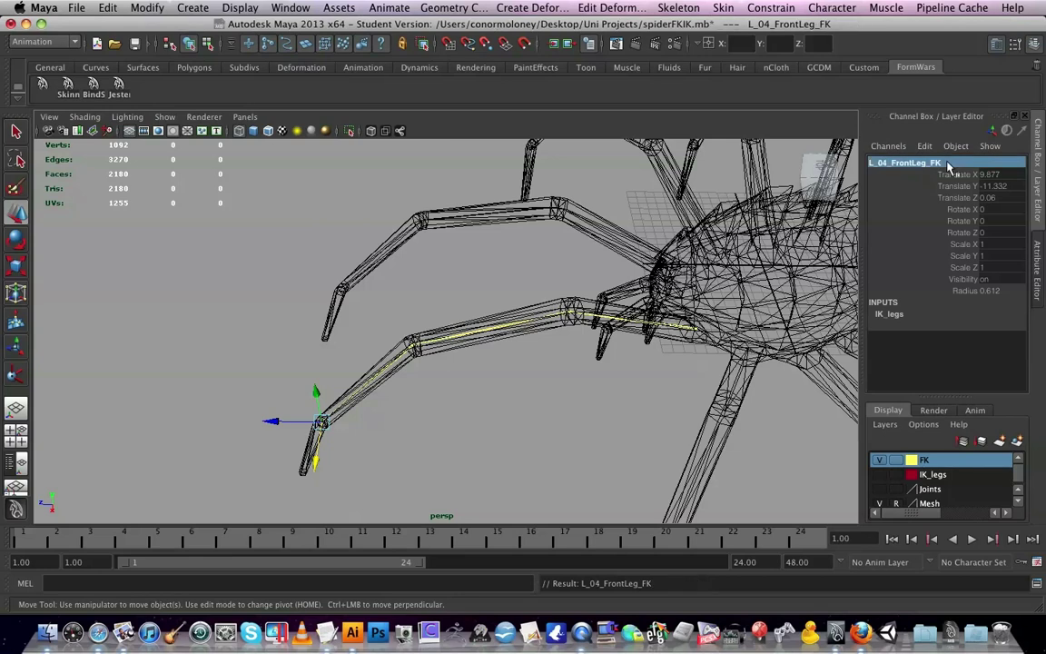
# Hide the FK layer, then show and select the IK_legs layer.
pyautogui.click(878, 460)
pyautogui.doubleClick(880, 467)
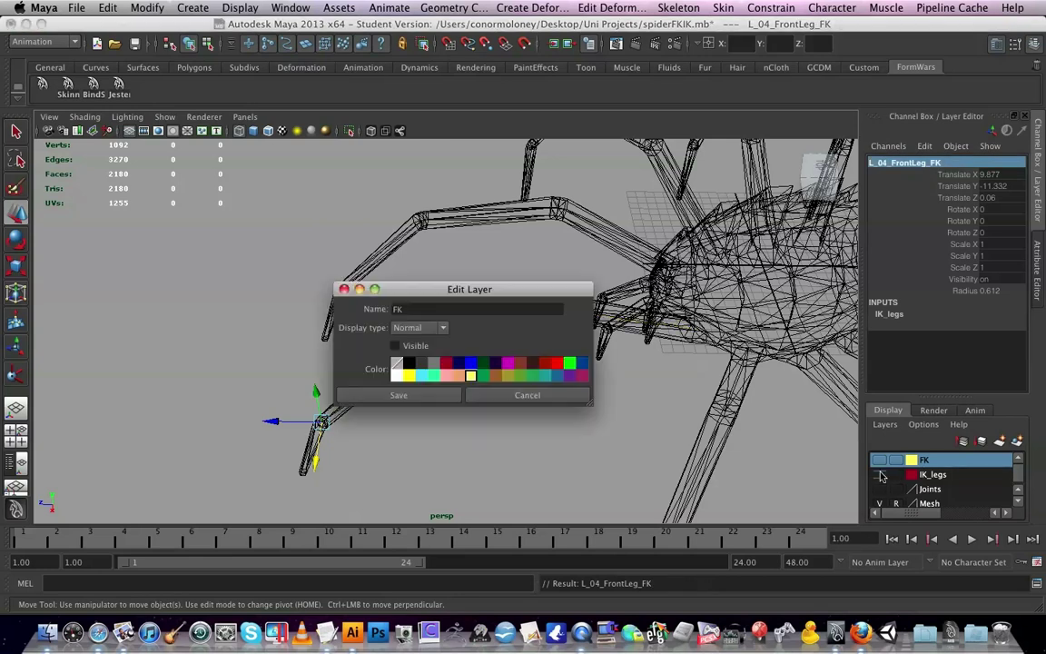
pyautogui.click(543, 398)
pyautogui.click(879, 474)
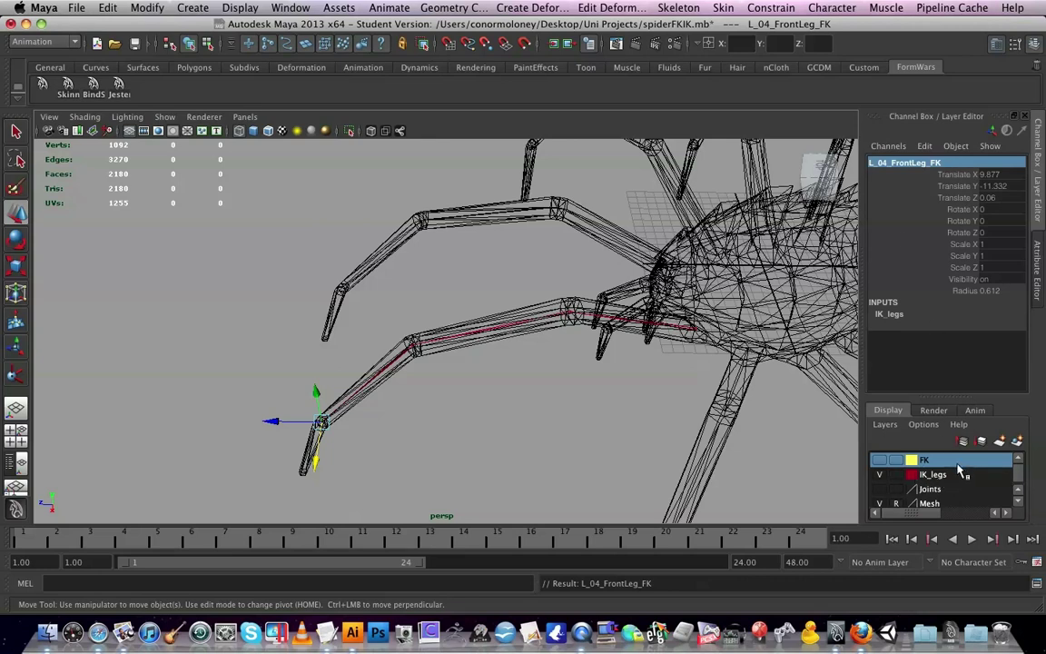
pyautogui.click(453, 401)
pyautogui.click(953, 474)
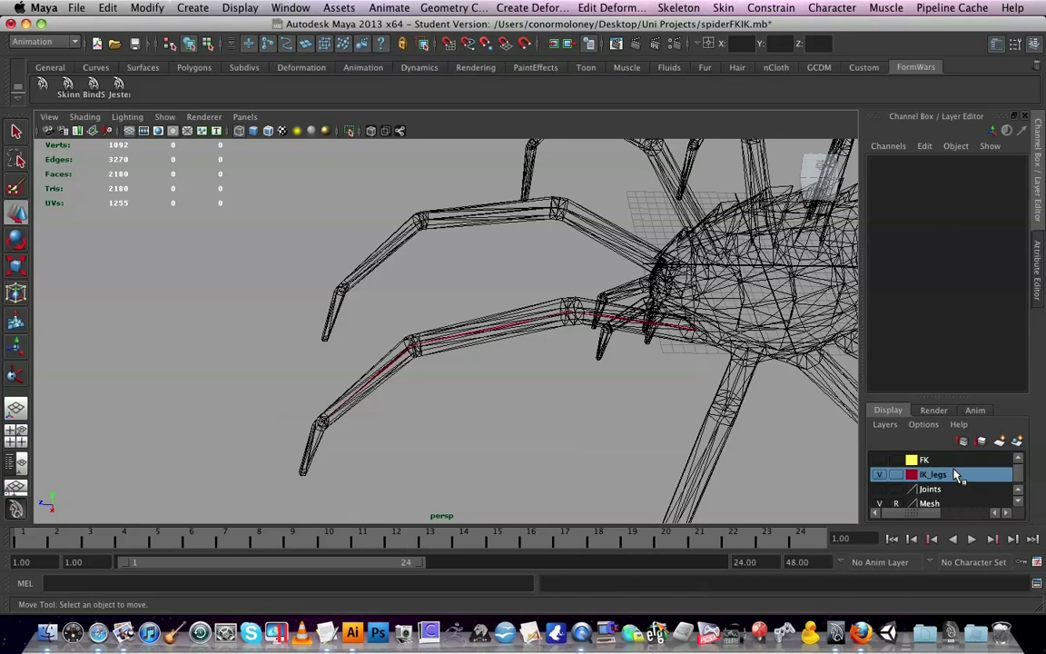
# Rename the root joint of the IK leg chain to L_01_FrontLeg_IK.
pyautogui.click(699, 331)
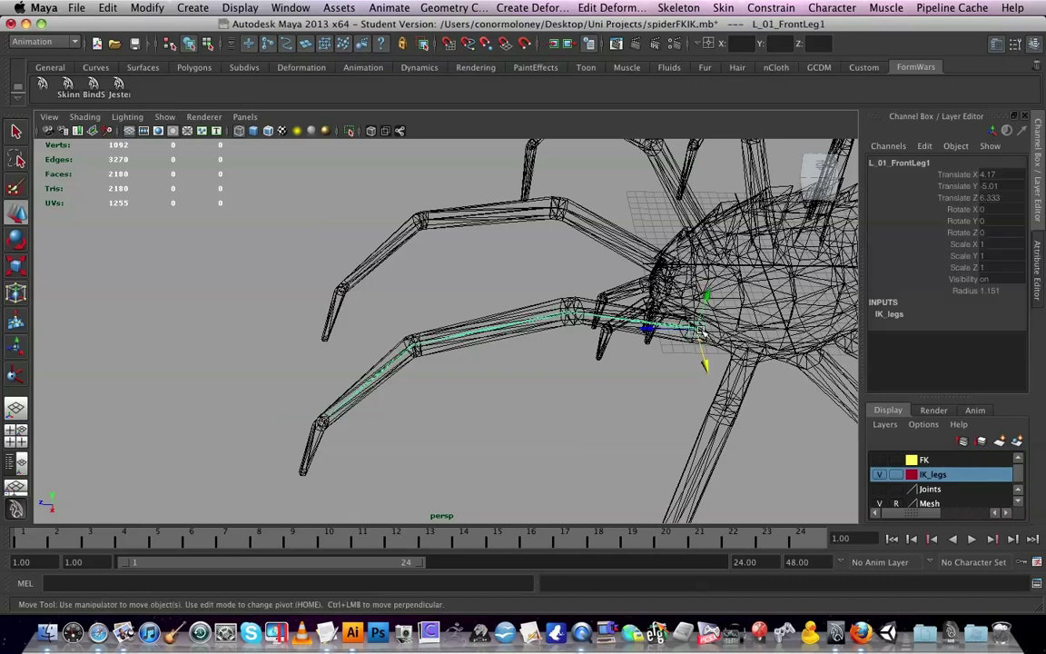
pyautogui.doubleClick(908, 162)
pyautogui.click(960, 163)
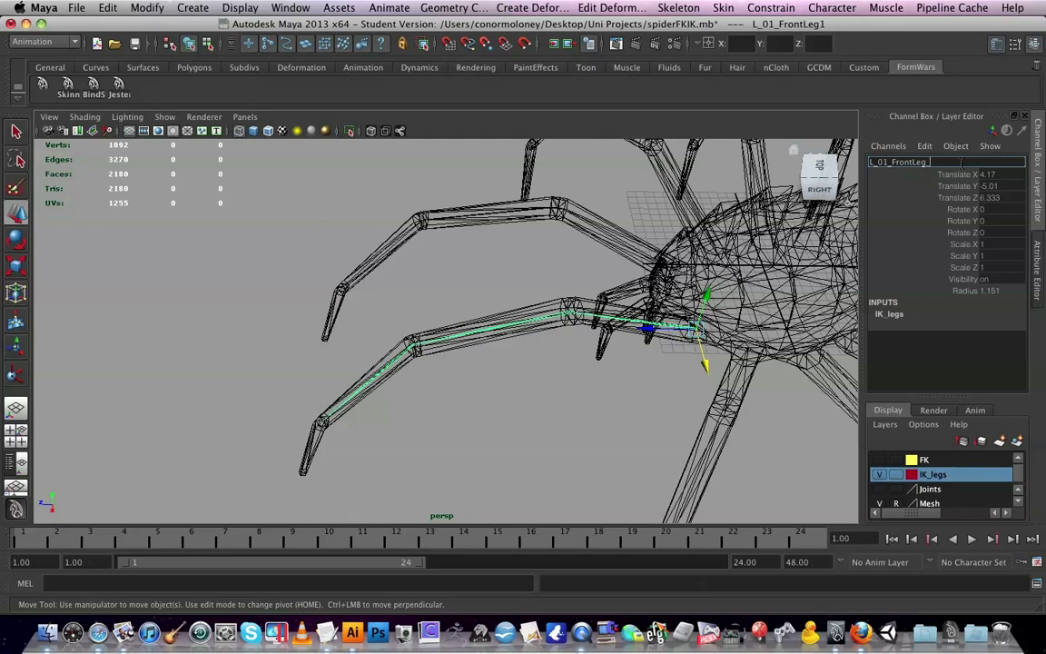
pyautogui.write('_IK')
pyautogui.press('Return')
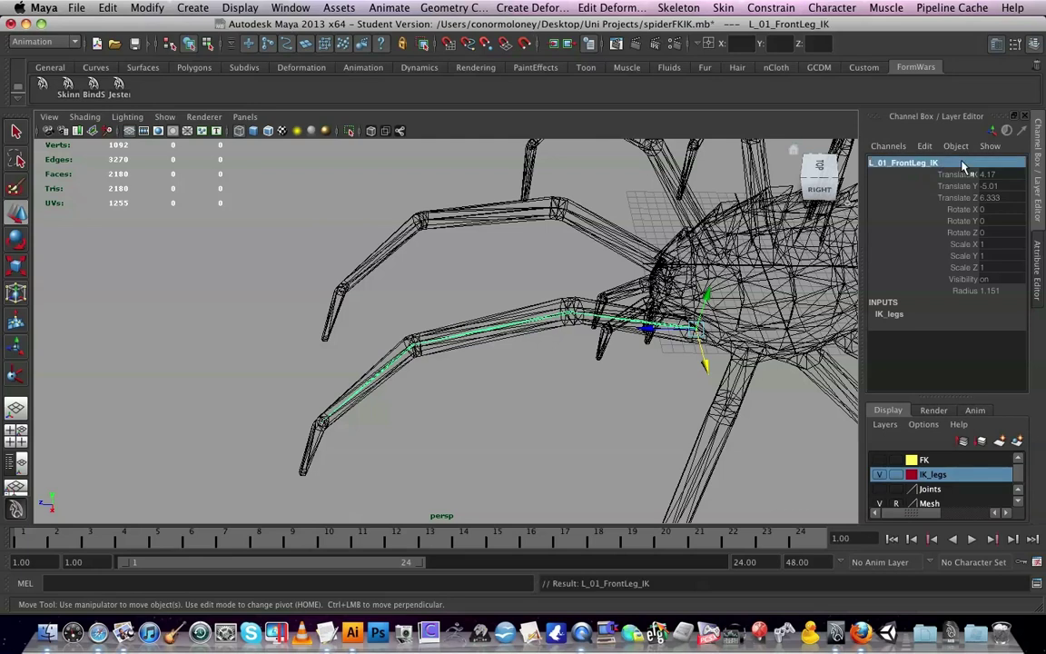
# Go down to the second joint of the IK leg chain and rename it L_02_FrontLeg_IK.
pyautogui.press('Down')
pyautogui.doubleClick(960, 162)
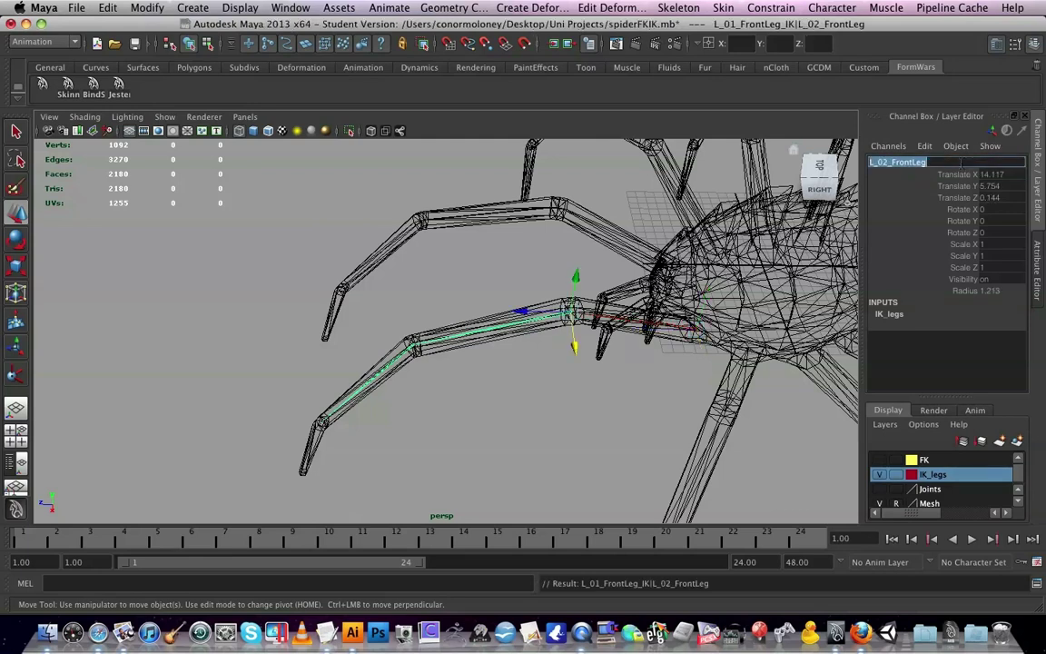
pyautogui.click(961, 161)
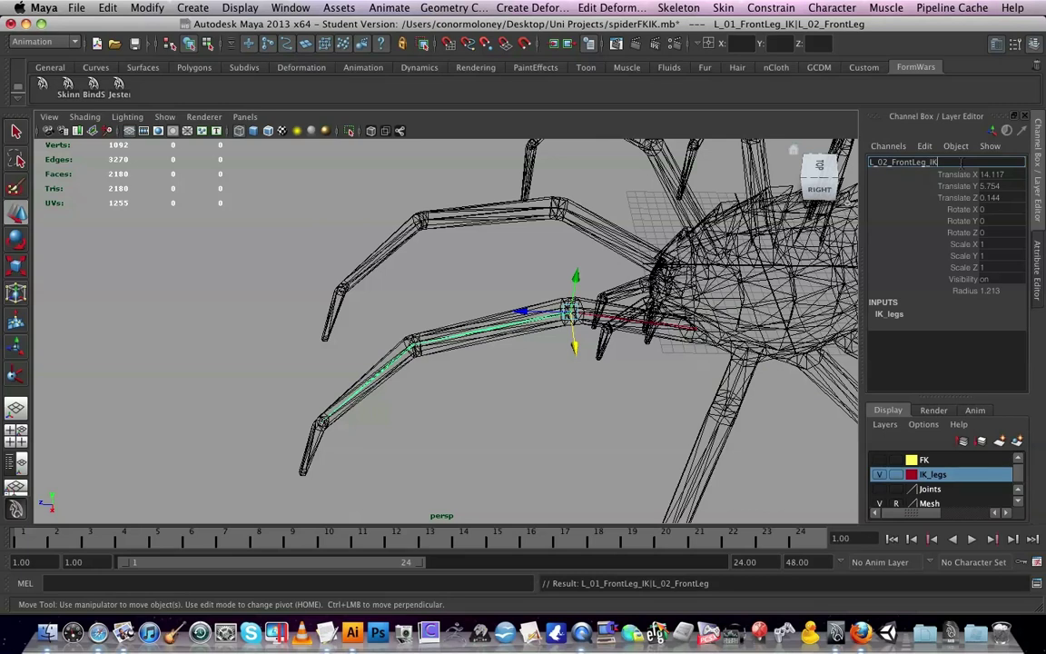
pyautogui.write('_IK')
pyautogui.press('Return')
# Go down to the third joint of the IK leg chain and rename it L_03_FrontLeg_IK.
pyautogui.press('Down')
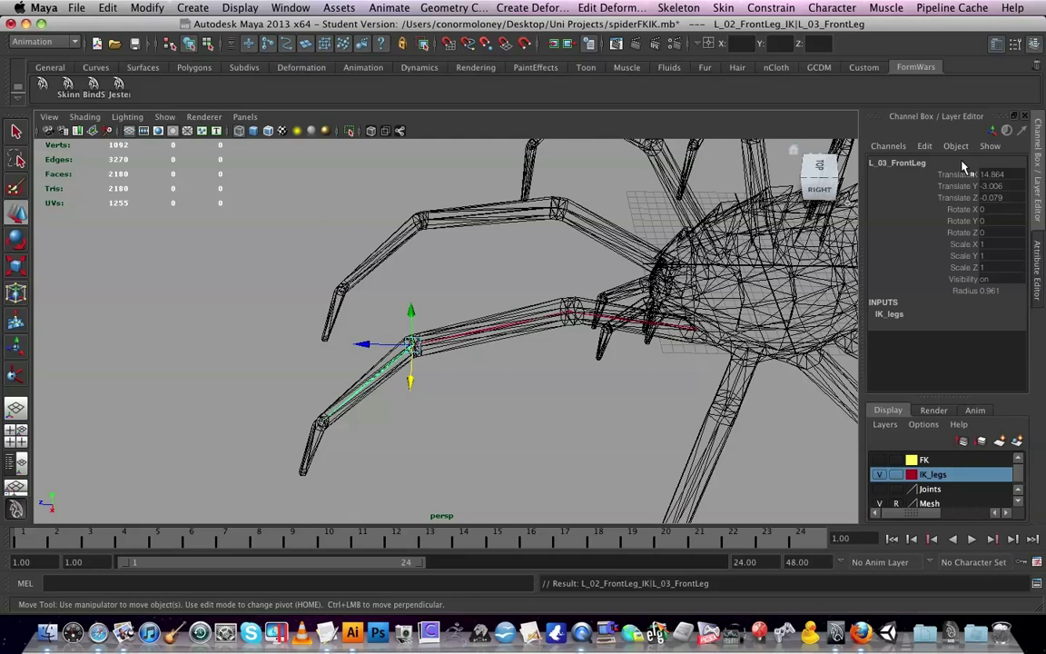
pyautogui.doubleClick(960, 161)
pyautogui.click(960, 161)
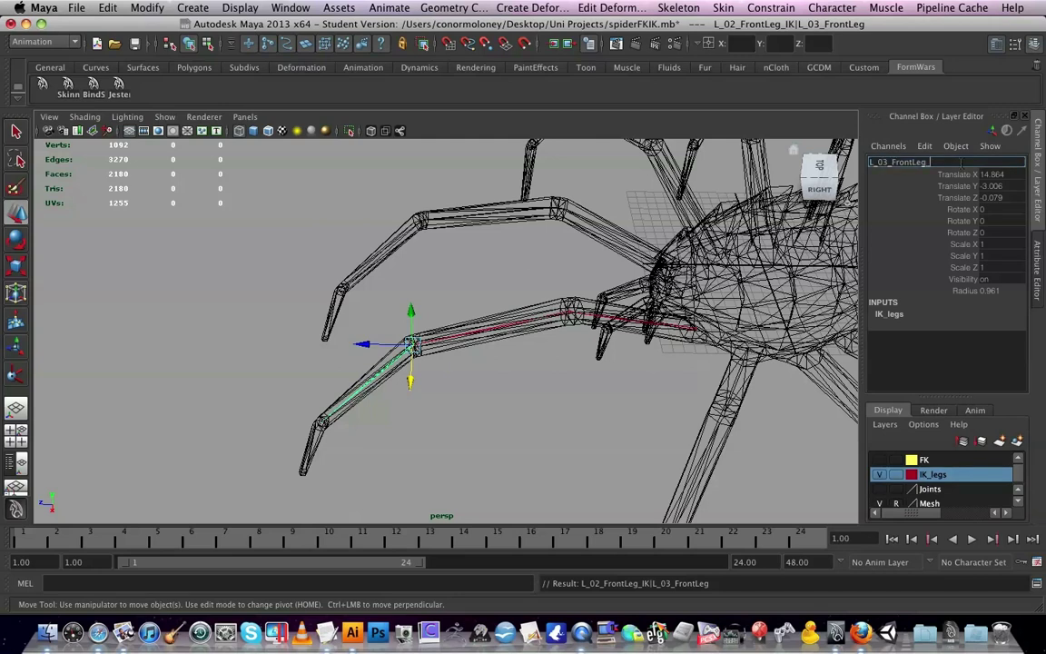
pyautogui.write('_IK')
pyautogui.press('Return')
# Go down to the fourth joint of the IK leg chain, rename it L_04_FrontLeg_IK and clear the selection.
pyautogui.press('Down')
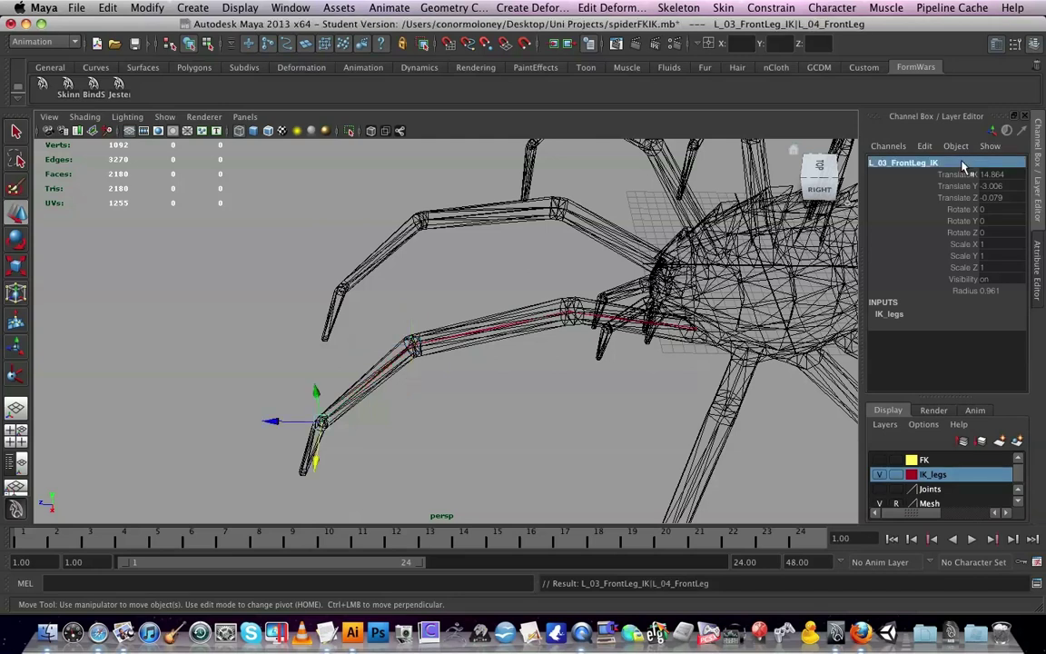
pyautogui.doubleClick(962, 163)
pyautogui.click(961, 163)
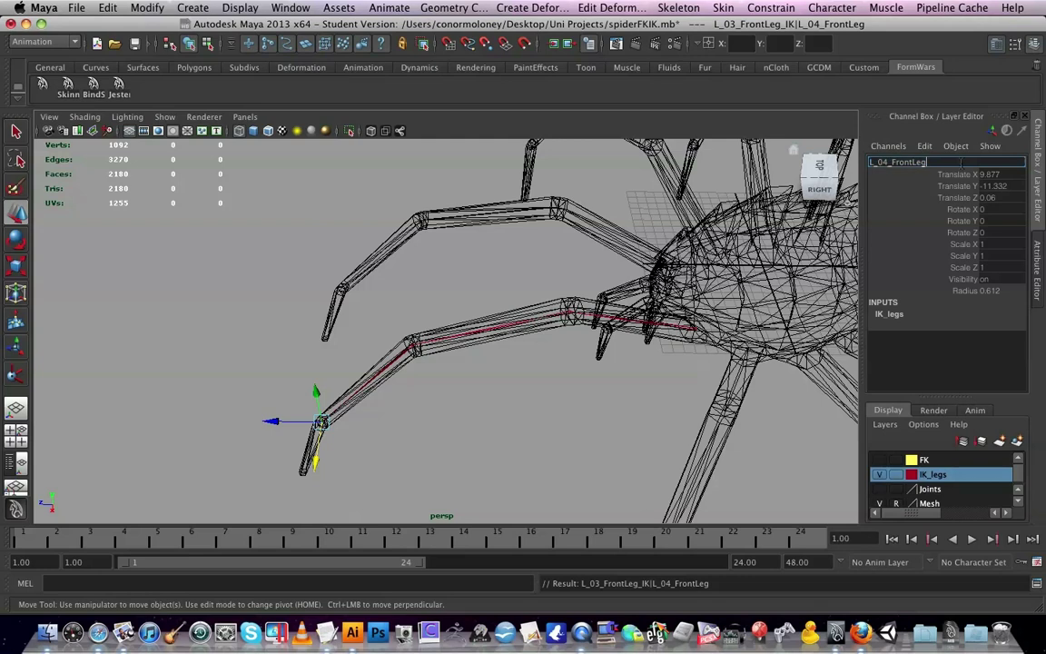
pyautogui.write('_IK')
pyautogui.press('Return')
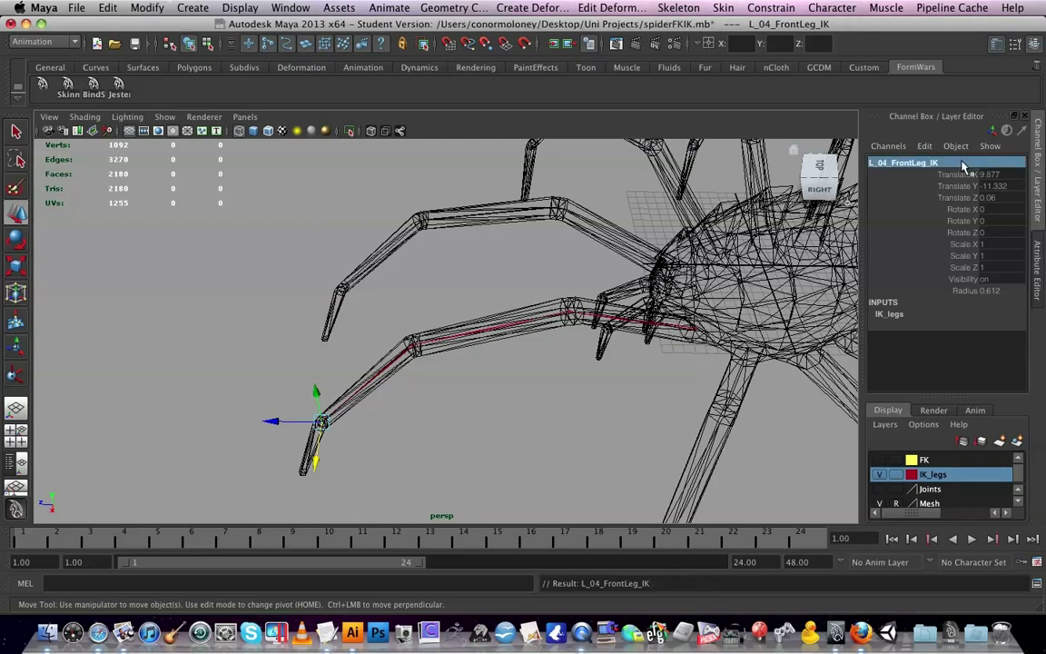
pyautogui.click(634, 393)
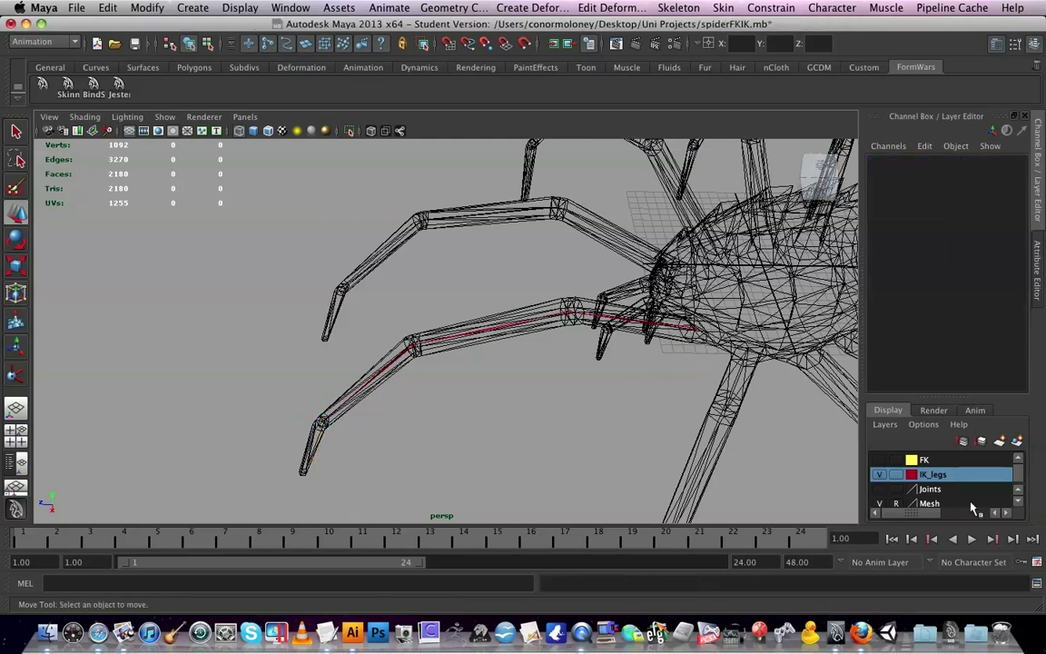
# Create an IK handle with the ikRPsolver from the root joint L_01_FrontLeg_IK to the end joint L_04_FrontLeg_IK.
pyautogui.click(879, 476)
pyautogui.click(879, 475)
pyautogui.keyDown('alt'); pyautogui.moveTo(572, 364); pyautogui.dragTo(636, 272); pyautogui.keyUp('alt')
pyautogui.click(724, 7)
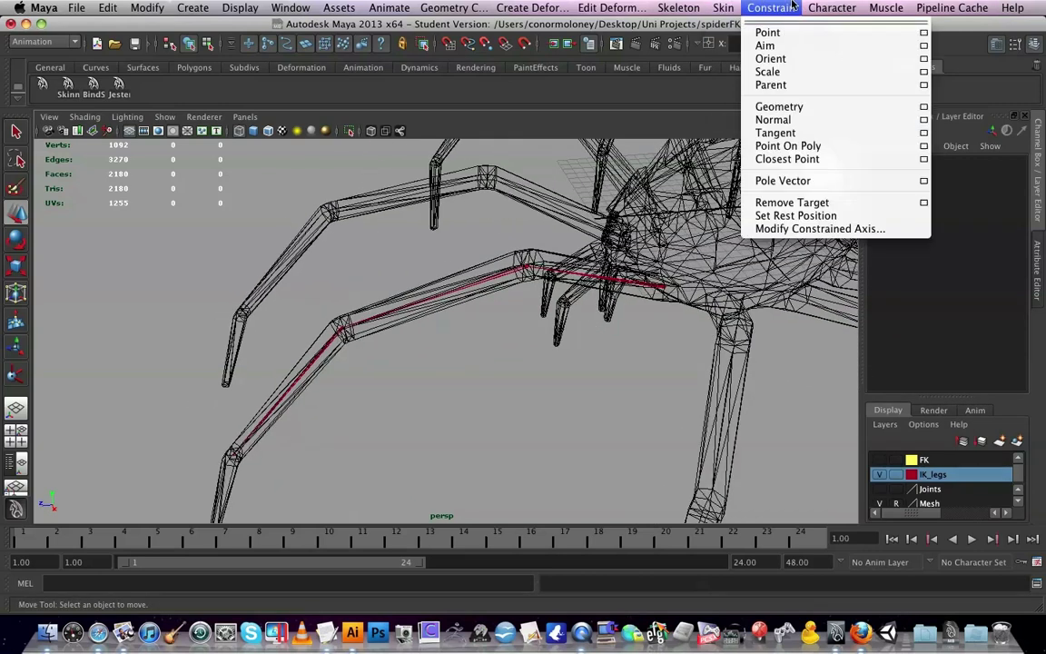
pyautogui.moveTo(679, 7)
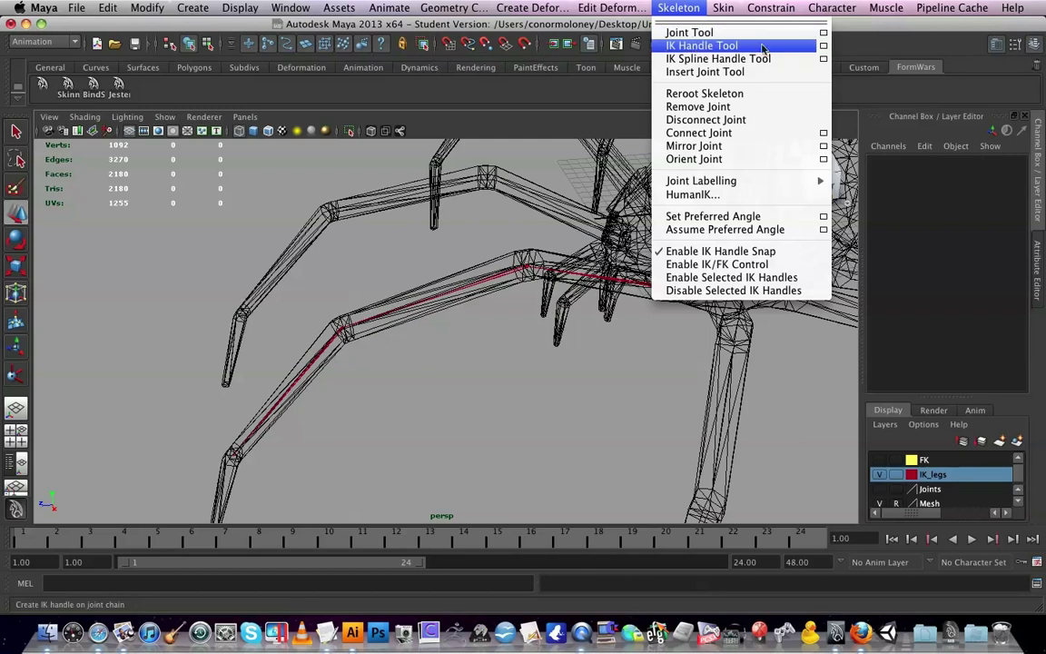
pyautogui.click(700, 45)
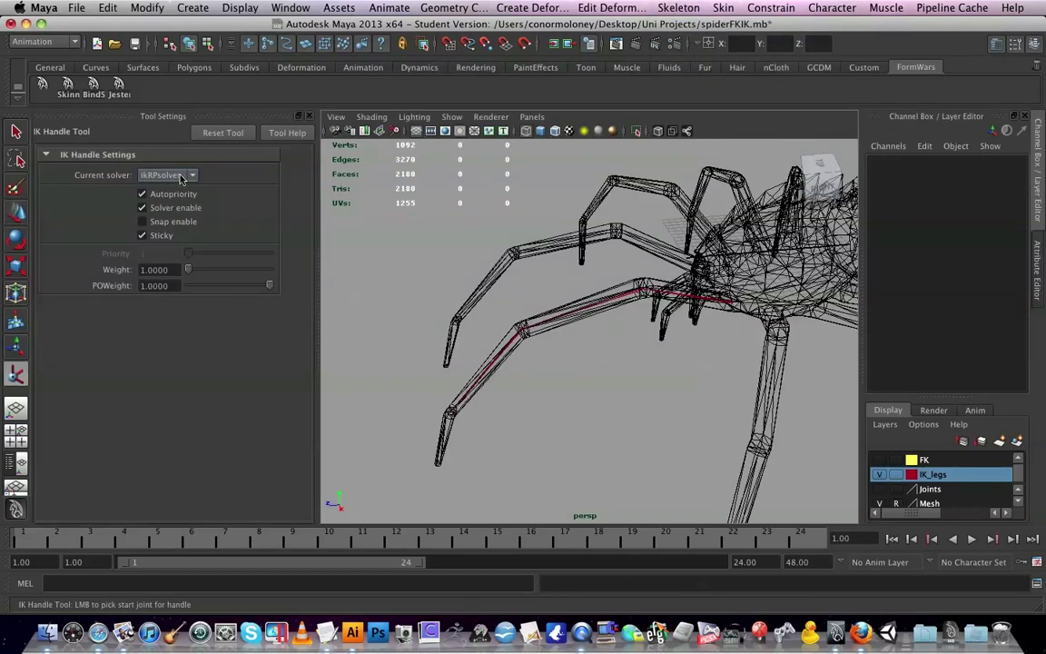
pyautogui.click(164, 175)
pyautogui.click(657, 270)
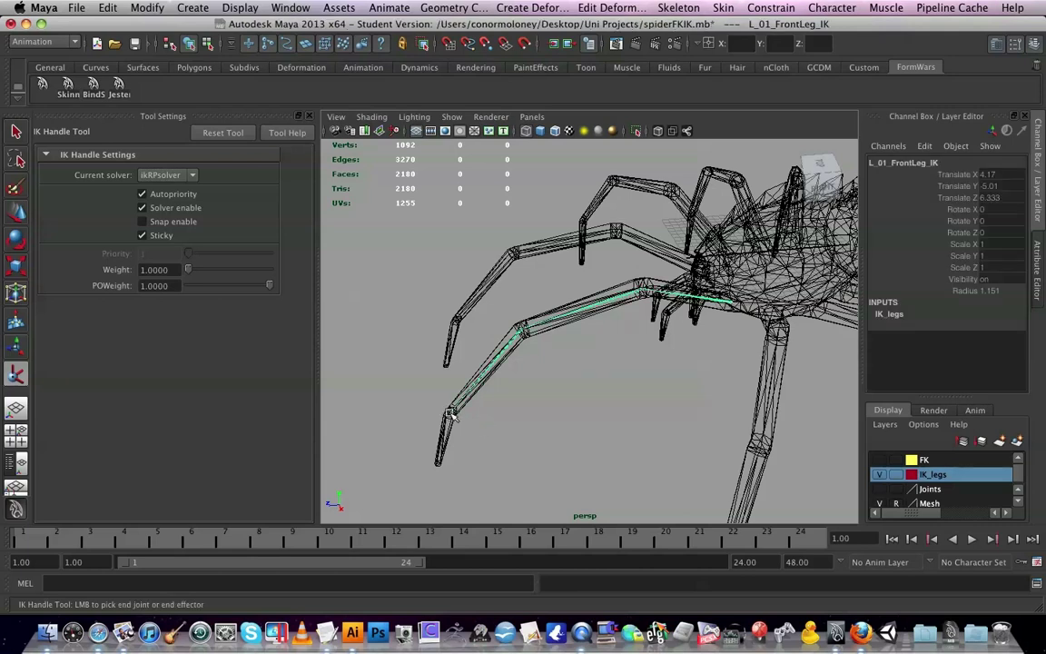
pyautogui.click(449, 410)
# Switch to the Move tool and close the tool settings.
pyautogui.press('w')
pyautogui.keyDown('alt'); pyautogui.moveTo(562, 406); pyautogui.dragTo(593, 367); pyautogui.keyUp('alt')
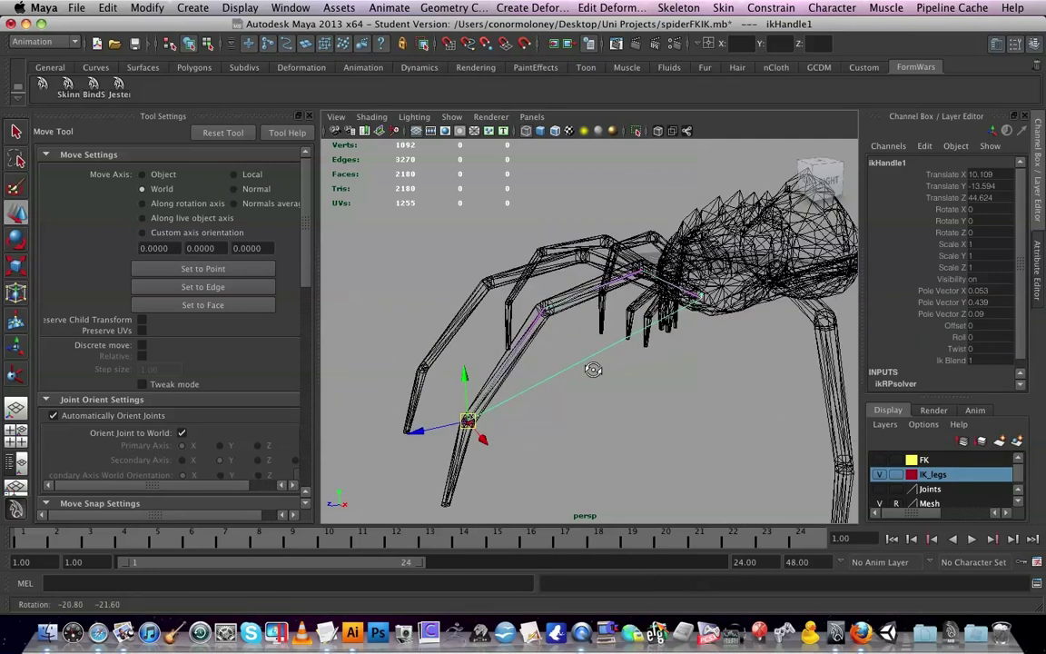
pyautogui.scroll(-5, 209, 258)
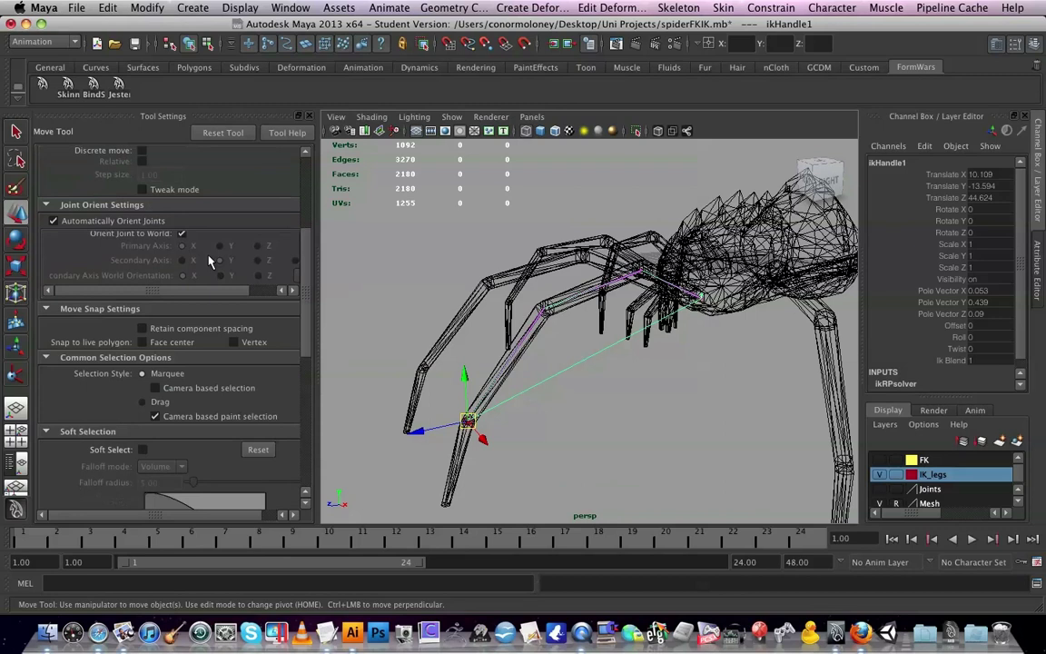
pyautogui.scroll(5, 209, 259)
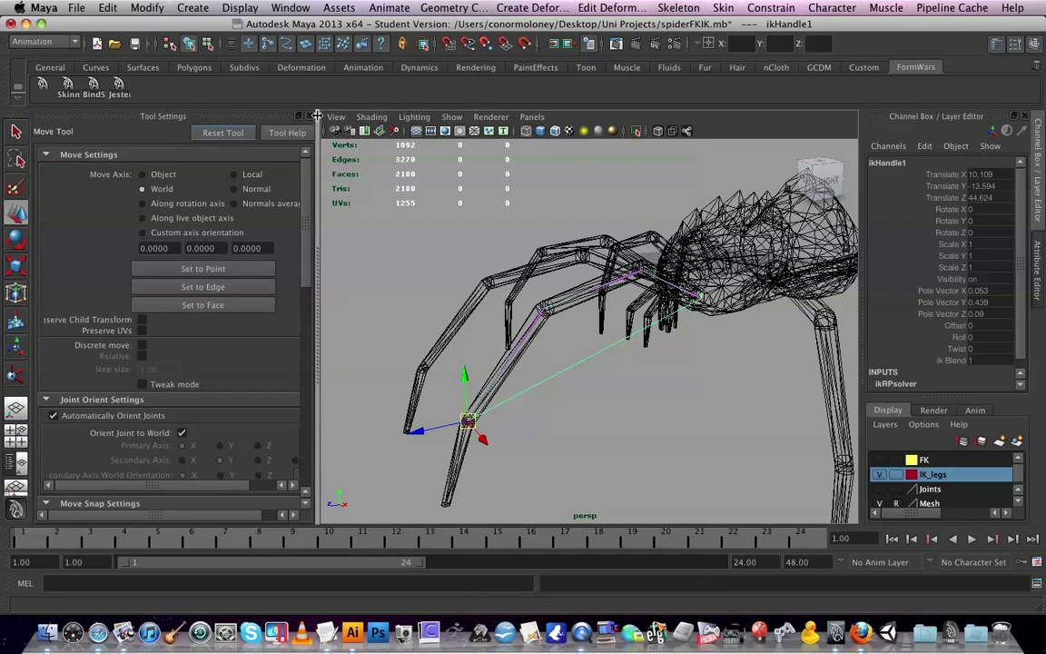
pyautogui.click(307, 117)
# Test the front leg's IK handle by moving it up toward the body, and undo the move.
pyautogui.keyDown('alt'); pyautogui.moveTo(535, 358); pyautogui.dragTo(415, 374); pyautogui.keyUp('alt')
pyautogui.moveTo(262, 399); pyautogui.dragTo(324, 369)
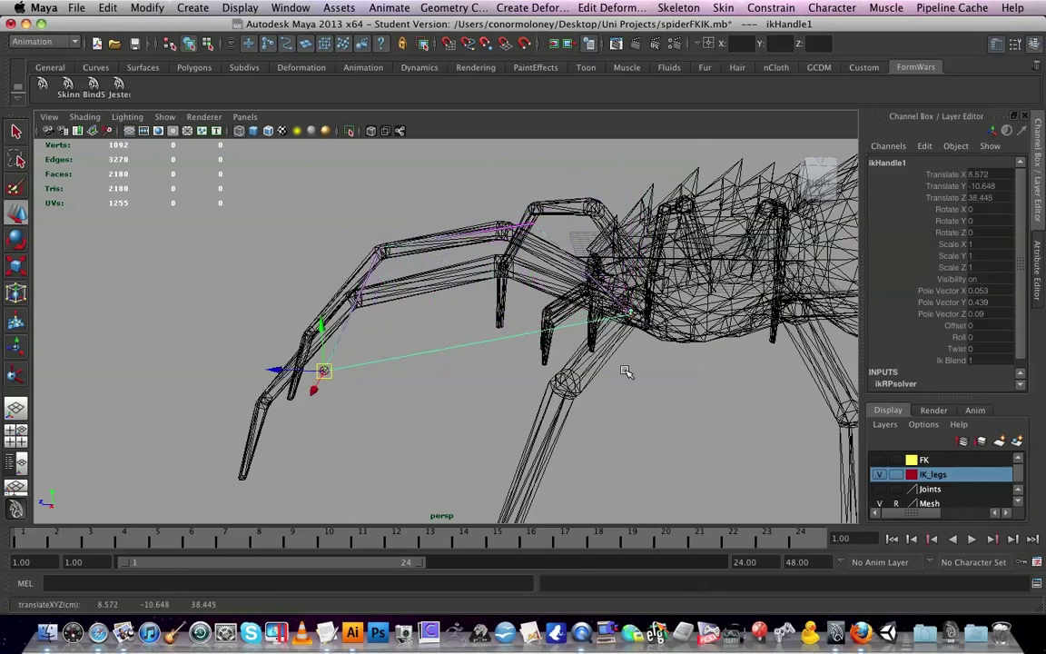
pyautogui.press('z')
pyautogui.keyDown('alt'); pyautogui.moveTo(469, 392); pyautogui.dragTo(541, 386); pyautogui.keyUp('alt')
pyautogui.scroll(2, 540, 385)
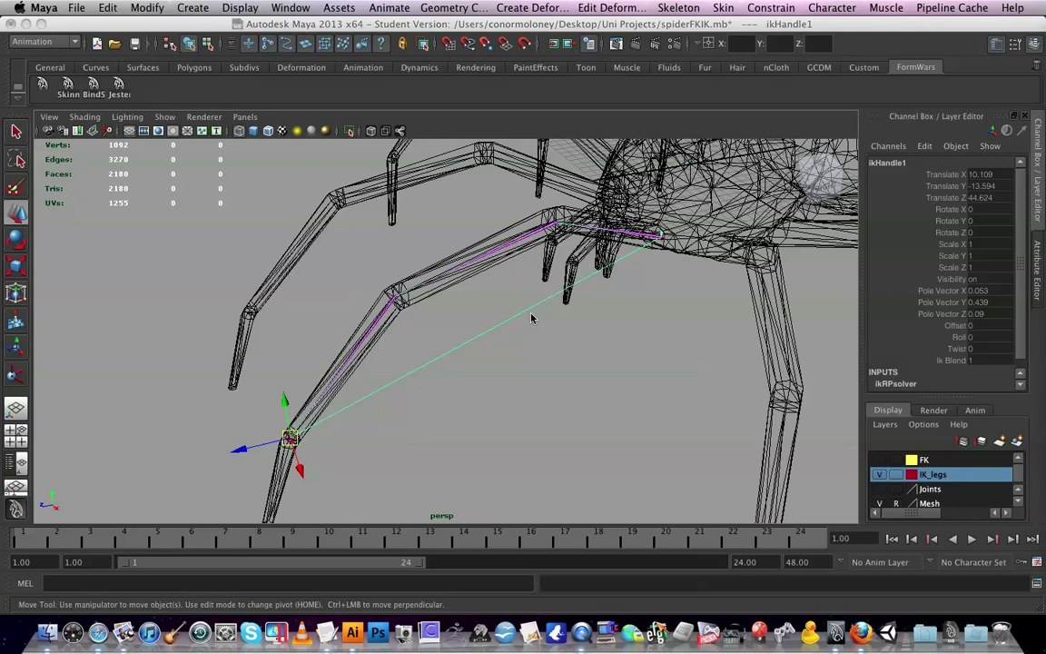
# With the Joints layer shown and IK_legs hidden, add the front leg's IK handle to the IK_legs layer.
pyautogui.click(878, 488)
pyautogui.click(880, 474)
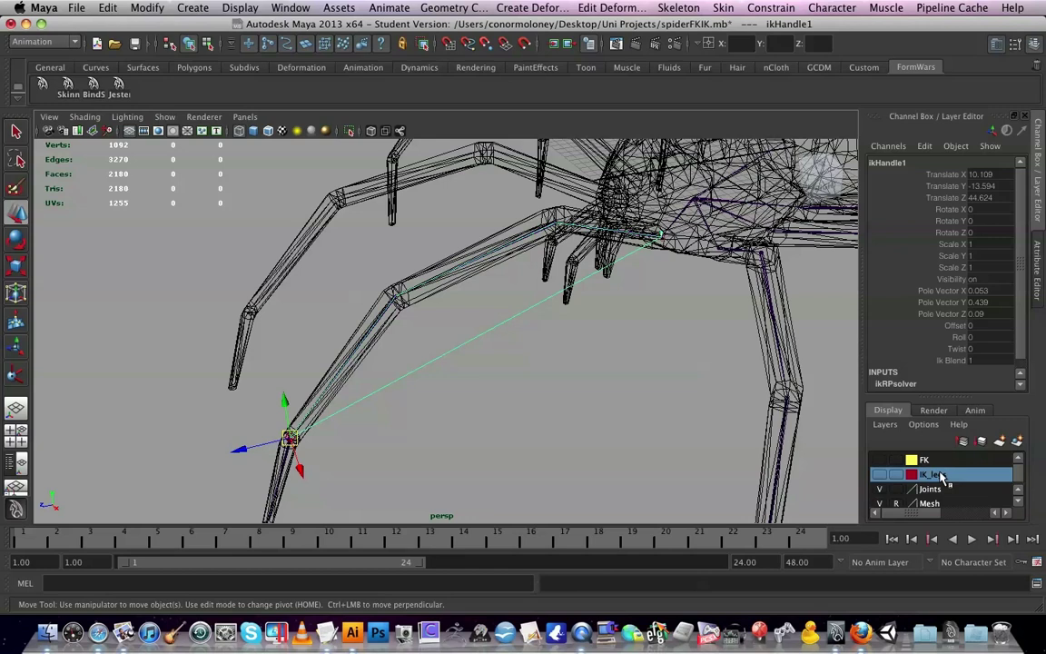
pyautogui.click(653, 326)
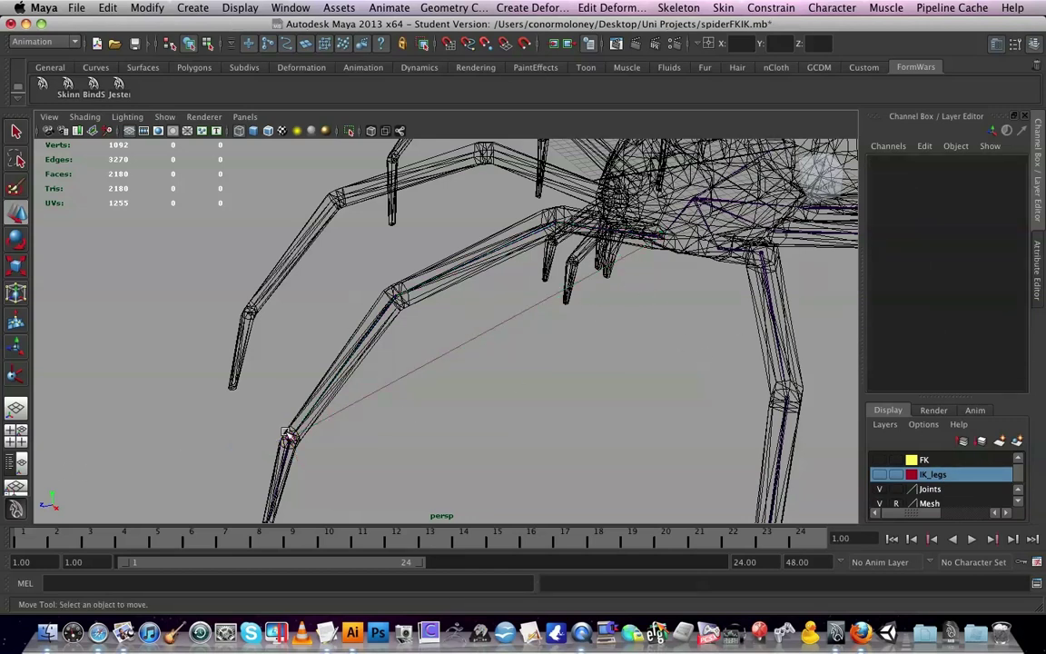
pyautogui.click(288, 440)
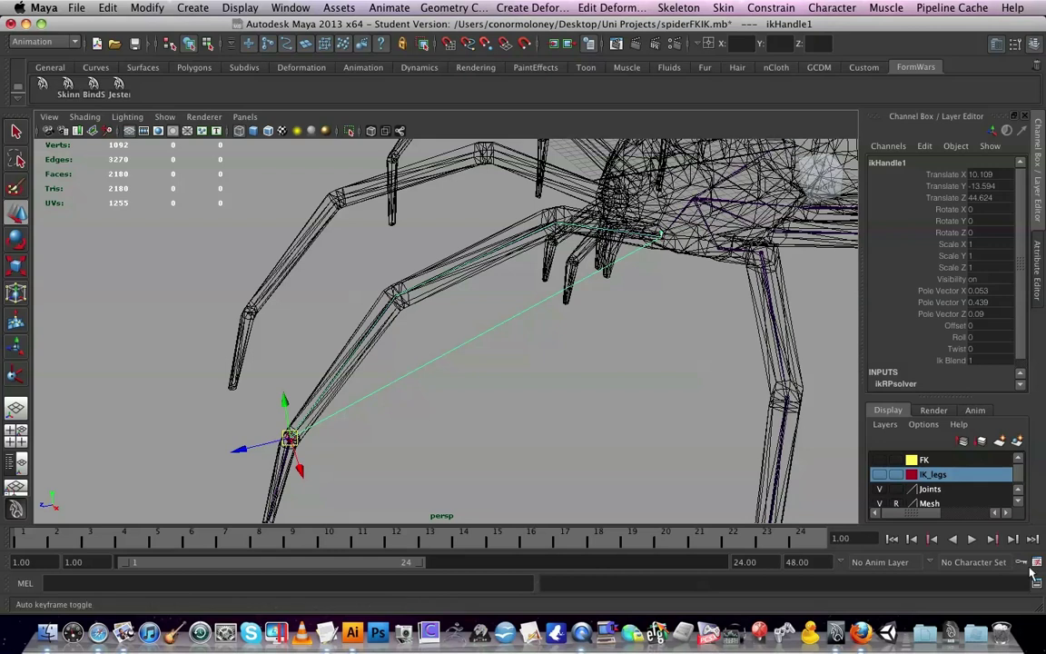
pyautogui.rightClick(958, 476)
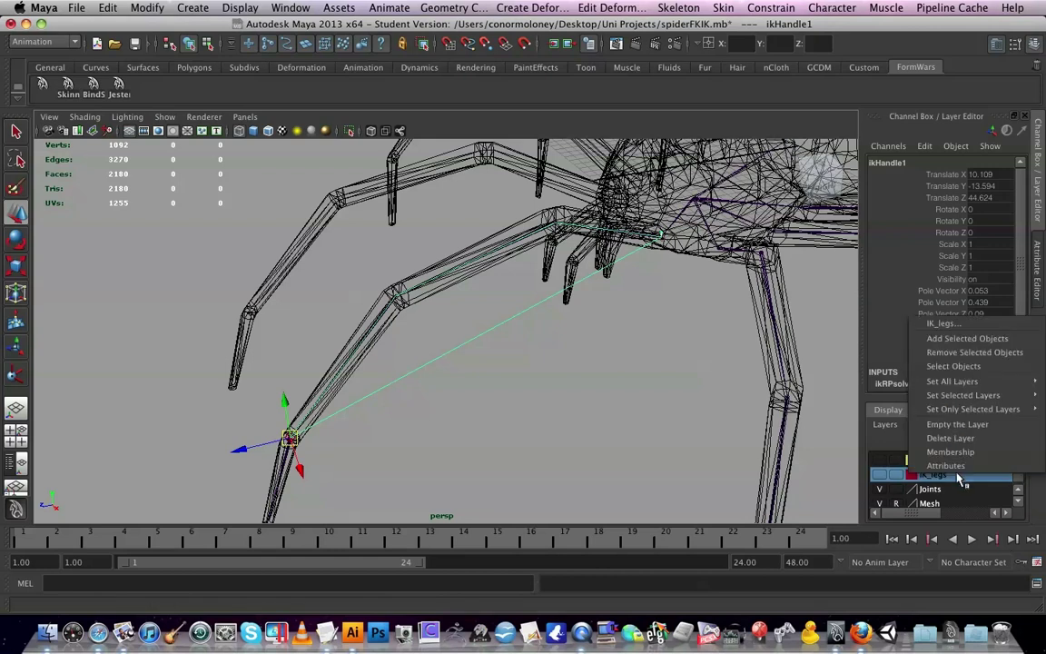
pyautogui.click(964, 340)
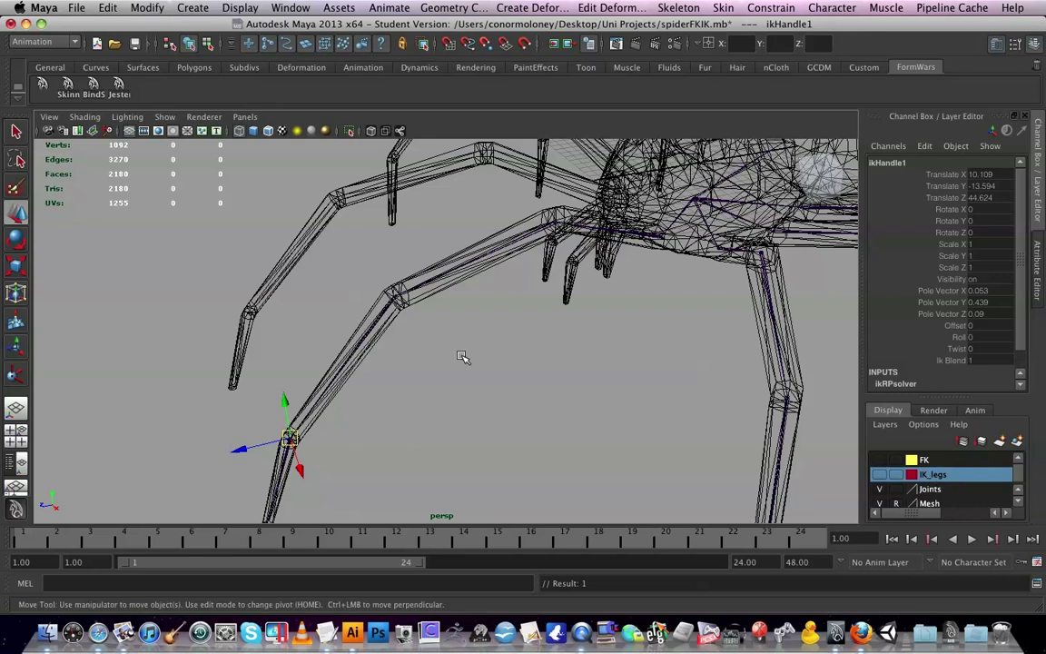
pyautogui.click(425, 396)
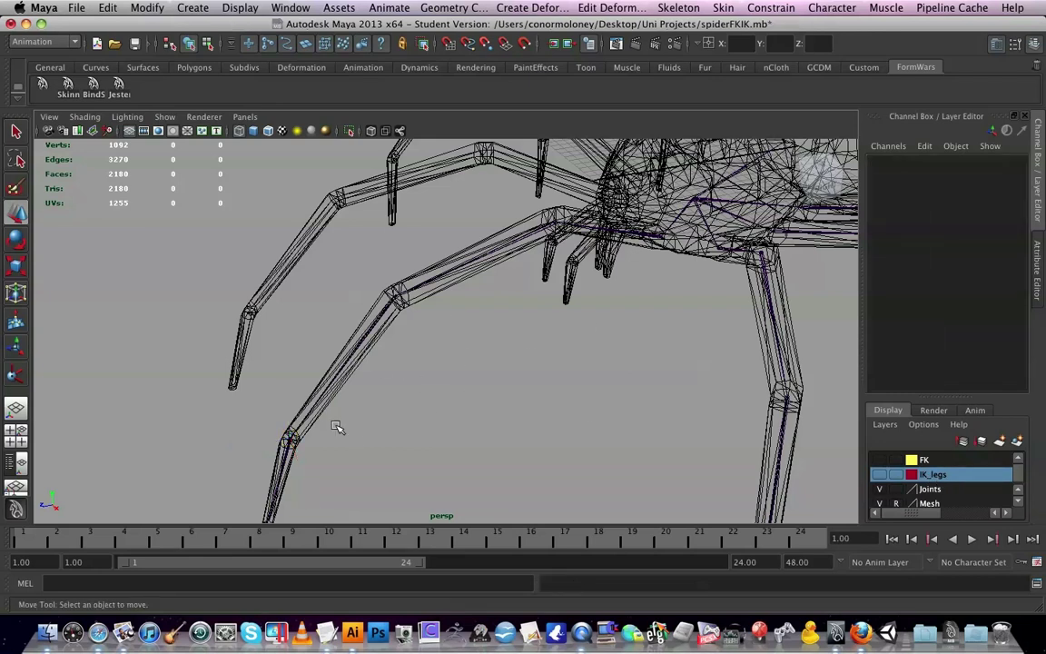
pyautogui.keyDown('alt'); pyautogui.moveTo(555, 397); pyautogui.dragTo(516, 394); pyautogui.keyUp('alt')
pyautogui.keyDown('alt'); pyautogui.moveTo(461, 387); pyautogui.dragTo(497, 367, button='middle'); pyautogui.keyUp('alt')
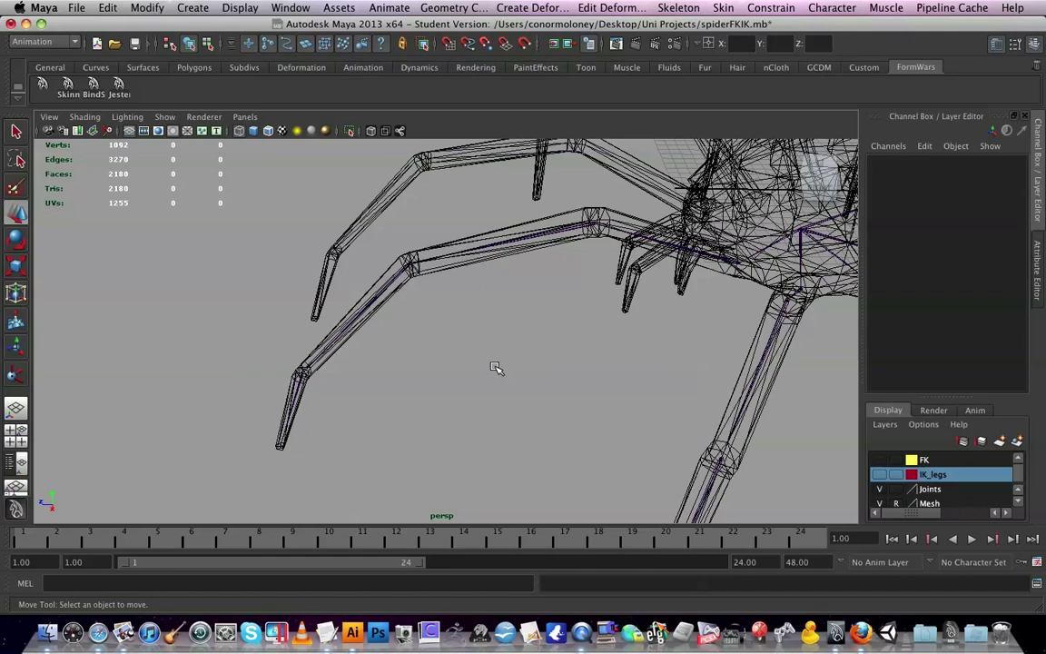
pyautogui.keyDown('alt'); pyautogui.moveTo(498, 367); pyautogui.dragTo(523, 364); pyautogui.keyUp('alt')
pyautogui.keyDown('alt'); pyautogui.moveTo(552, 363); pyautogui.dragTo(506, 381, button='middle'); pyautogui.keyUp('alt')
pyautogui.scroll(1, 546, 385)
pyautogui.scroll(2, 507, 381)
pyautogui.keyDown('alt'); pyautogui.moveTo(507, 380); pyautogui.dragTo(511, 381); pyautogui.keyUp('alt')
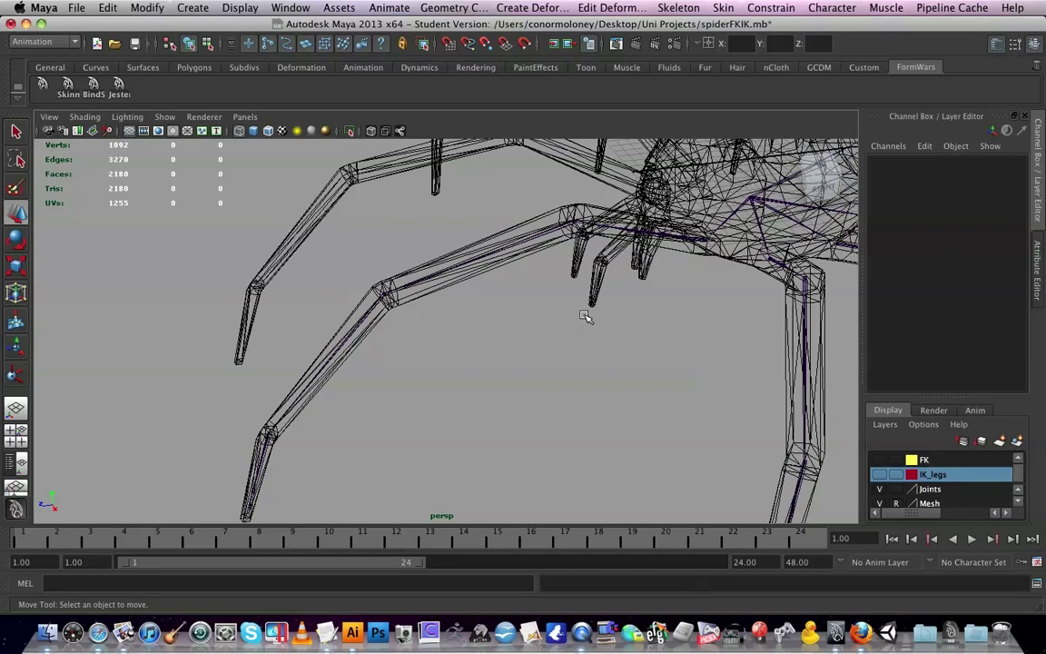
pyautogui.click(771, 8)
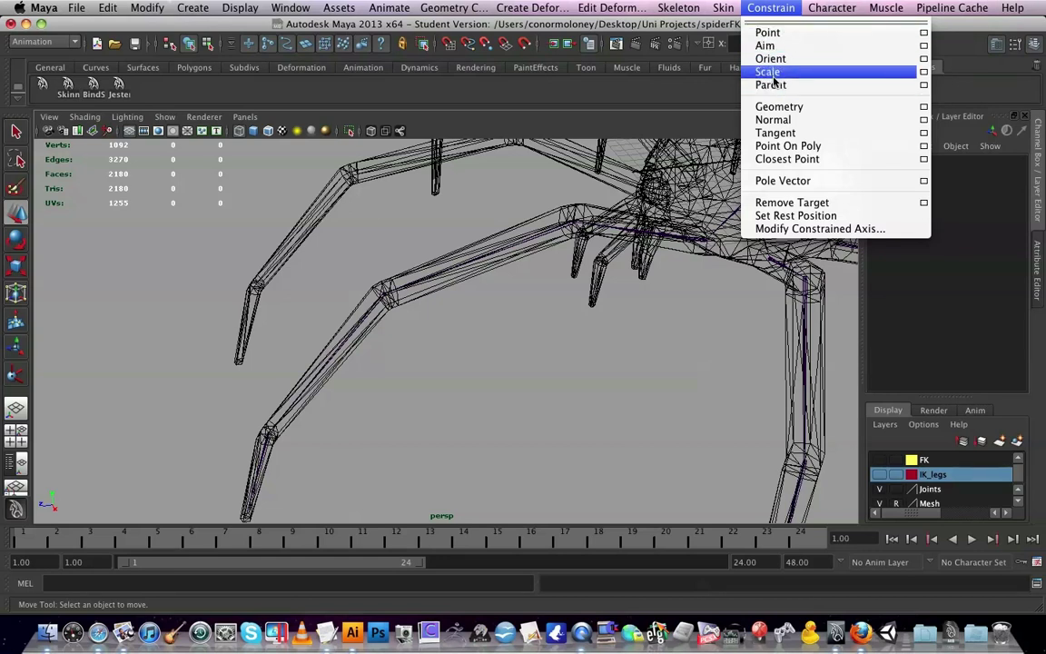
pyautogui.click(770, 8)
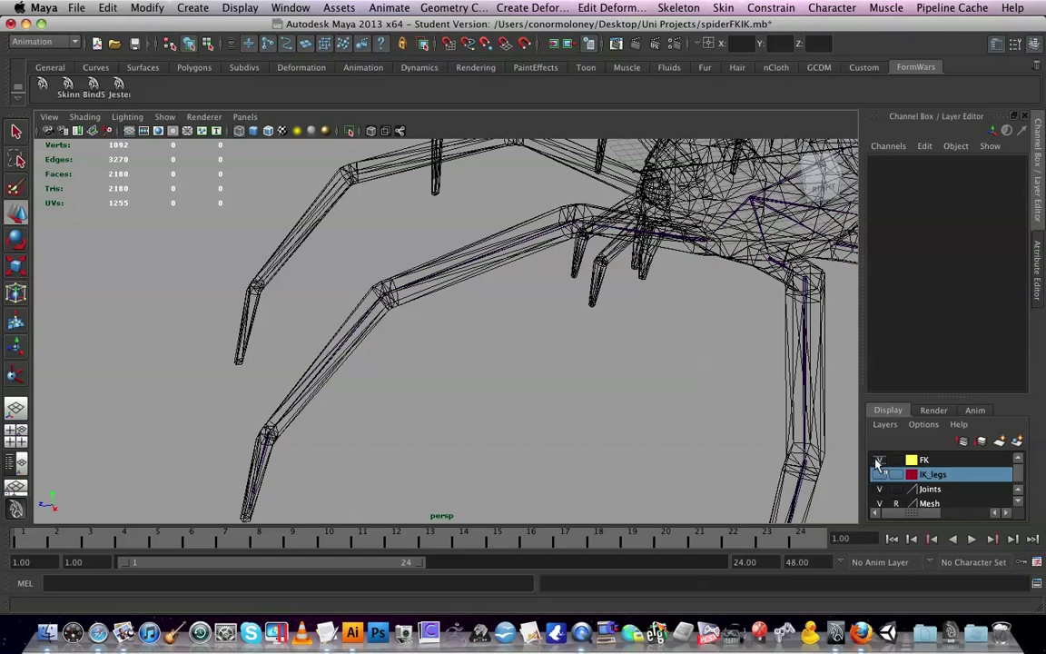
# Select the FK root joint L_01_FrontLeg2_FK followed by the IK root joint L_01_FrontLeg_IK as constraint targets, showing only the needed layer each time.
pyautogui.click(878, 489)
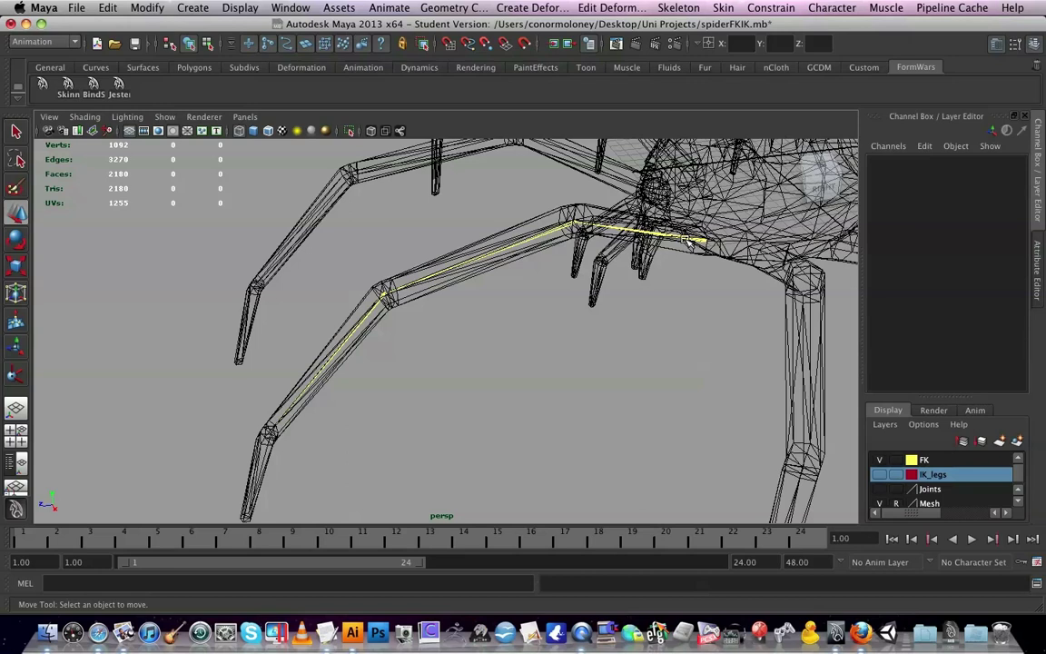
pyautogui.click(690, 237)
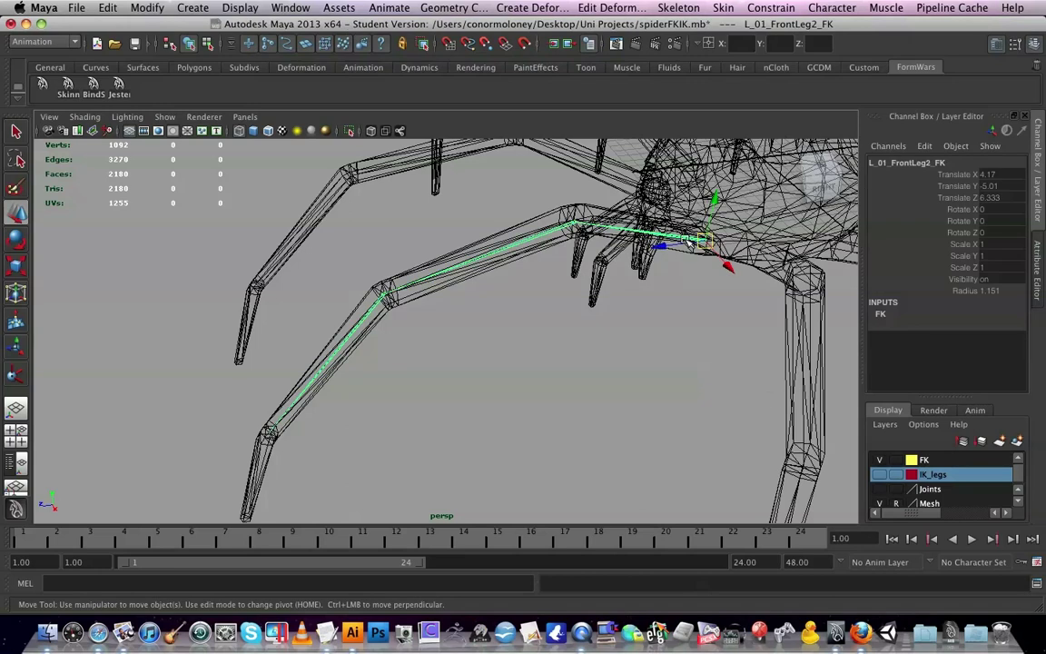
pyautogui.click(879, 459)
pyautogui.doubleClick(885, 460)
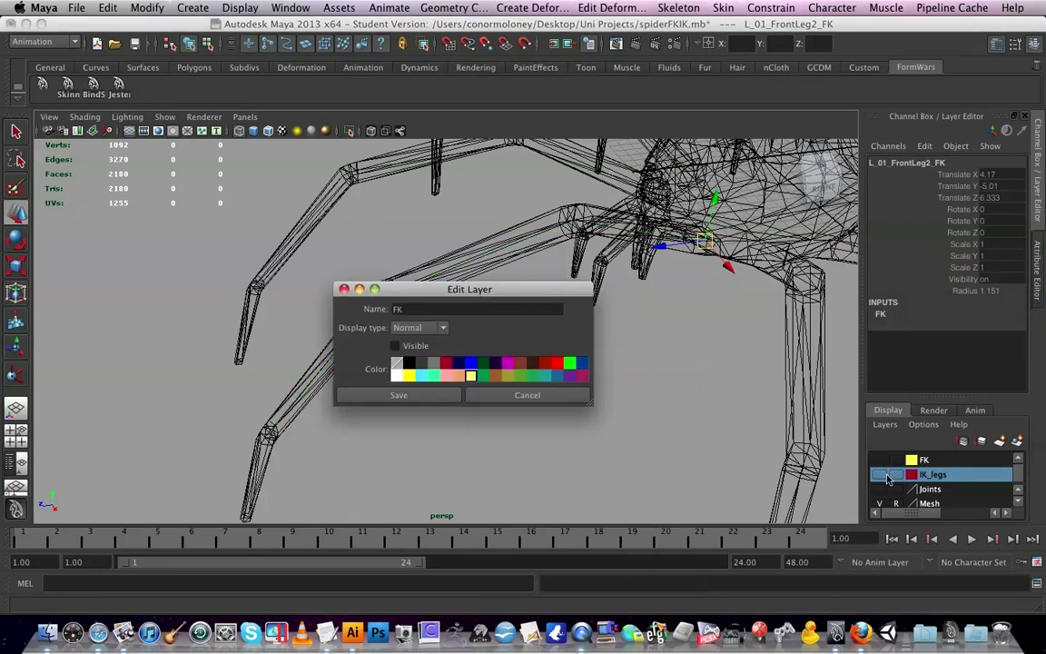
pyautogui.click(574, 398)
pyautogui.click(879, 474)
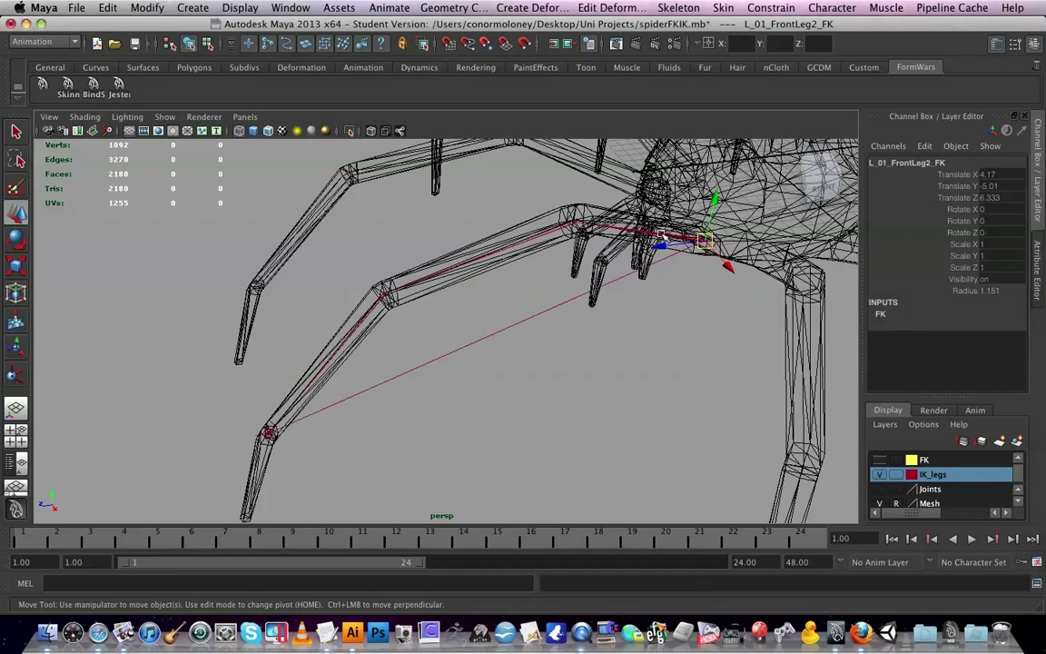
pyautogui.click(599, 220)
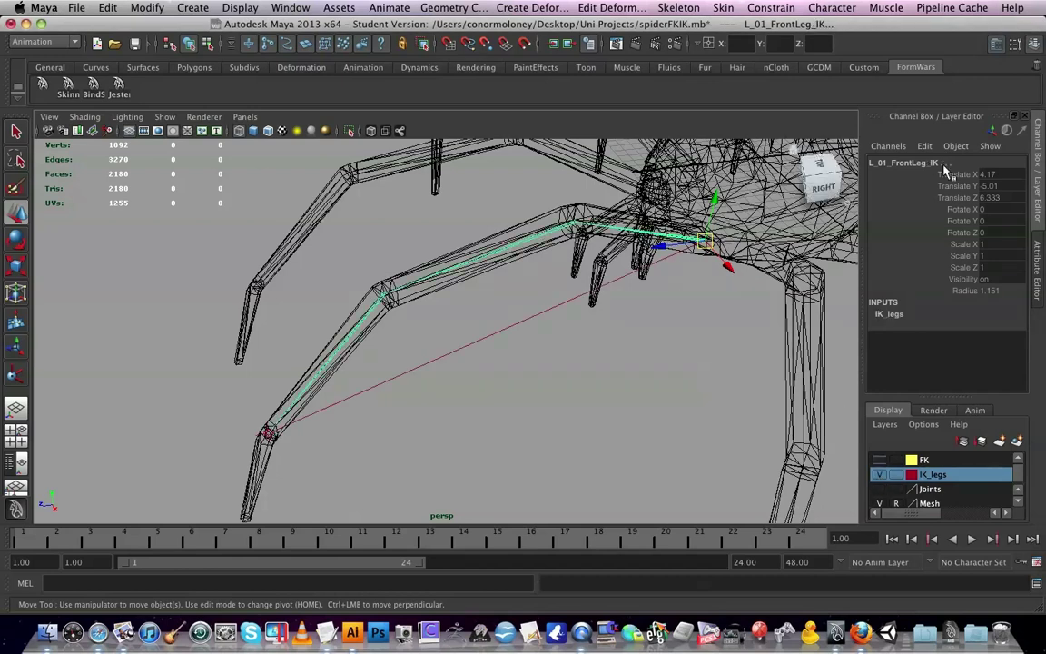
pyautogui.click(878, 473)
pyautogui.click(879, 490)
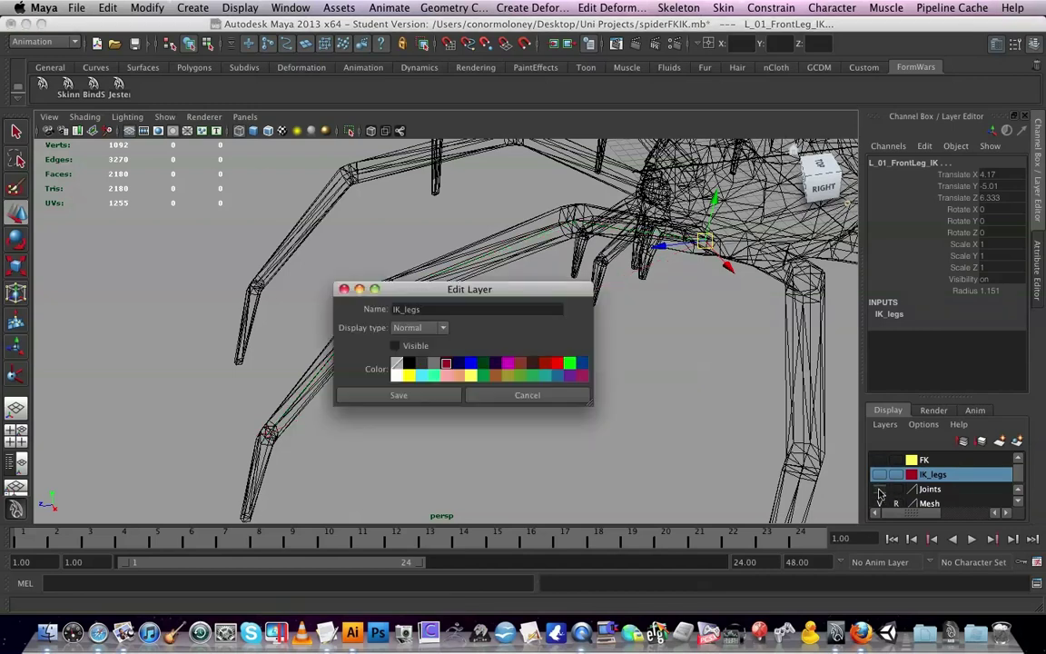
pyautogui.click(527, 394)
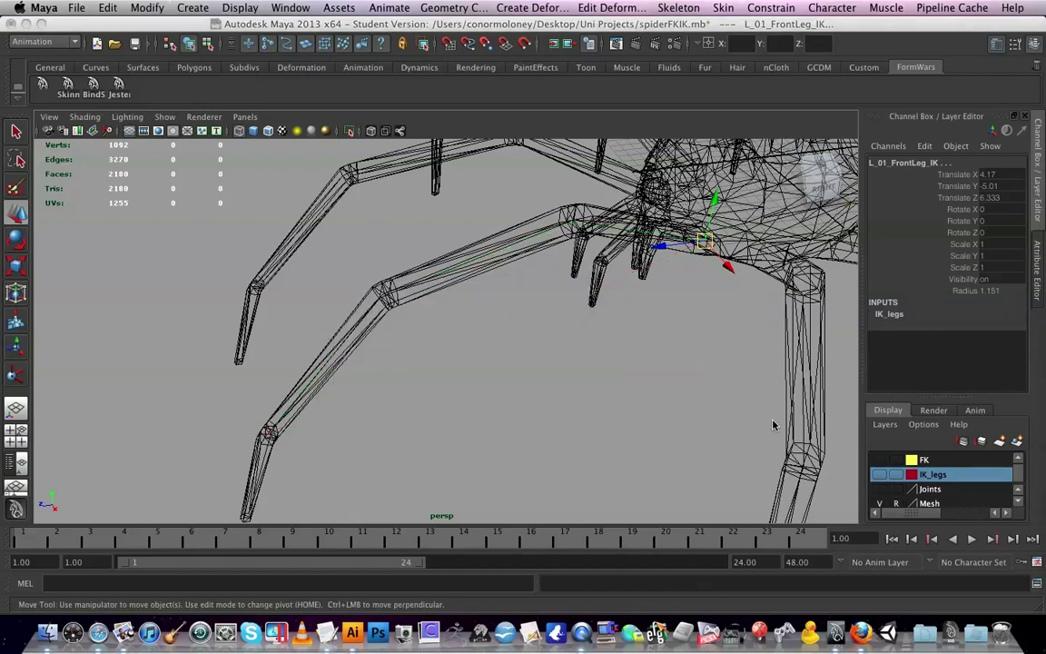
# Show the Joints layer, add the original L_01_FrontLeg joint to the selection, and orient-constrain it to the selected FK and IK root joints.
pyautogui.click(878, 489)
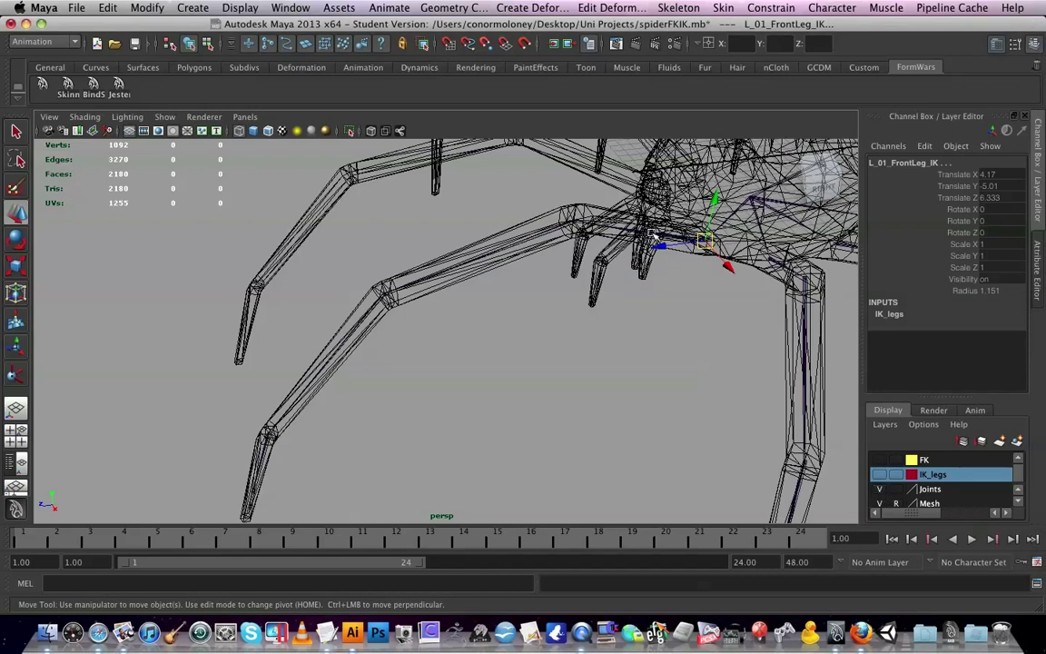
pyautogui.click(652, 235)
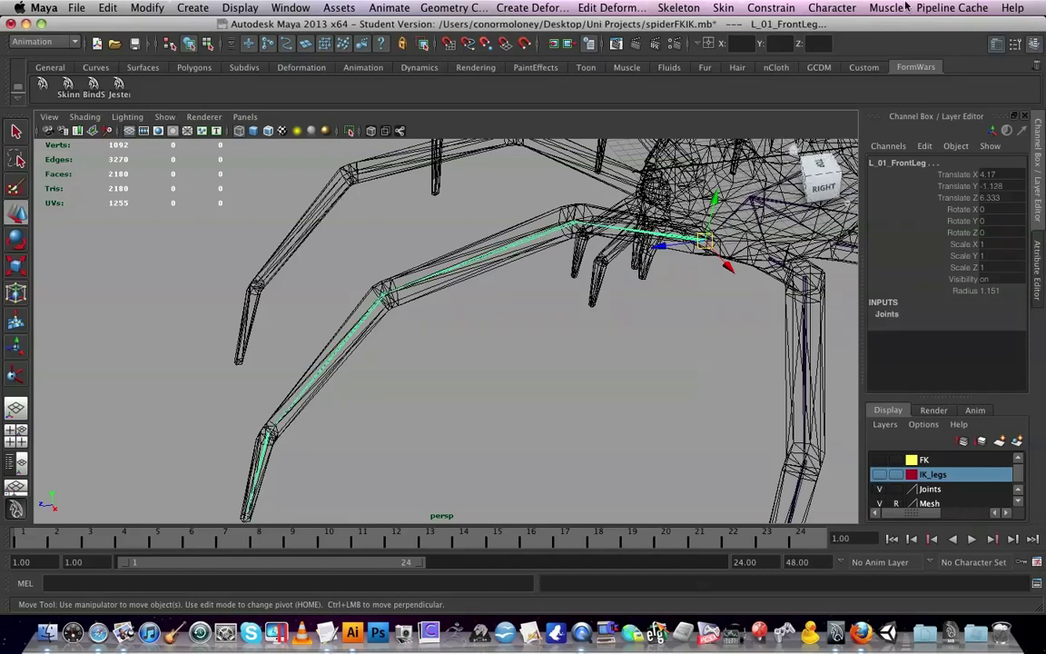
pyautogui.click(767, 7)
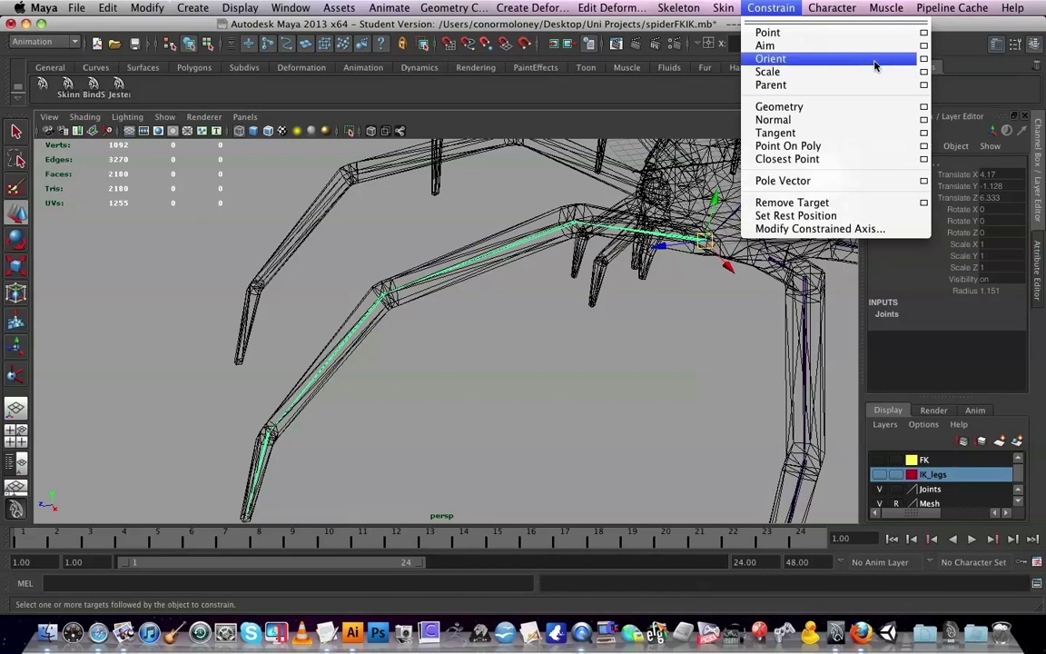
pyautogui.click(874, 66)
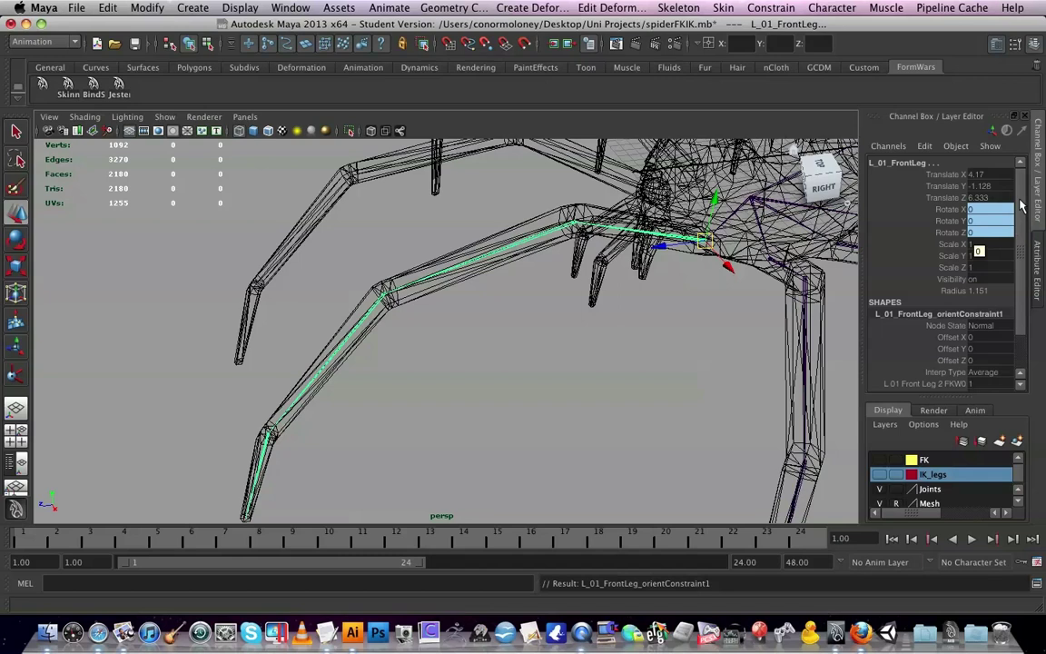
pyautogui.scroll(-3, 944, 263)
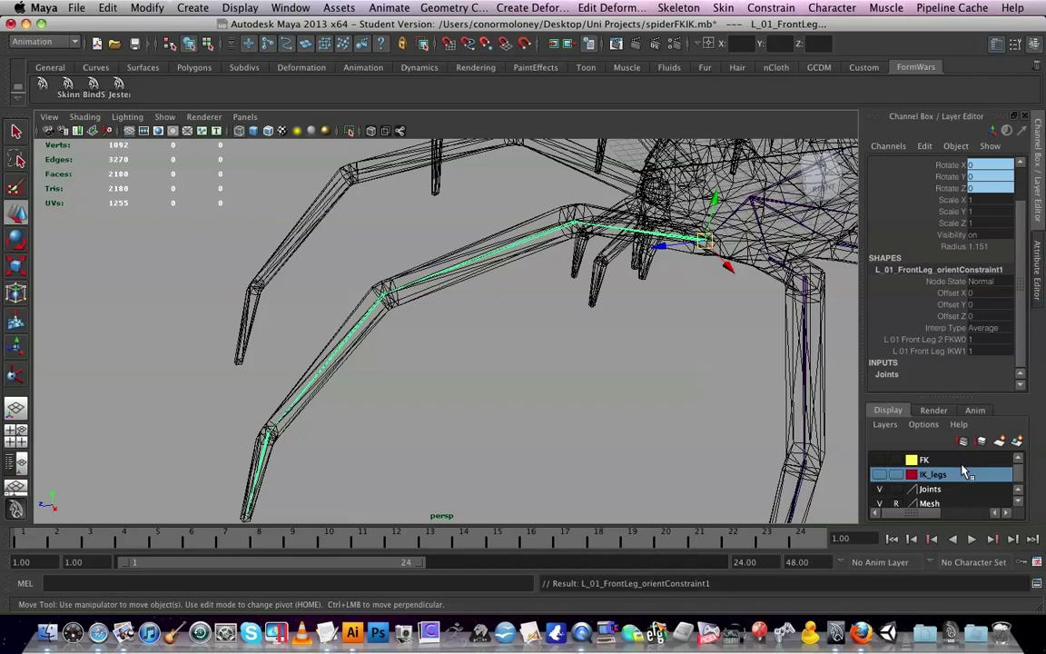
# Select L_02_FrontLeg_FK followed by L_02_FrontLeg_IK as constraint targets, isolating the FK and IK_legs layers in turn and hiding each one again.
pyautogui.click(878, 461)
pyautogui.click(509, 214)
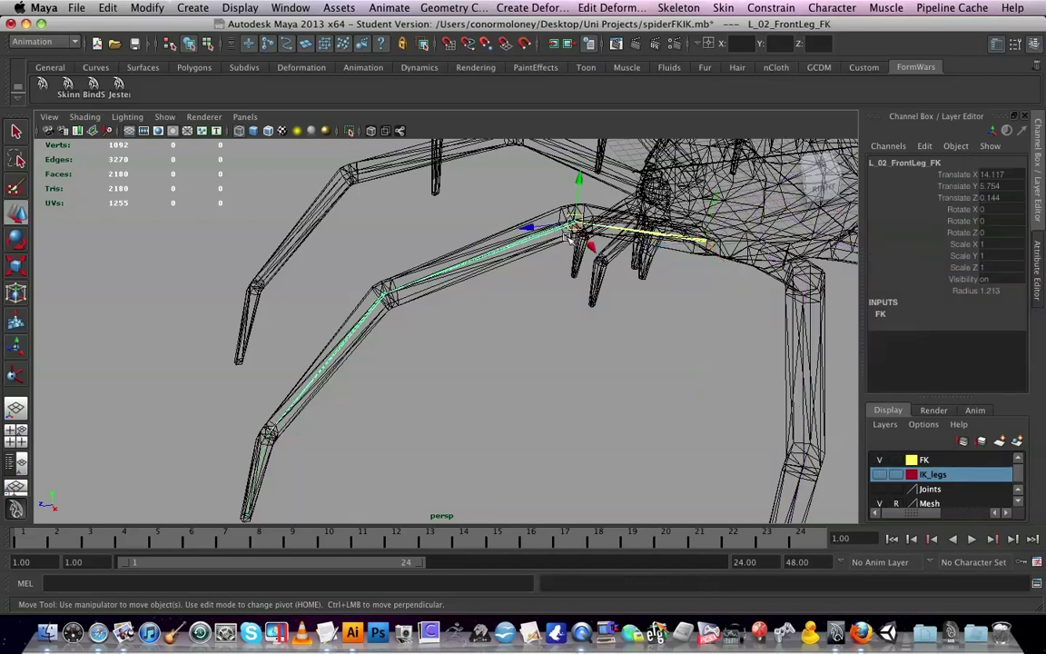
pyautogui.click(879, 460)
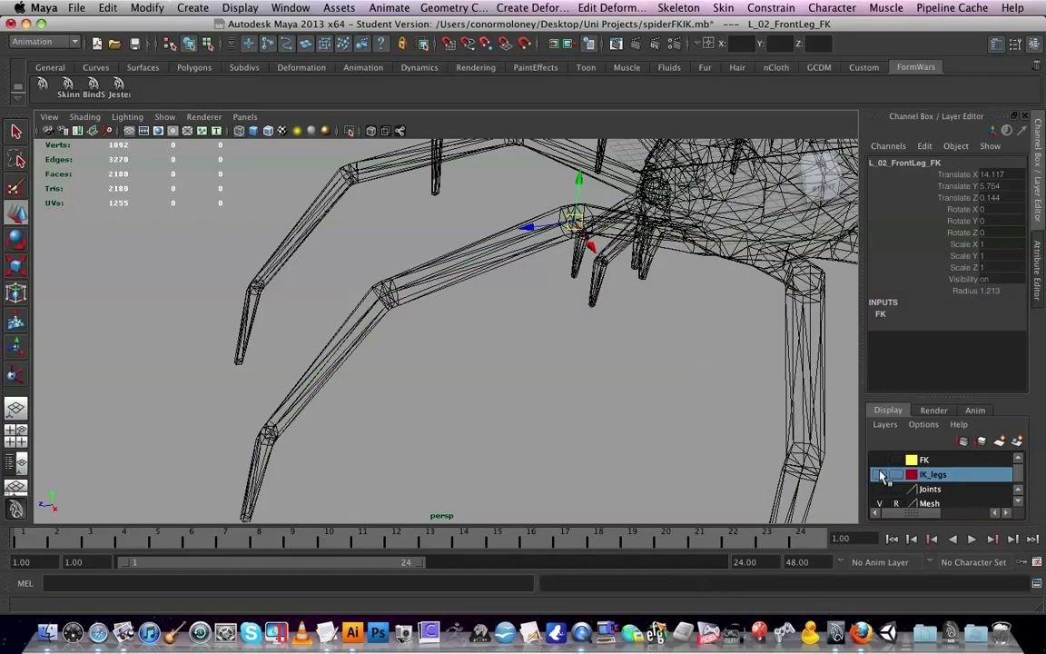
pyautogui.doubleClick(924, 460)
pyautogui.click(495, 357)
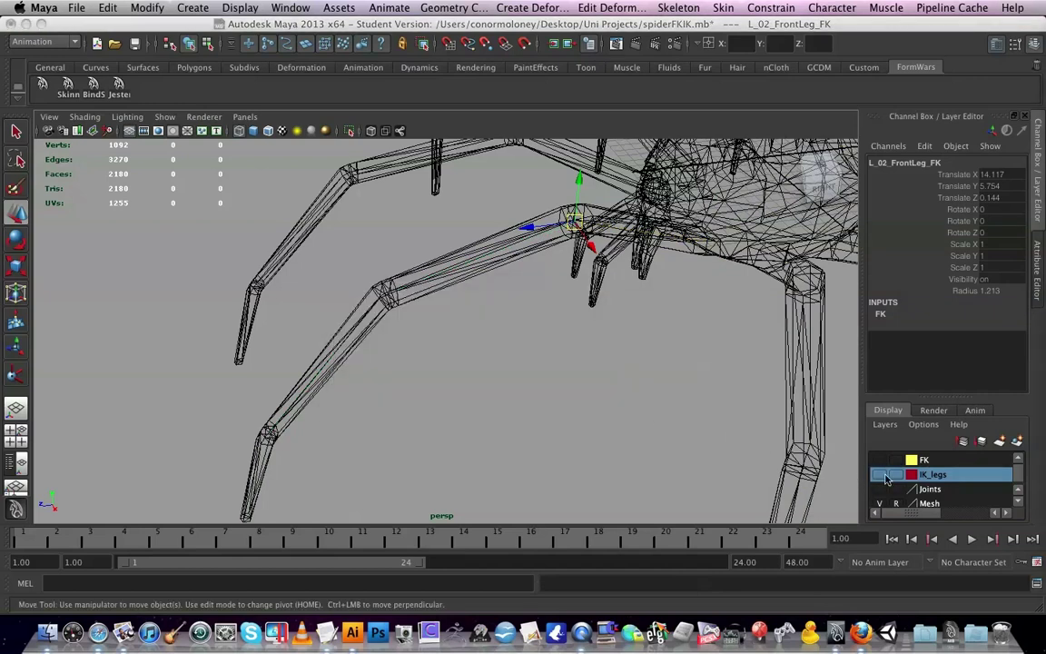
pyautogui.click(879, 478)
pyautogui.click(474, 216)
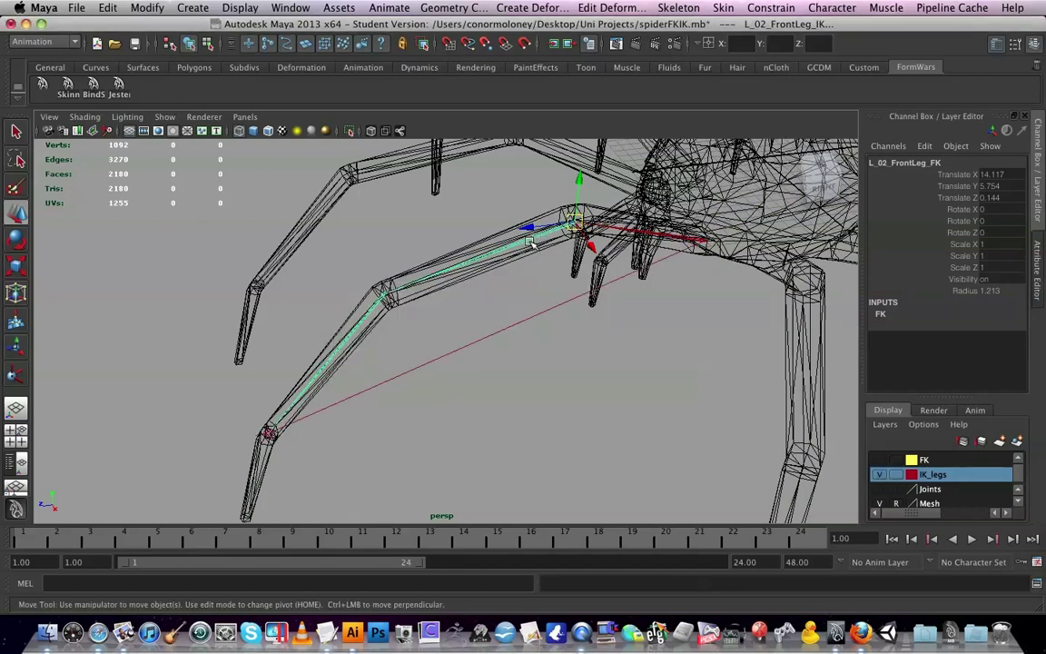
pyautogui.click(880, 476)
pyautogui.doubleClick(932, 474)
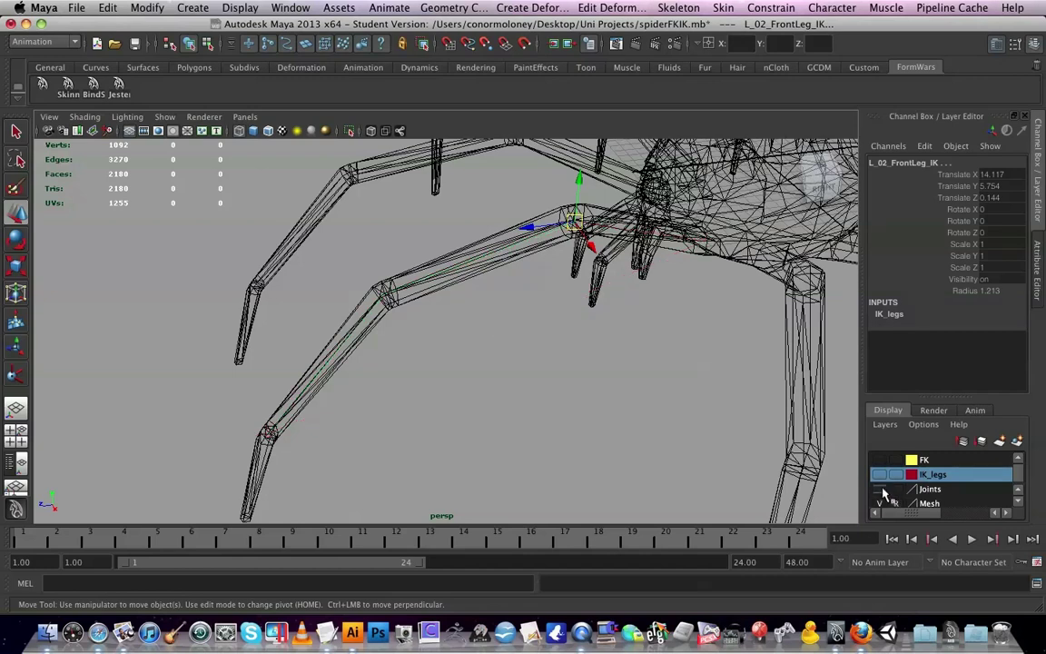
pyautogui.click(502, 399)
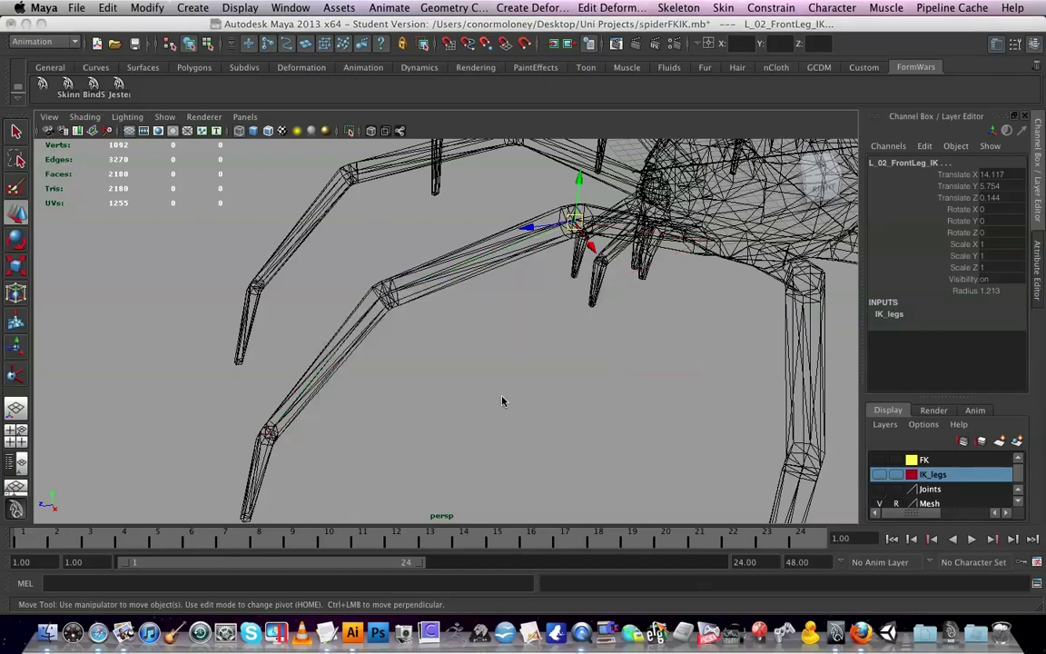
# Show the Joints layer, add the original L_02_FrontLeg joint to the selection, and orient-constrain it to its FK and IK counterparts.
pyautogui.click(879, 488)
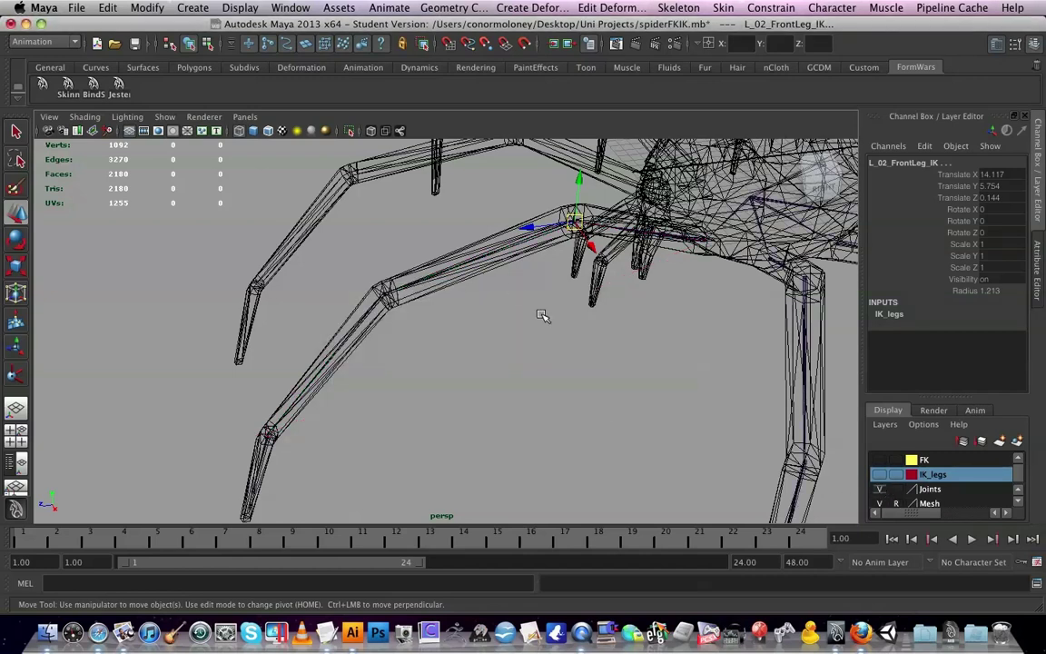
pyautogui.click(491, 256)
pyautogui.click(782, 8)
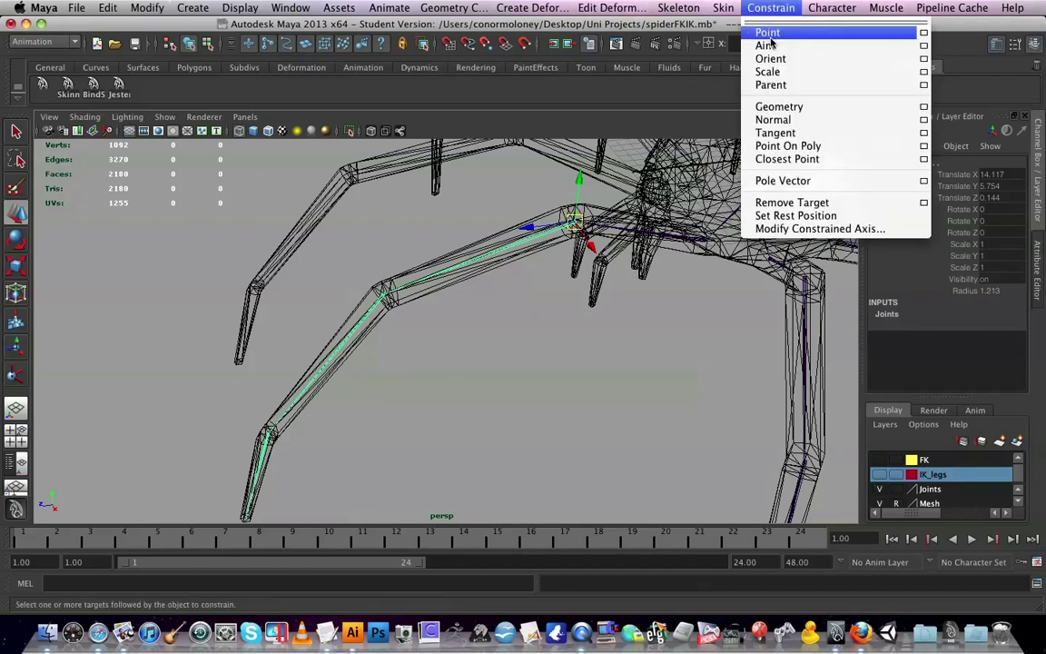
pyautogui.click(771, 58)
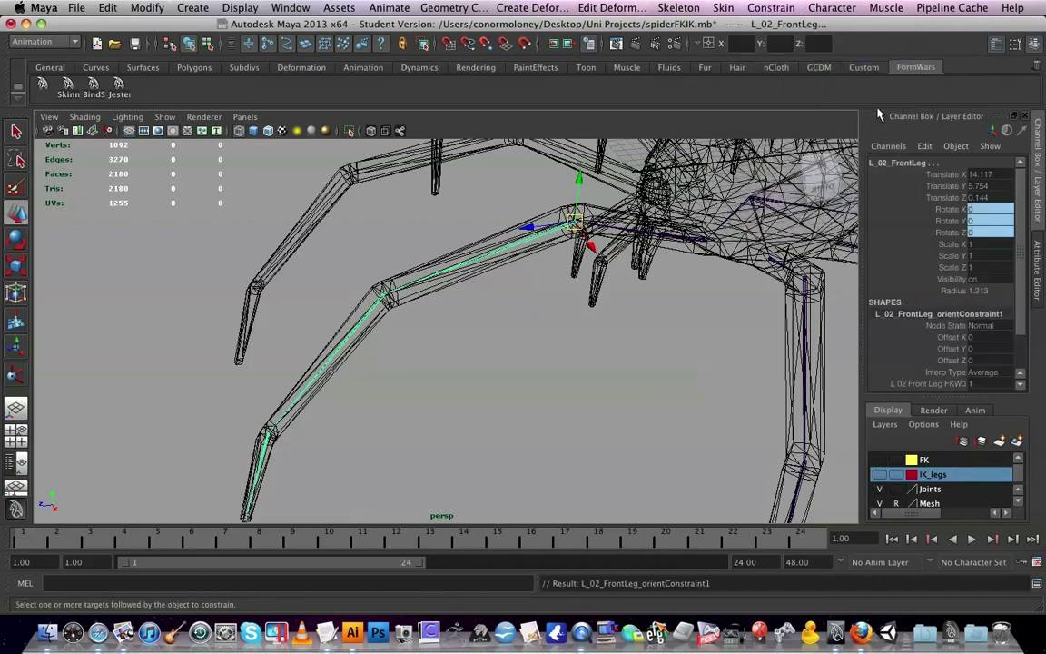
pyautogui.click(782, 7)
pyautogui.click(781, 5)
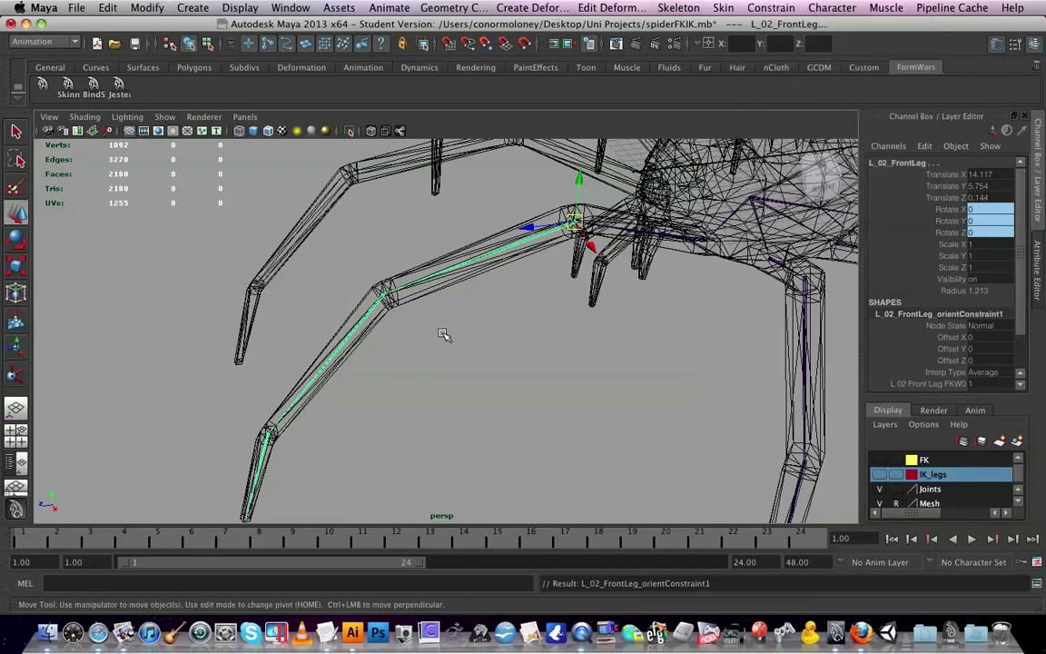
# Select L_03_FrontLeg_FK followed by L_03_FrontLeg_IK as constraint targets, isolating the FK and IK_legs layers in turn and hiding each one again.
pyautogui.keyDown('alt'); pyautogui.moveTo(507, 324); pyautogui.dragTo(502, 323); pyautogui.keyUp('alt')
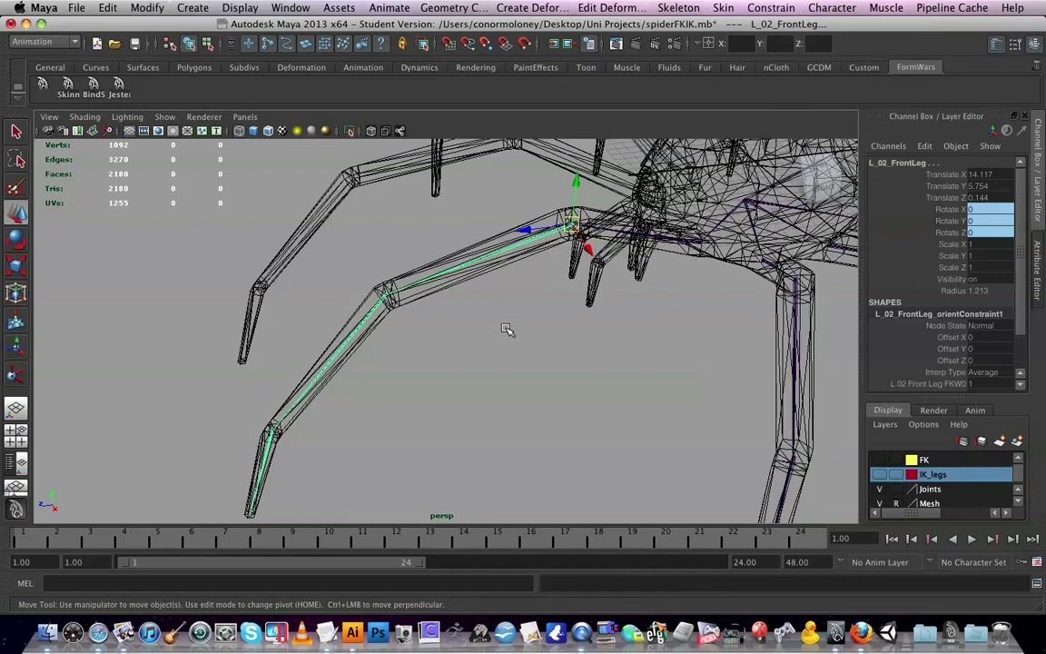
pyautogui.click(878, 459)
pyautogui.click(877, 489)
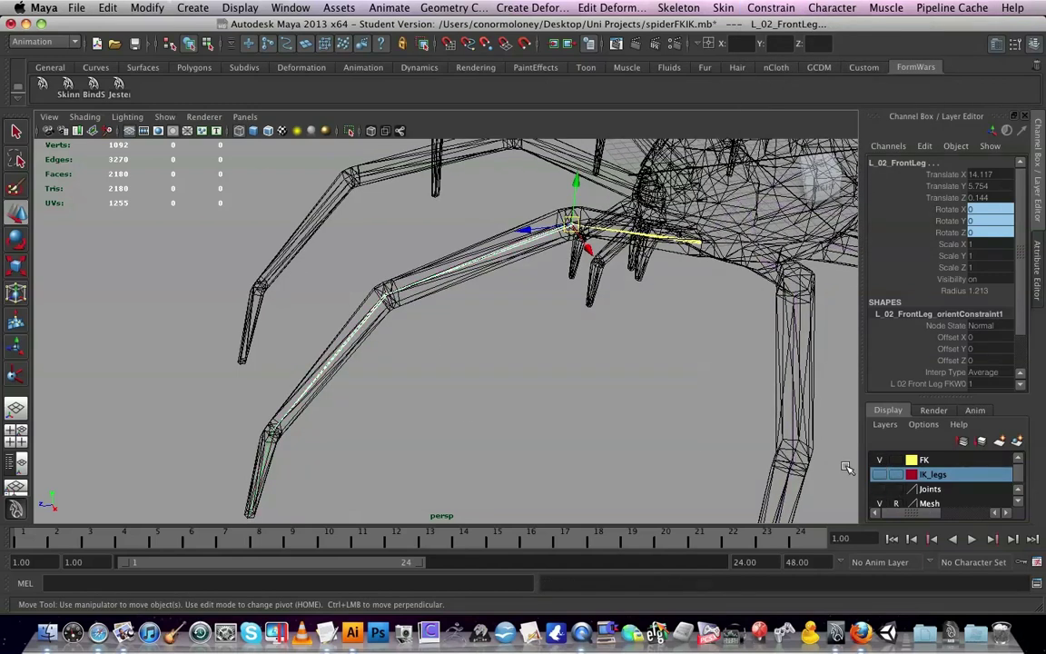
pyautogui.click(382, 296)
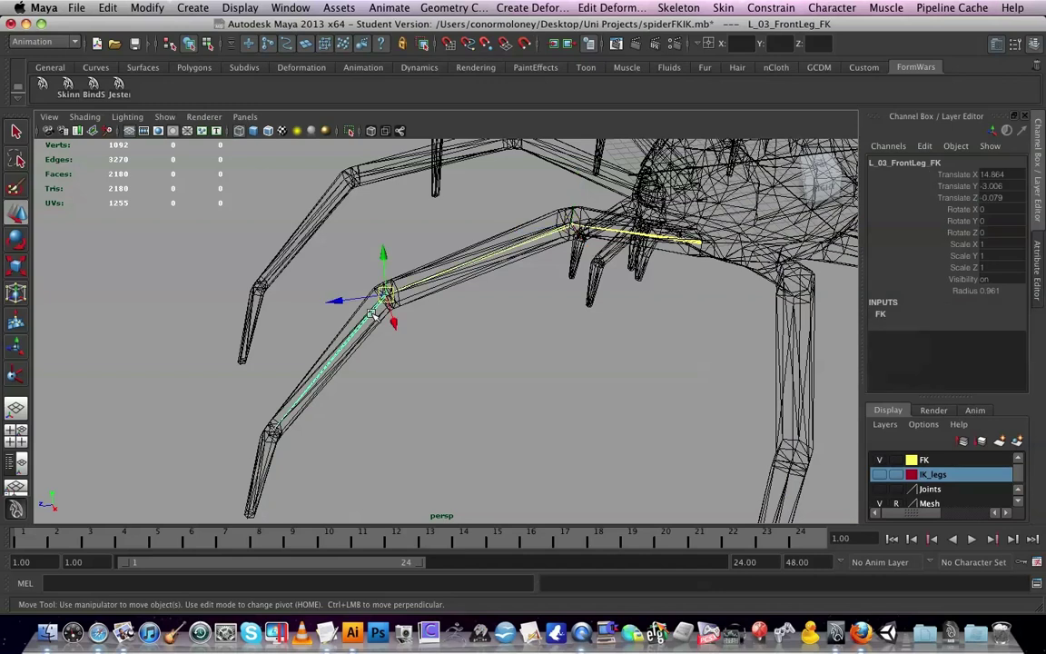
pyautogui.click(879, 459)
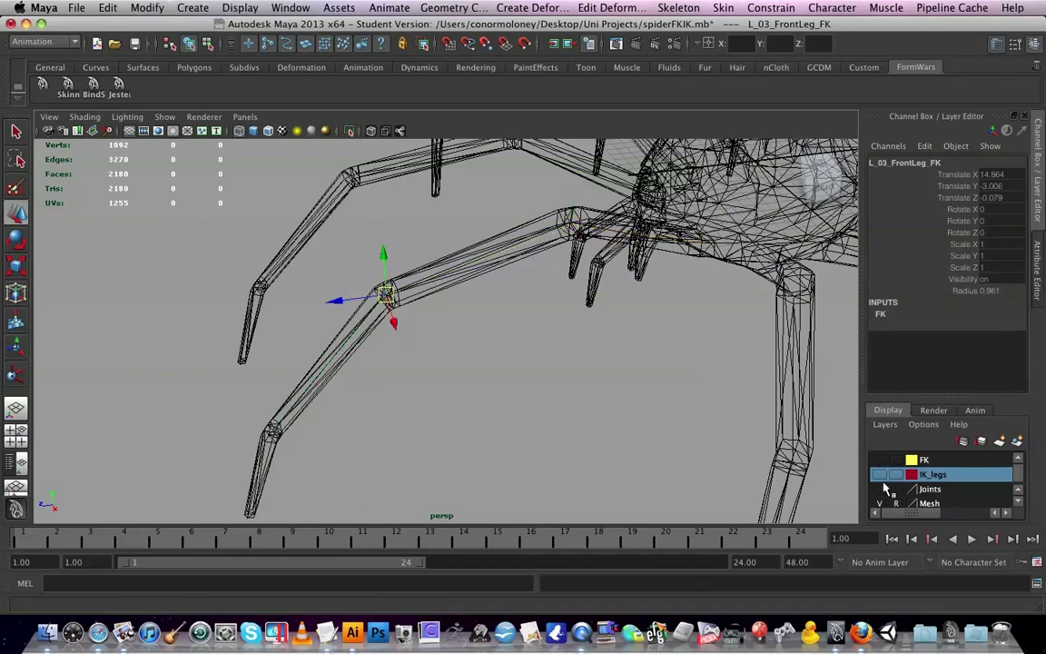
pyautogui.click(878, 473)
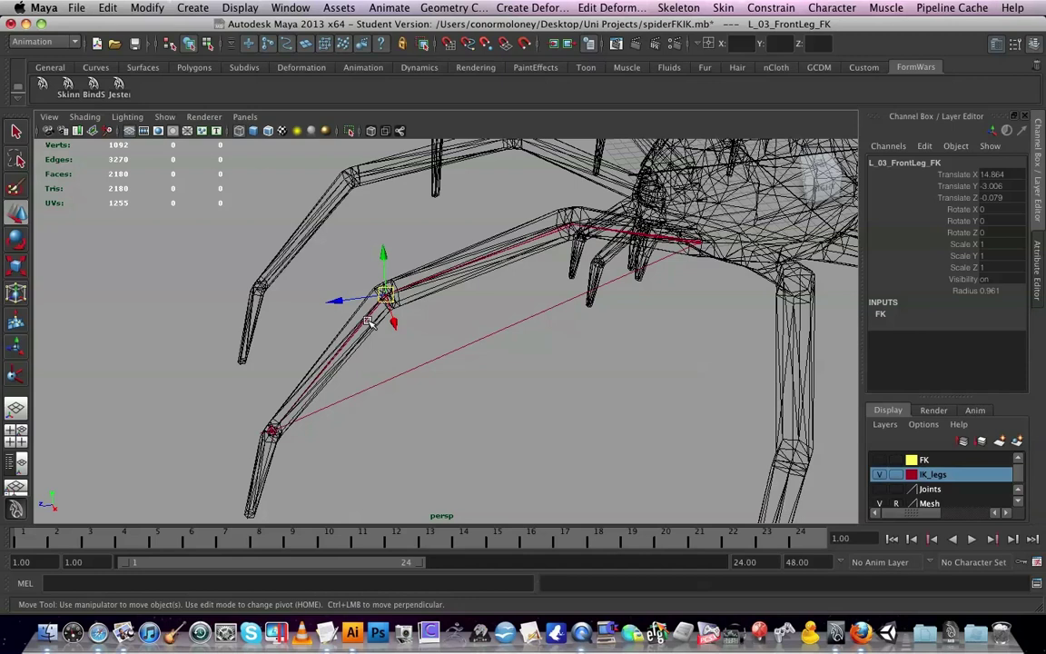
pyautogui.click(368, 320)
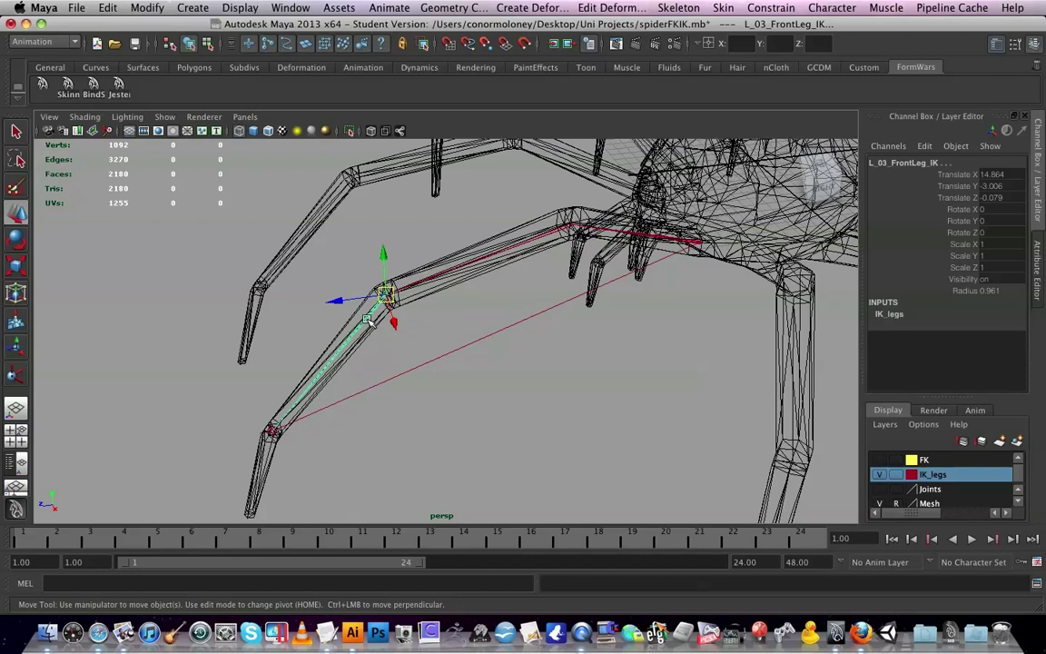
pyautogui.doubleClick(880, 474)
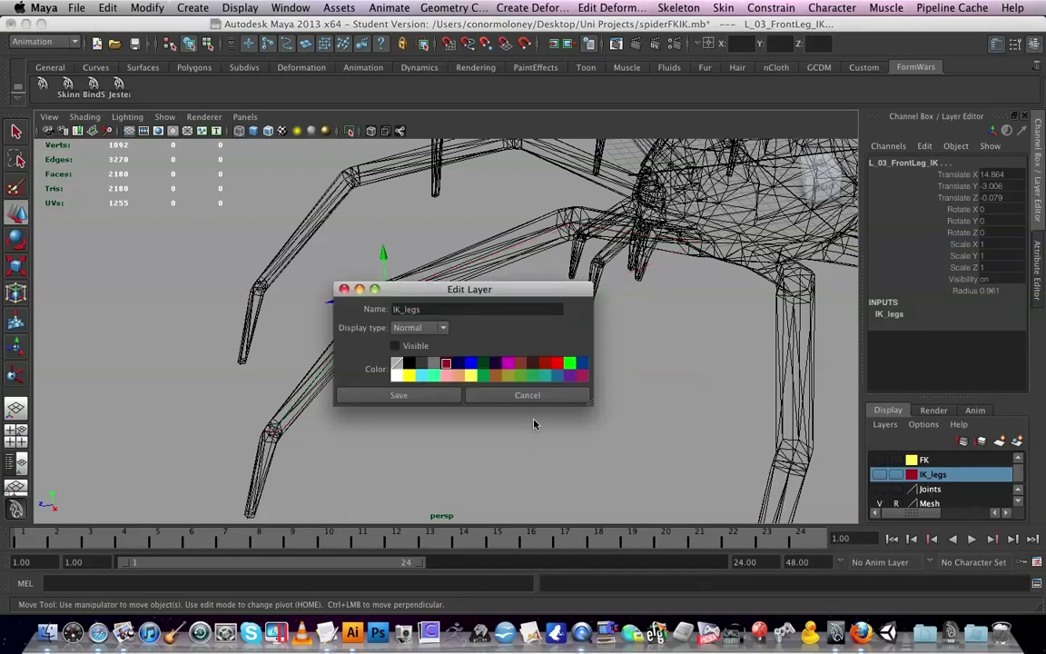
pyautogui.click(536, 396)
# Show the Joints layer, add the original L_03_FrontLeg joint, and orient-constrain it to its FK and IK counterparts with Maintain offset enabled.
pyautogui.click(878, 489)
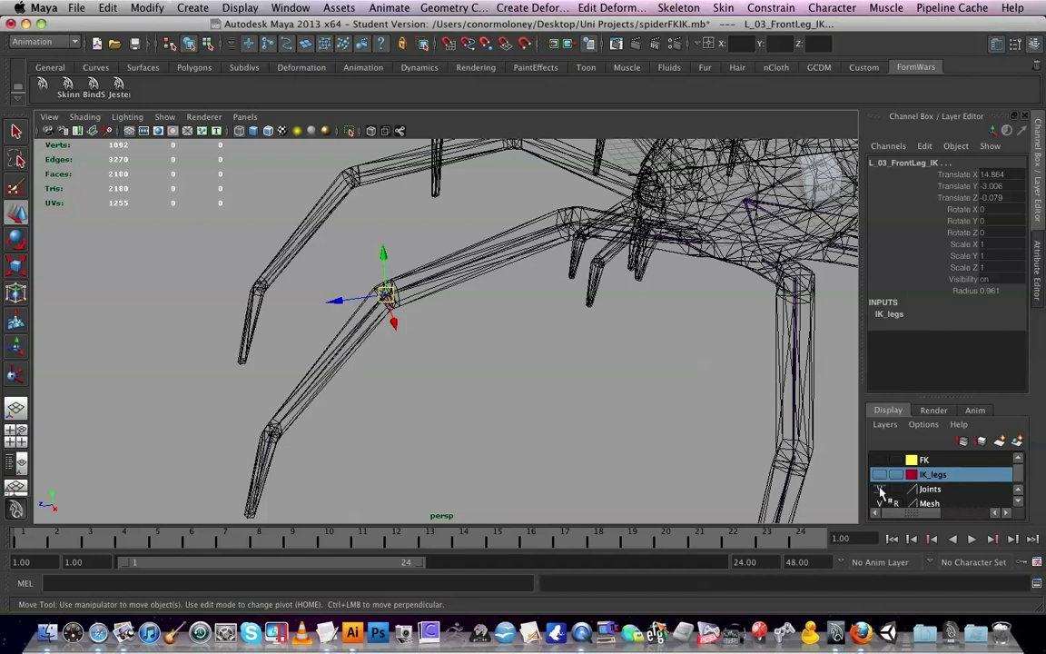
pyautogui.click(360, 325)
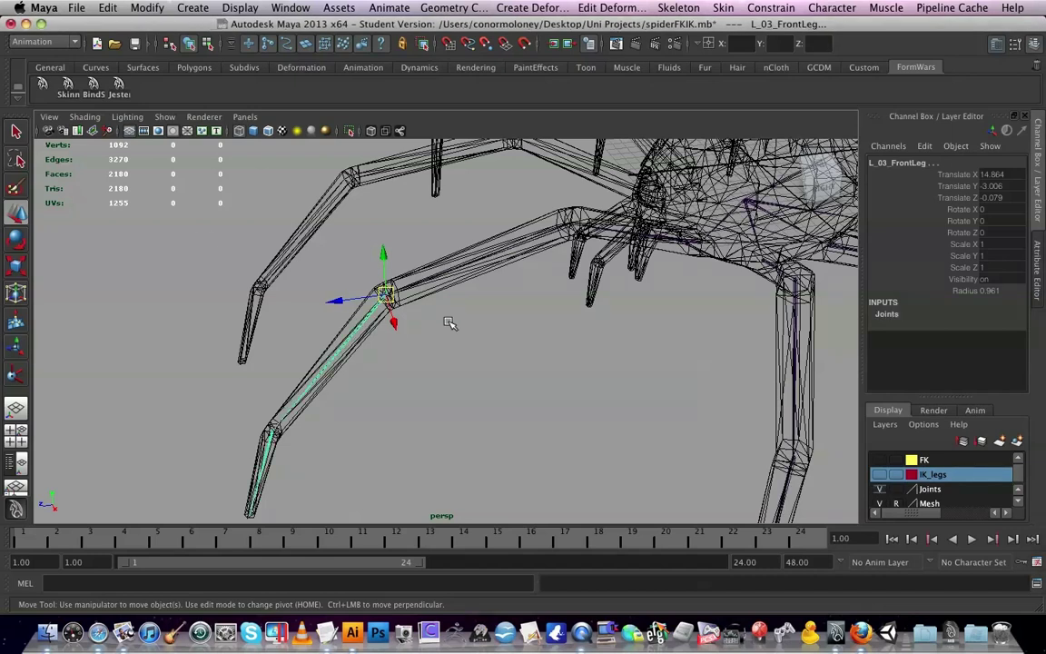
pyautogui.click(770, 7)
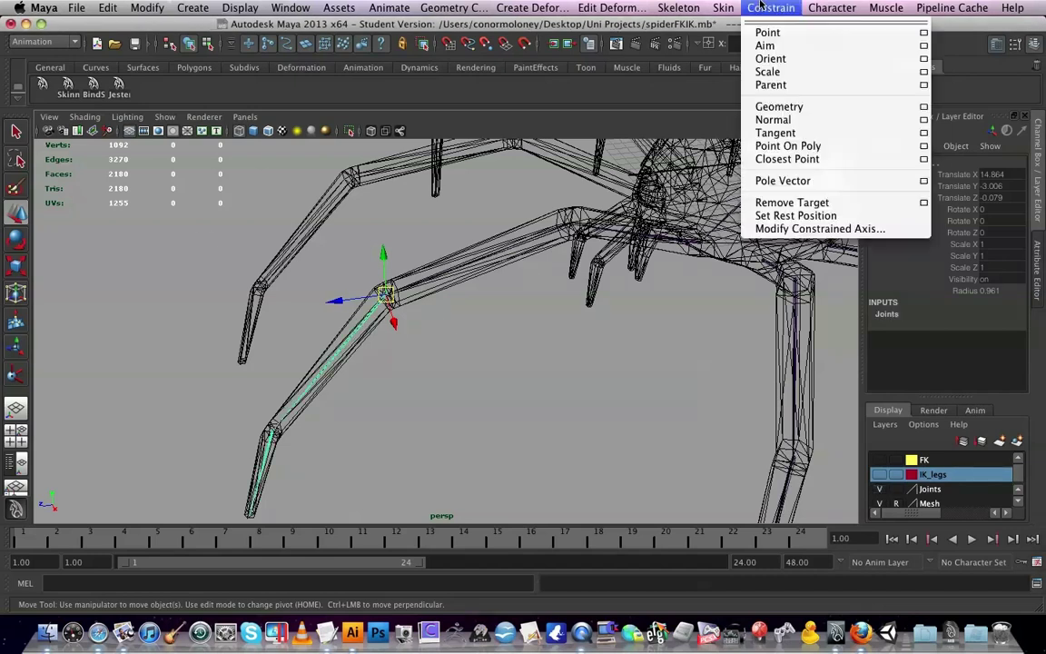
pyautogui.click(923, 58)
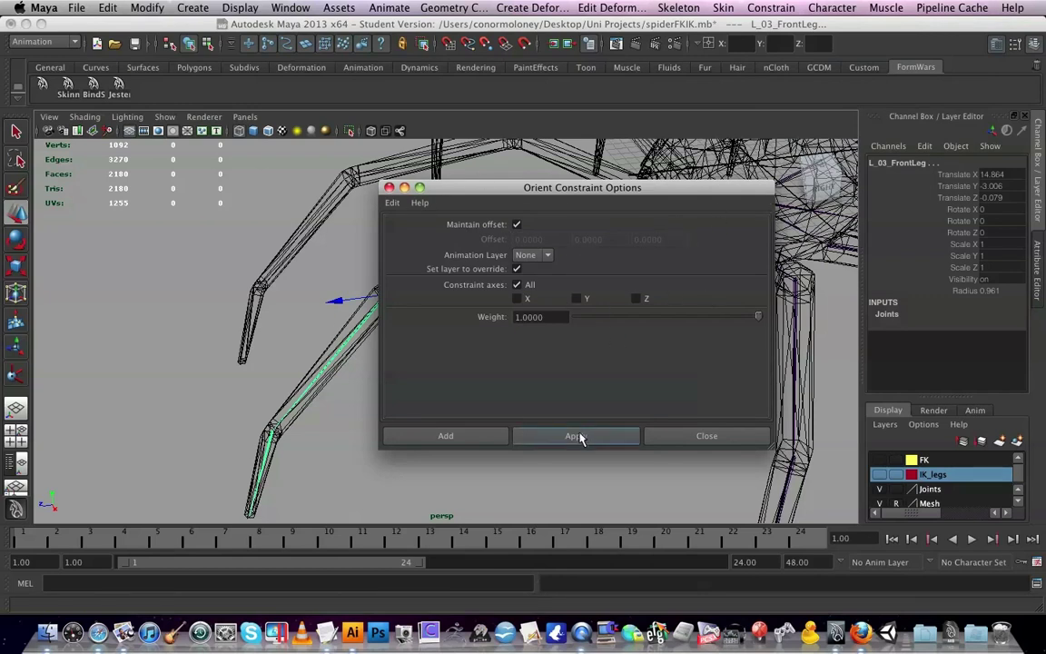
pyautogui.moveTo(458, 196); pyautogui.dragTo(587, 172)
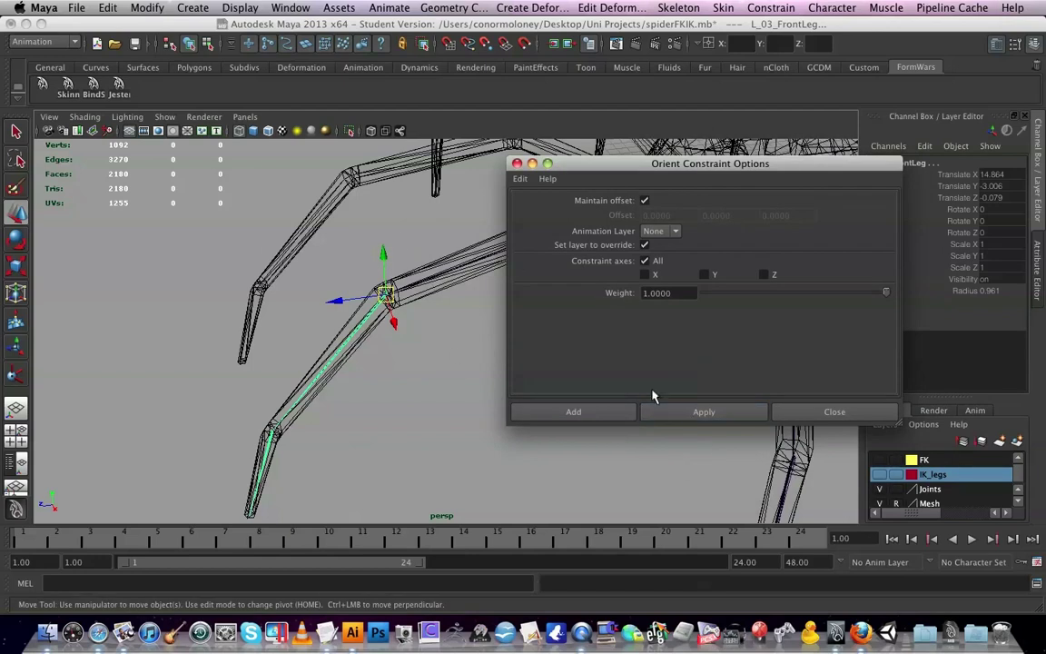
pyautogui.click(603, 413)
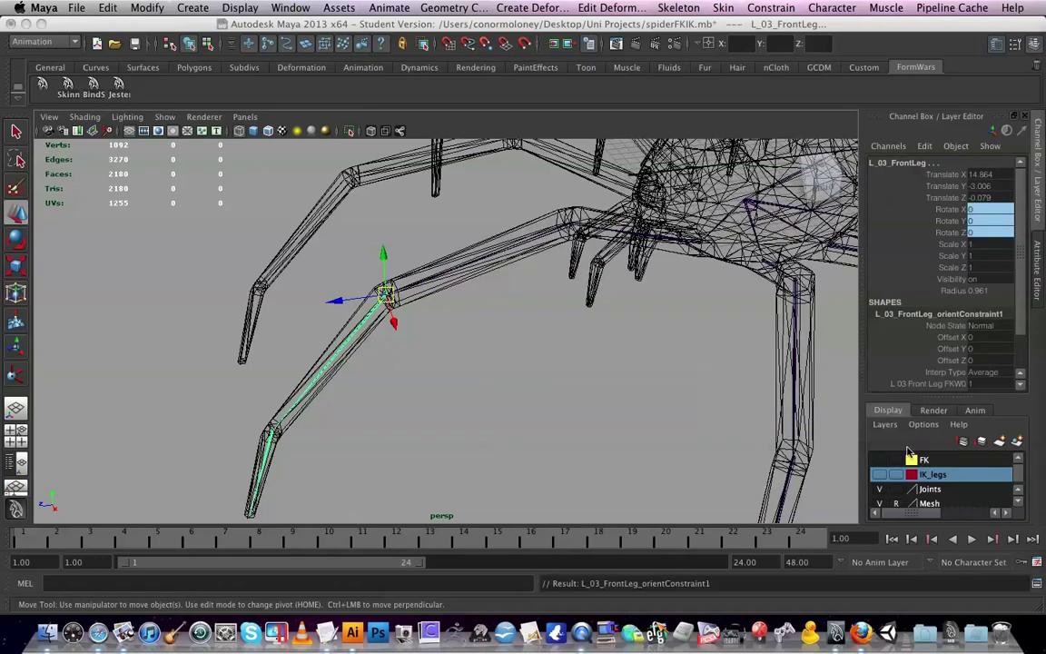
# Show the FK layer, hide the Joints layer, and select L_04_FrontLeg_FK by stepping down from L_03_FrontLeg_FK.
pyautogui.click(879, 459)
pyautogui.click(879, 488)
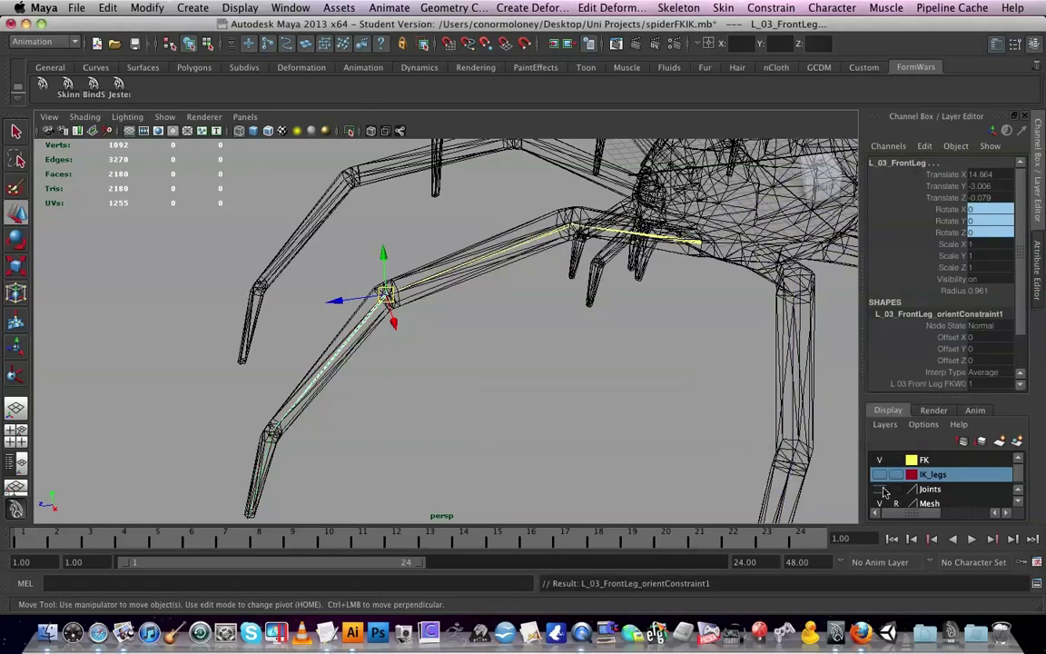
pyautogui.click(461, 394)
pyautogui.scroll(3, 448, 401)
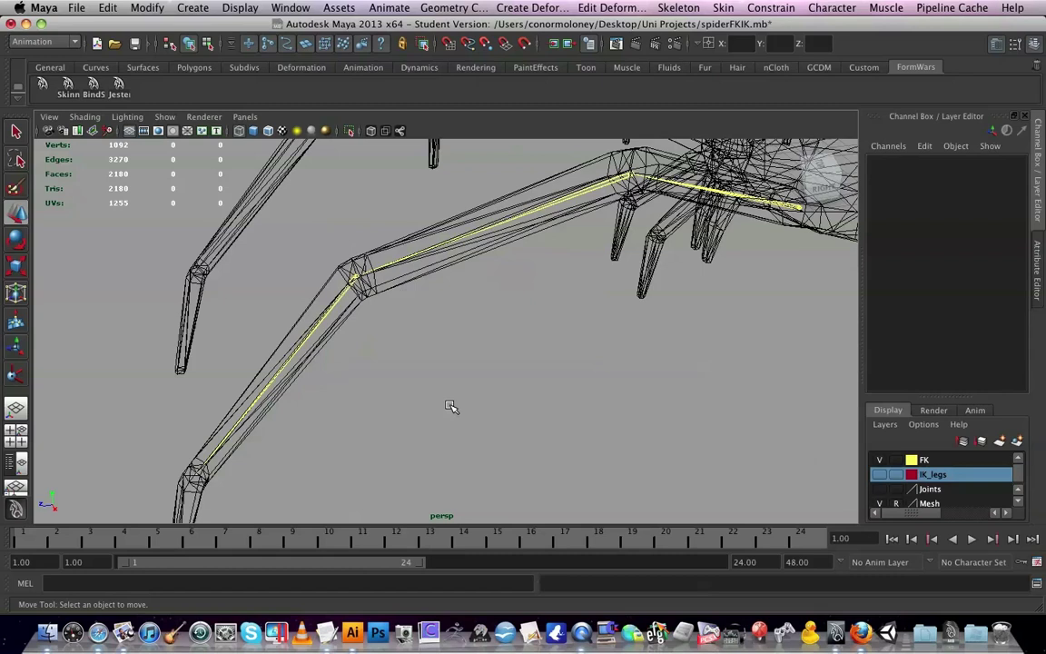
pyautogui.keyDown('alt'); pyautogui.moveTo(451, 404); pyautogui.dragTo(634, 234, button='middle'); pyautogui.keyUp('alt')
pyautogui.scroll(5, 593, 367)
pyautogui.keyDown('alt'); pyautogui.moveTo(592, 373); pyautogui.dragTo(606, 432, button='middle'); pyautogui.keyUp('alt')
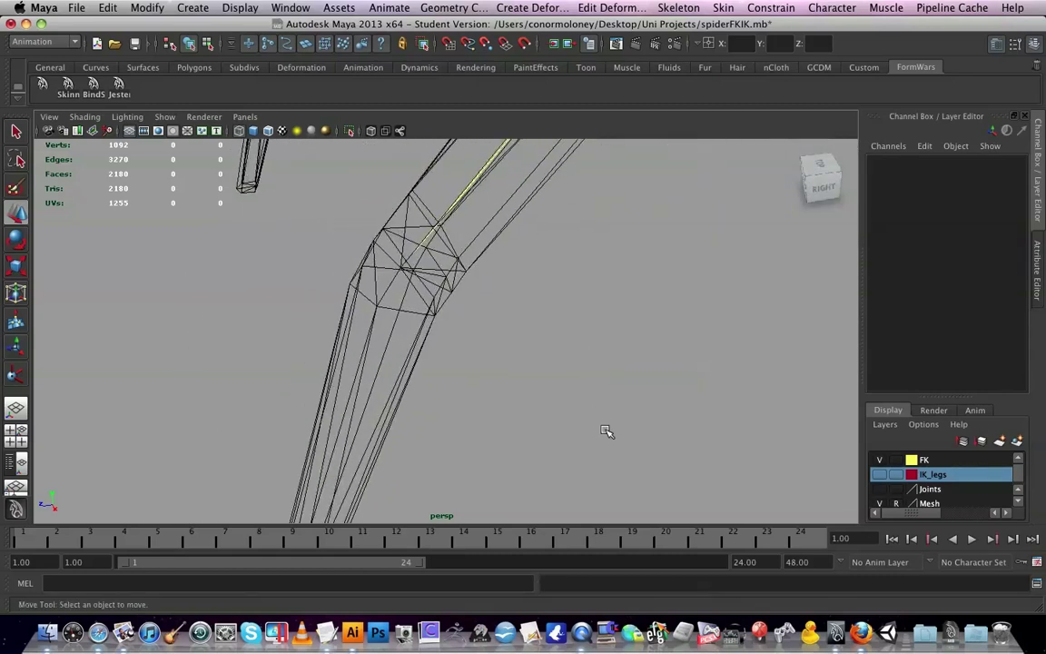
pyautogui.keyDown('alt'); pyautogui.moveTo(606, 371); pyautogui.dragTo(585, 332); pyautogui.keyUp('alt')
pyautogui.press('w')
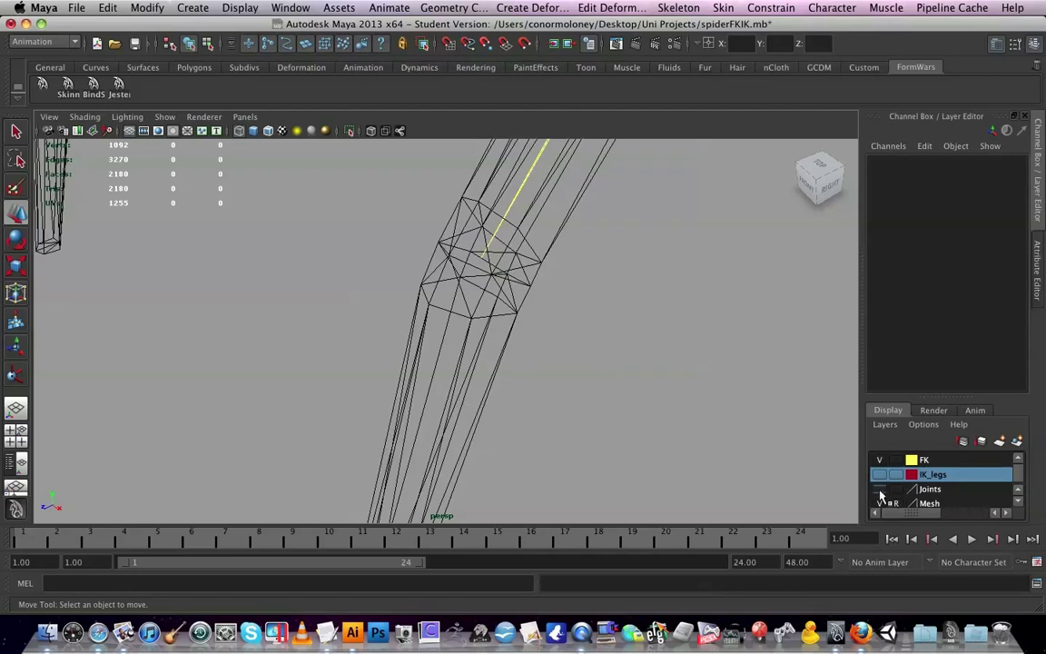
pyautogui.click(528, 182)
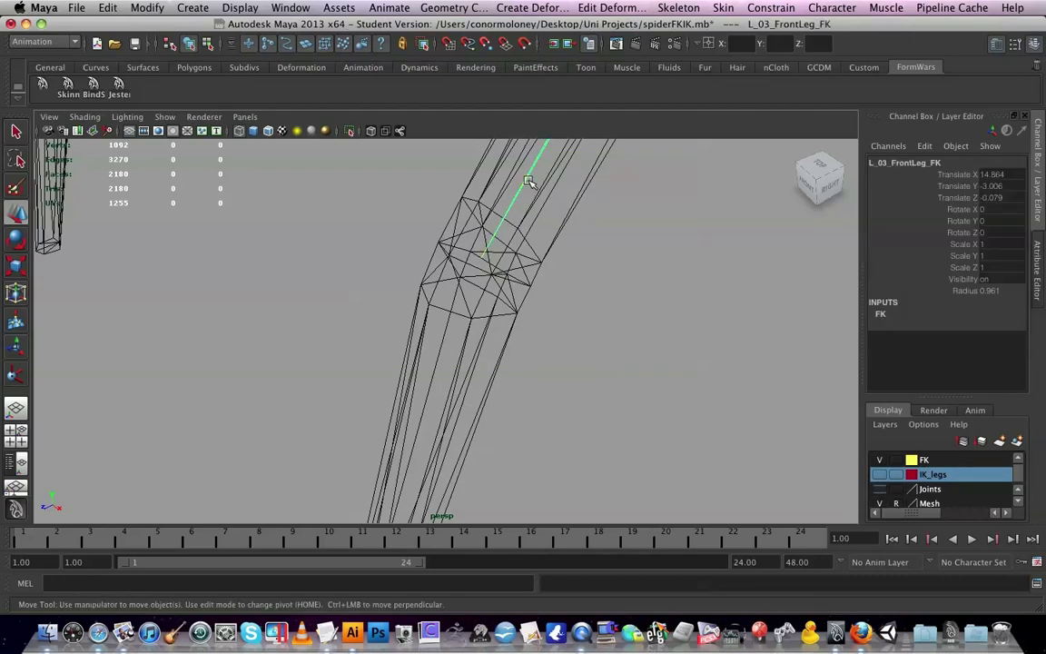
pyautogui.press('Down')
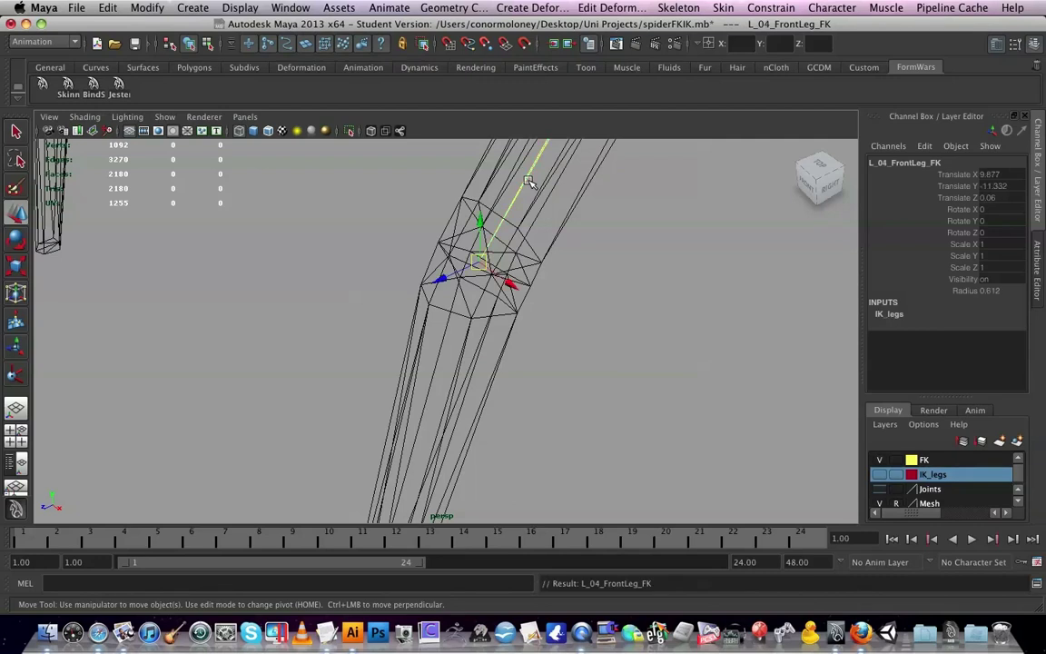
# Reselect the L_04_FrontLeg_FK joint through its parent and add it to the FK layer.
pyautogui.keyDown('alt'); pyautogui.moveTo(577, 400); pyautogui.dragTo(549, 405); pyautogui.keyUp('alt')
pyautogui.click(548, 269)
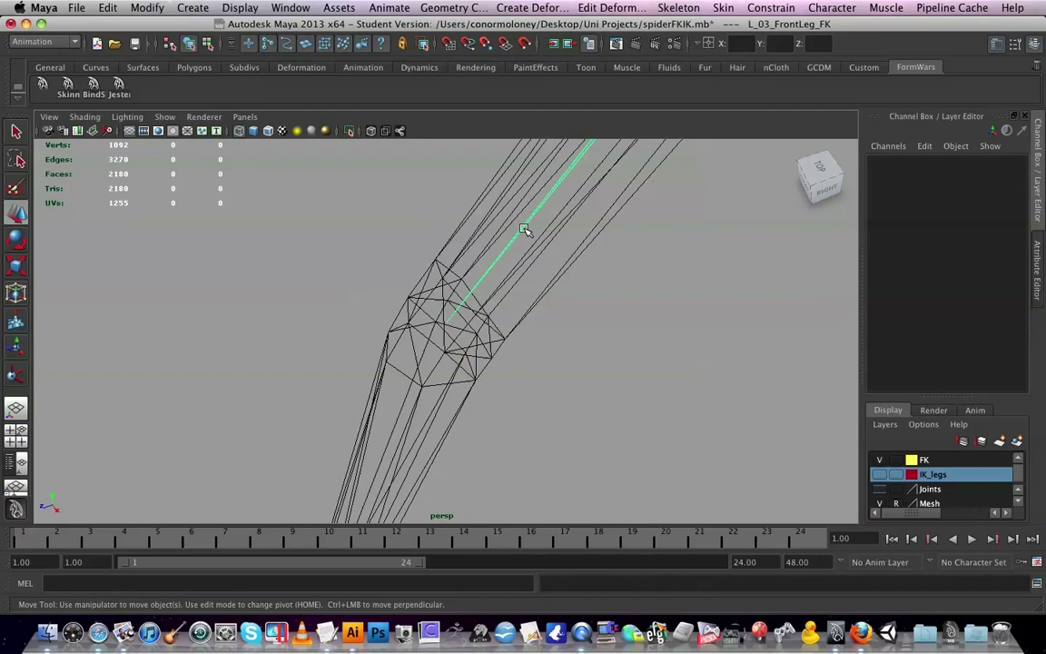
pyautogui.click(525, 228)
pyautogui.press('Down')
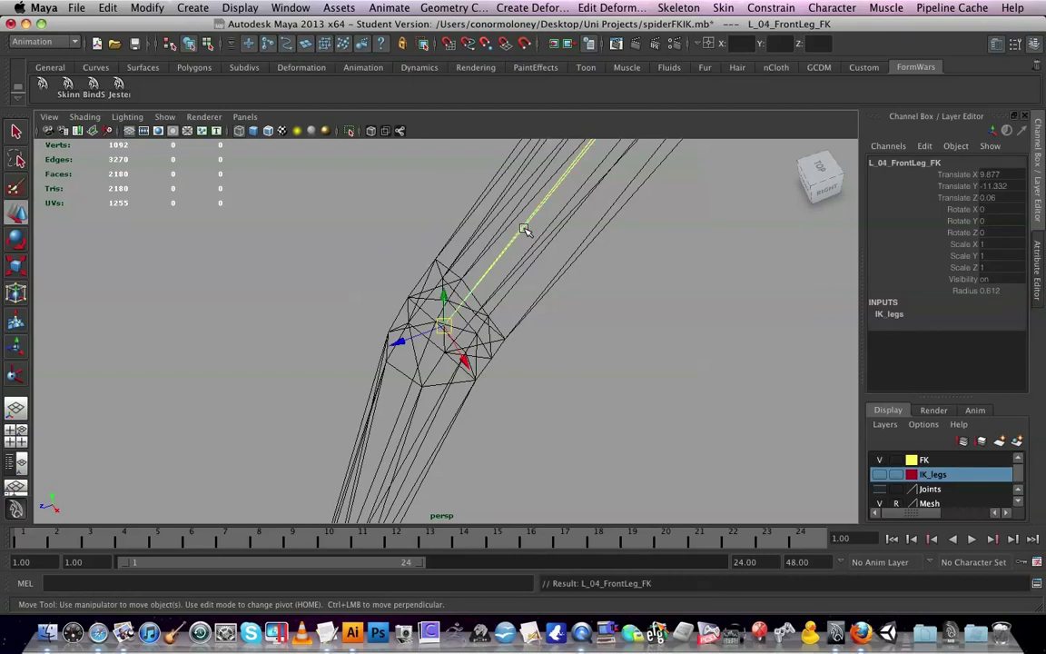
pyautogui.rightClick(926, 463)
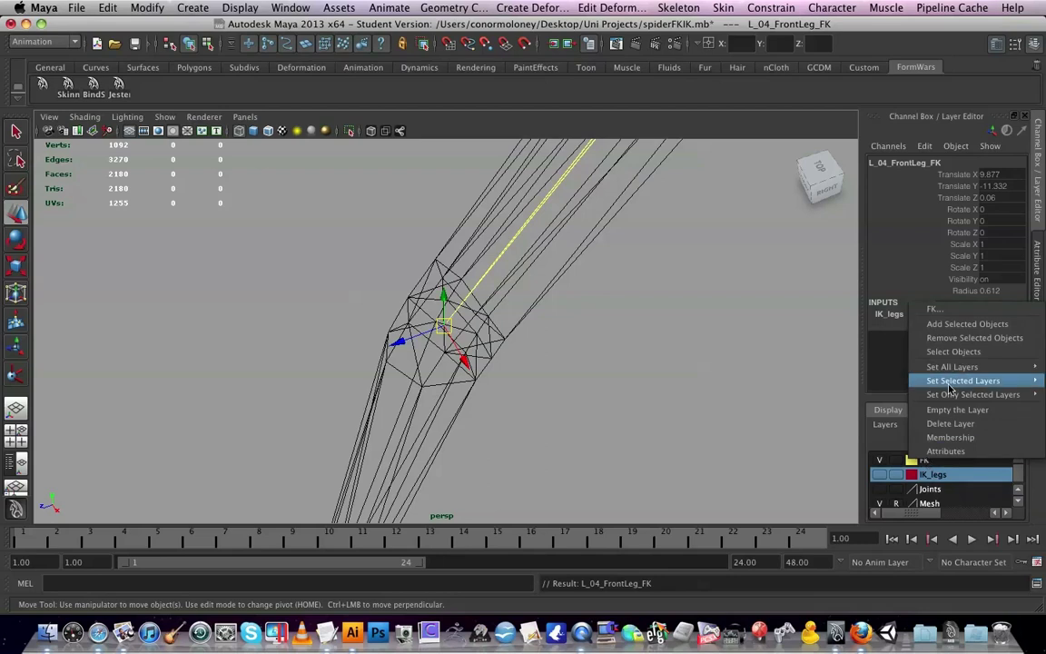
pyautogui.click(953, 323)
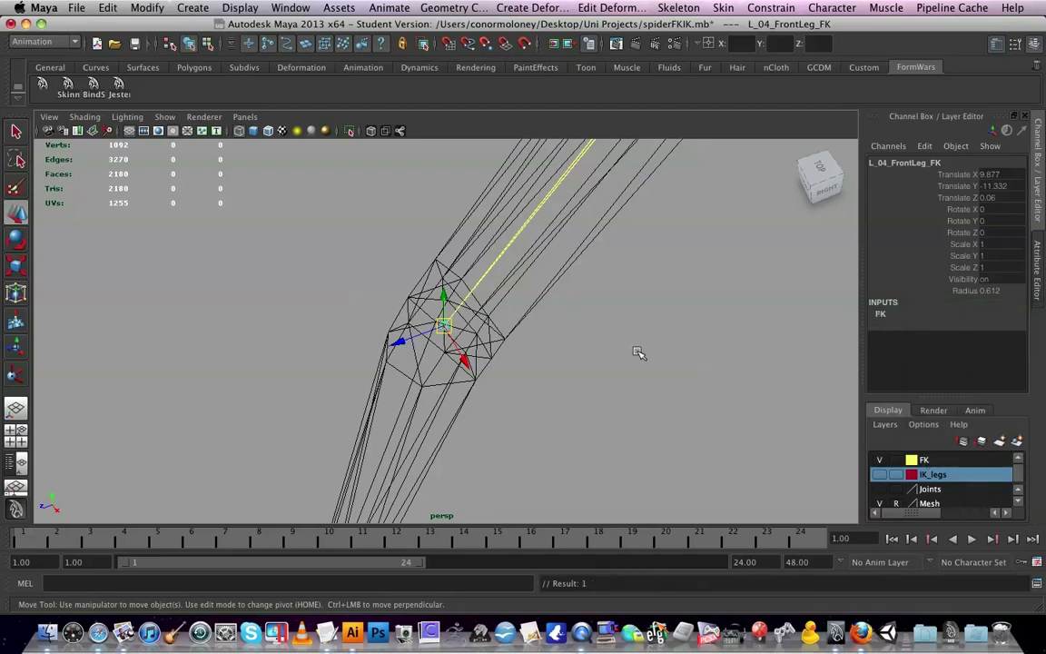
# Select L_04_FrontLeg_FK followed by L_04_FrontLeg_IK as constraint targets, isolating the FK and IK_legs layers in turn and hiding each one again.
pyautogui.click(565, 311)
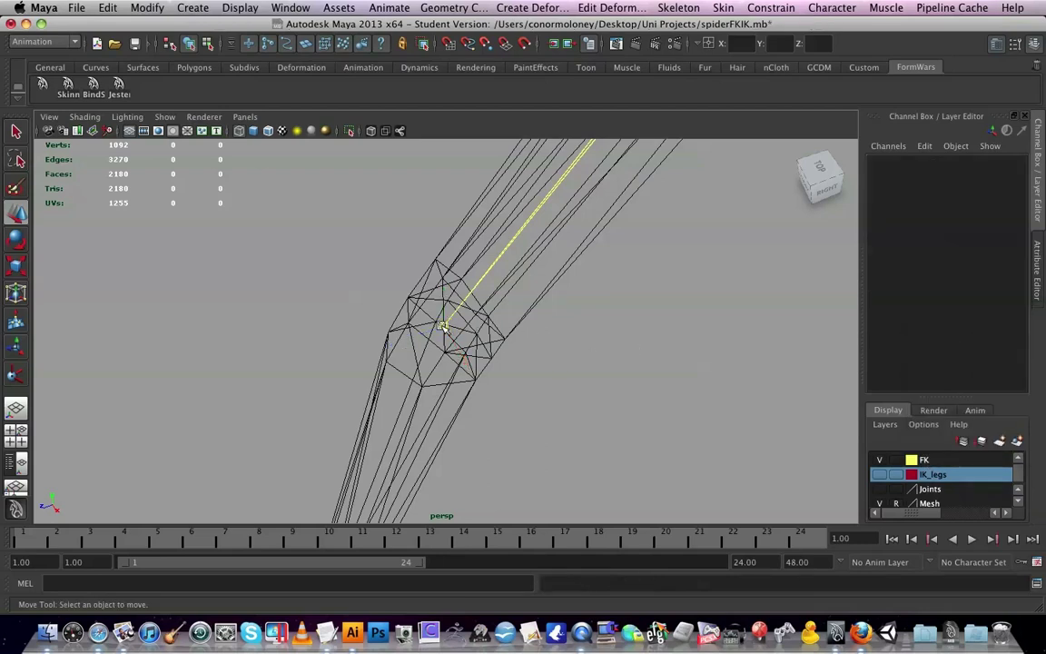
pyautogui.click(442, 324)
pyautogui.doubleClick(882, 461)
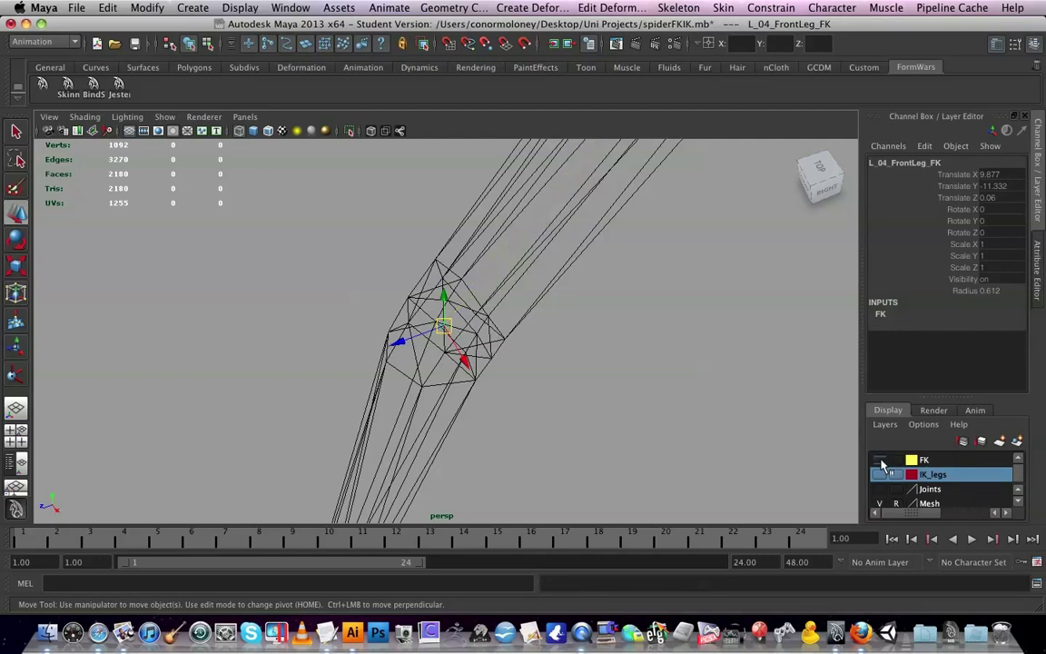
pyautogui.click(519, 392)
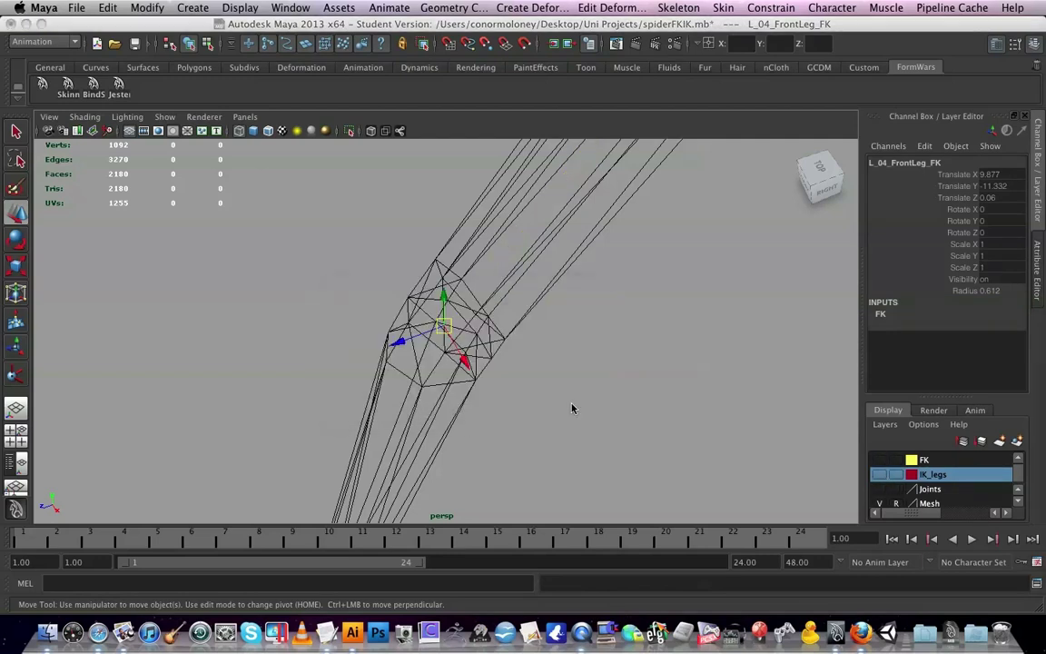
pyautogui.click(881, 475)
pyautogui.scroll(3, 463, 326)
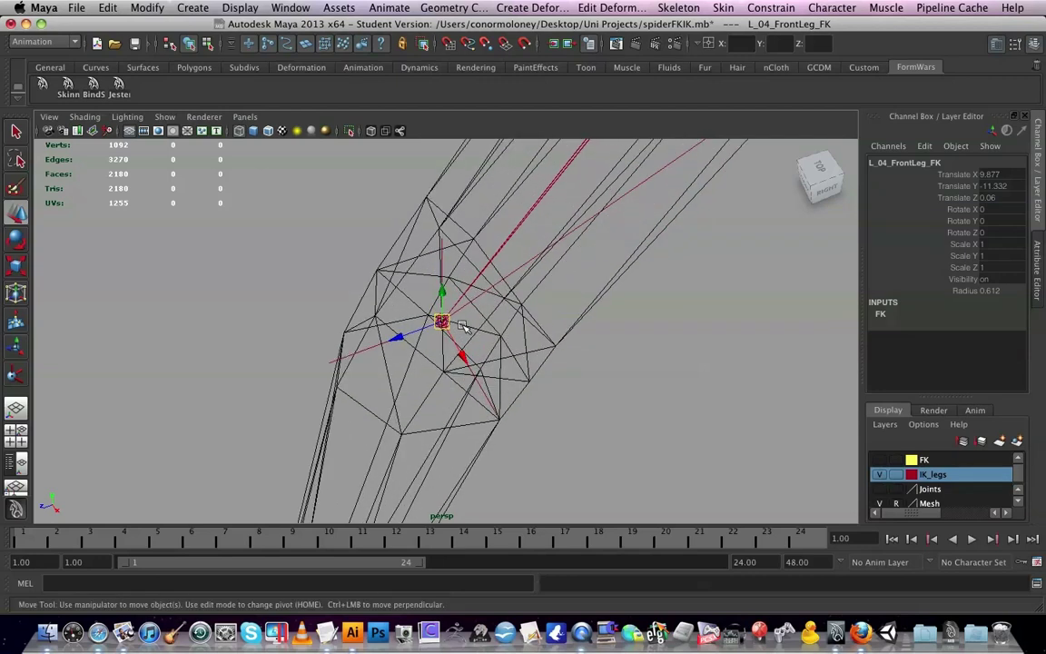
pyautogui.scroll(4, 463, 326)
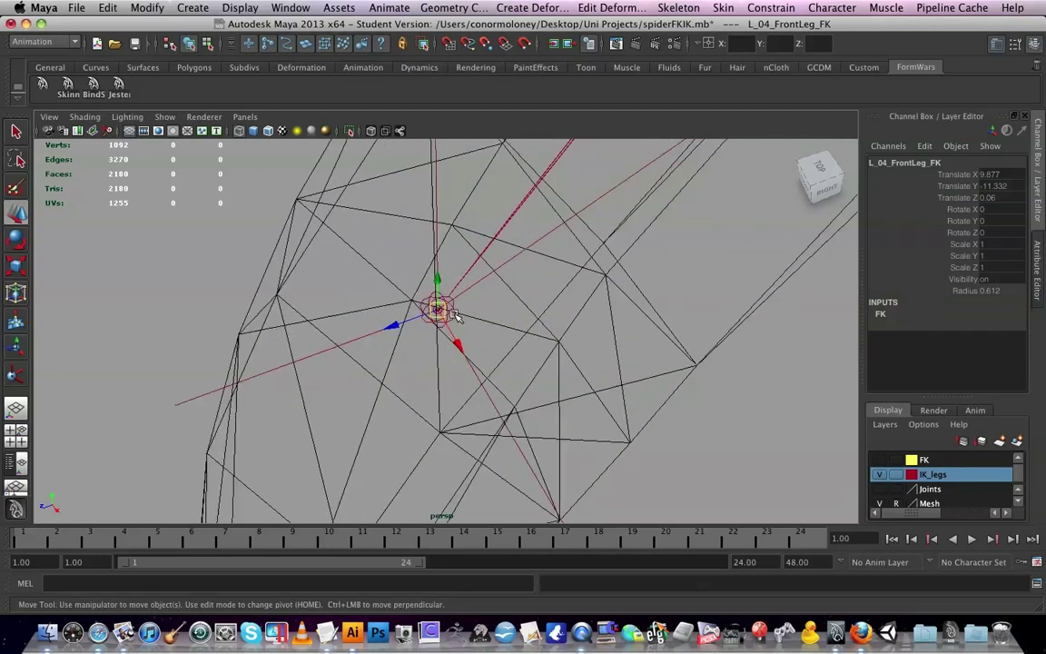
pyautogui.click(440, 310)
pyautogui.scroll(-5, 646, 345)
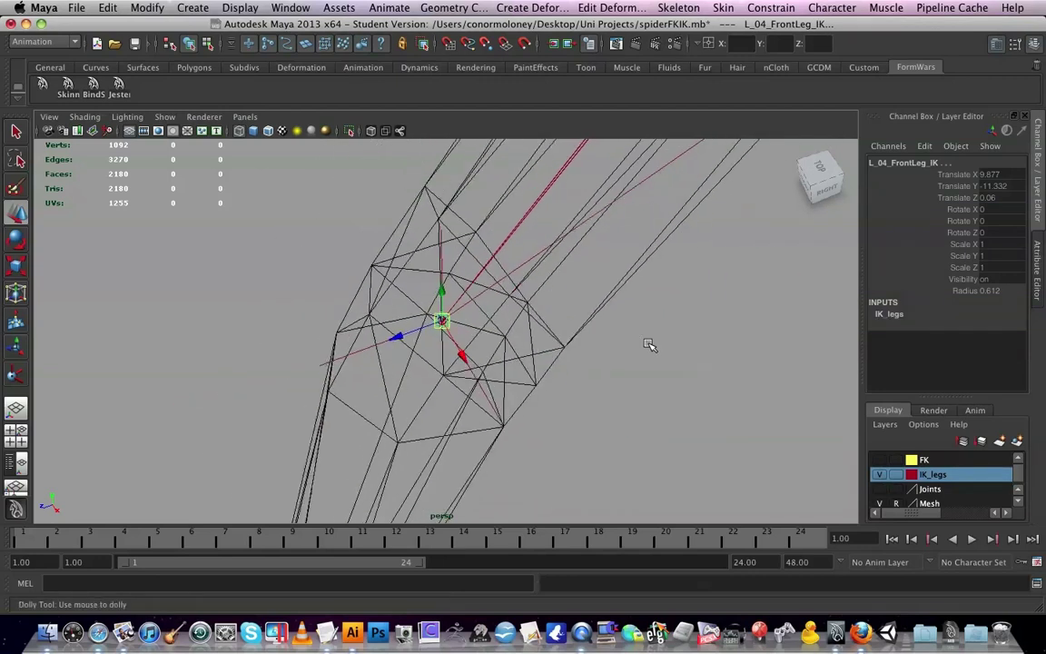
pyautogui.scroll(-2, 646, 346)
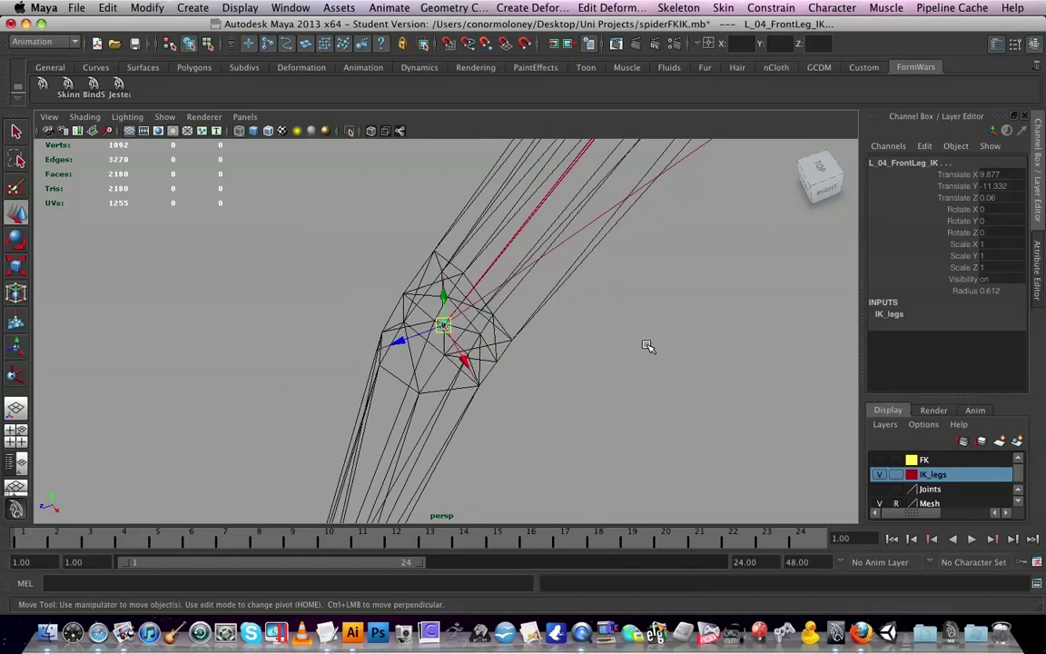
pyautogui.click(879, 475)
# Show the Joints layer, add the original L_04_FrontLeg joint to the selection, orient-constrain it to its FK and IK counterparts, and deselect everything.
pyautogui.click(880, 489)
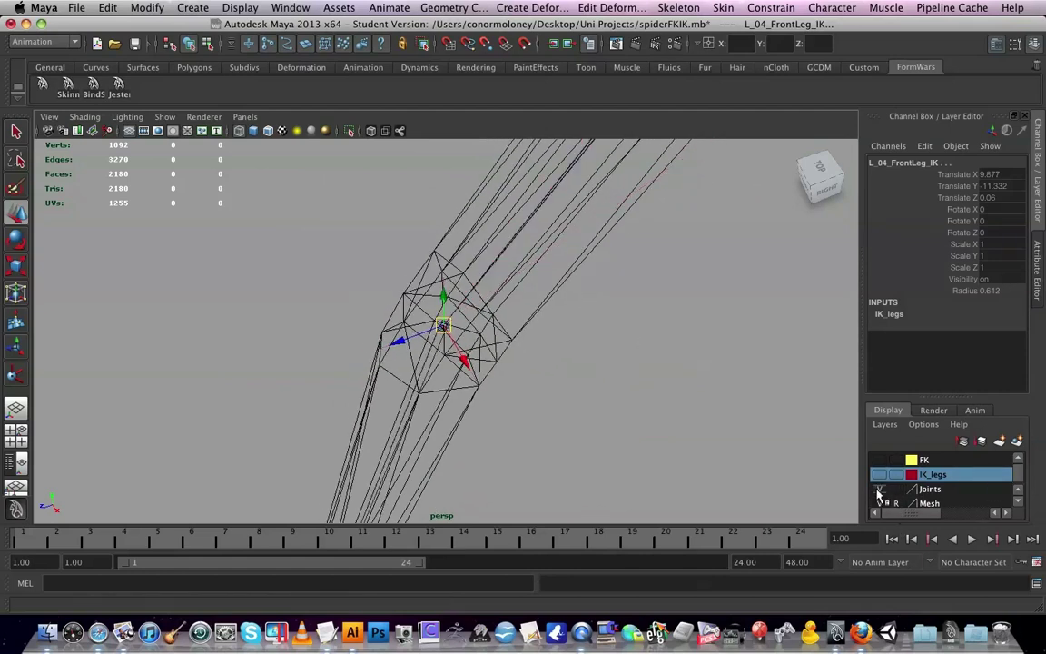
pyautogui.scroll(1, 539, 419)
pyautogui.click(424, 365)
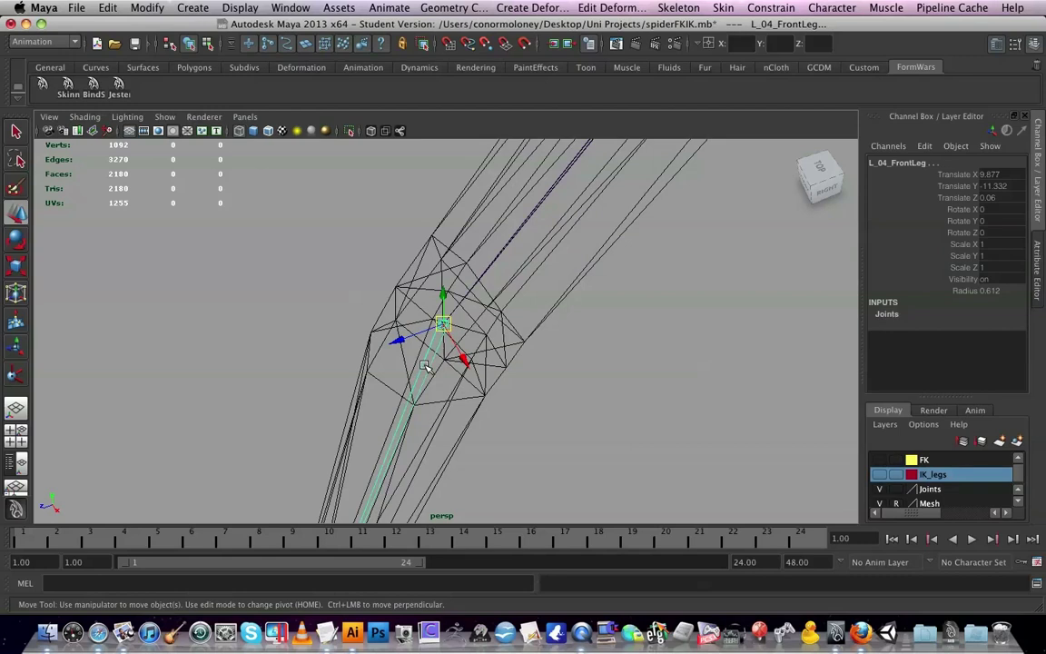
pyautogui.scroll(-5, 542, 382)
pyautogui.scroll(1, 543, 383)
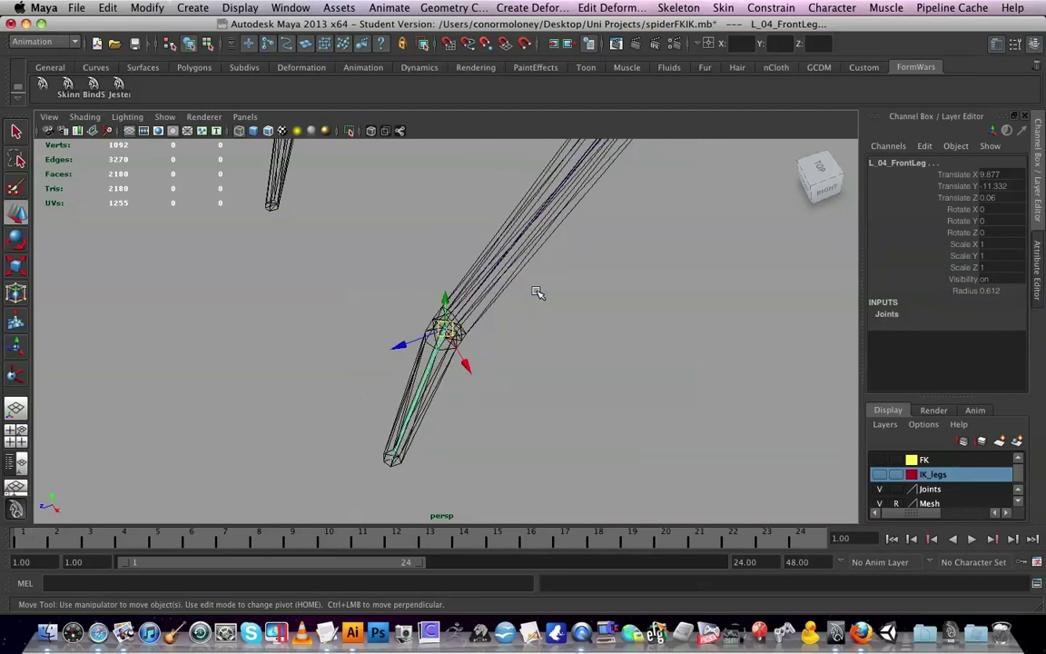
pyautogui.click(750, 8)
pyautogui.click(763, 58)
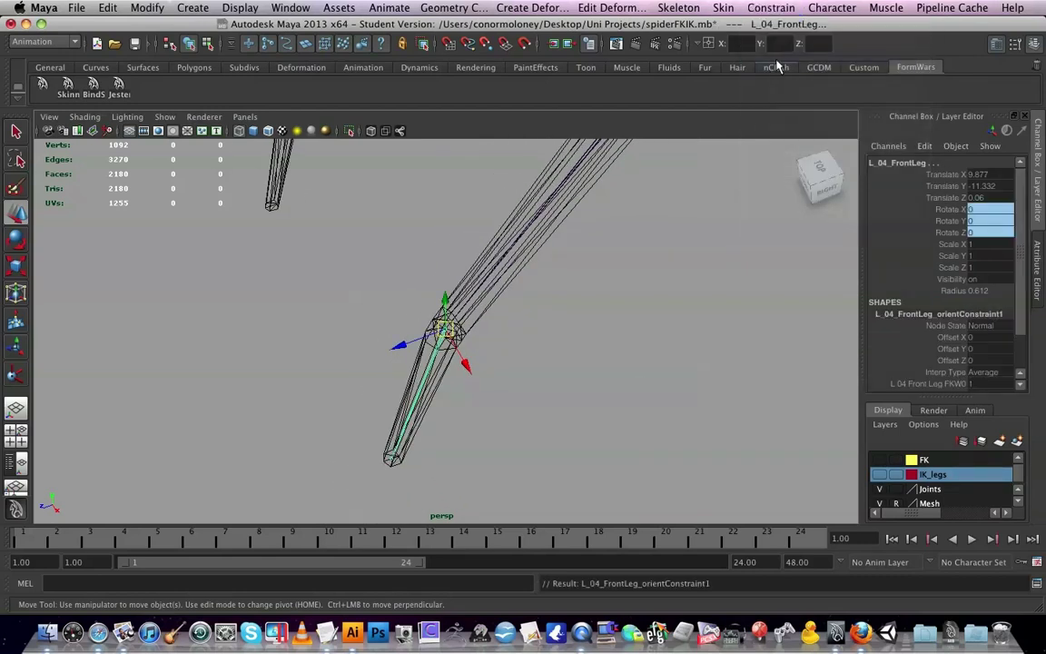
pyautogui.click(664, 382)
# Examine the constrained left front leg from several angles, briefly showing the FK and IK_legs layers and dismissing the layer edit dialog.
pyautogui.scroll(-1, 665, 366)
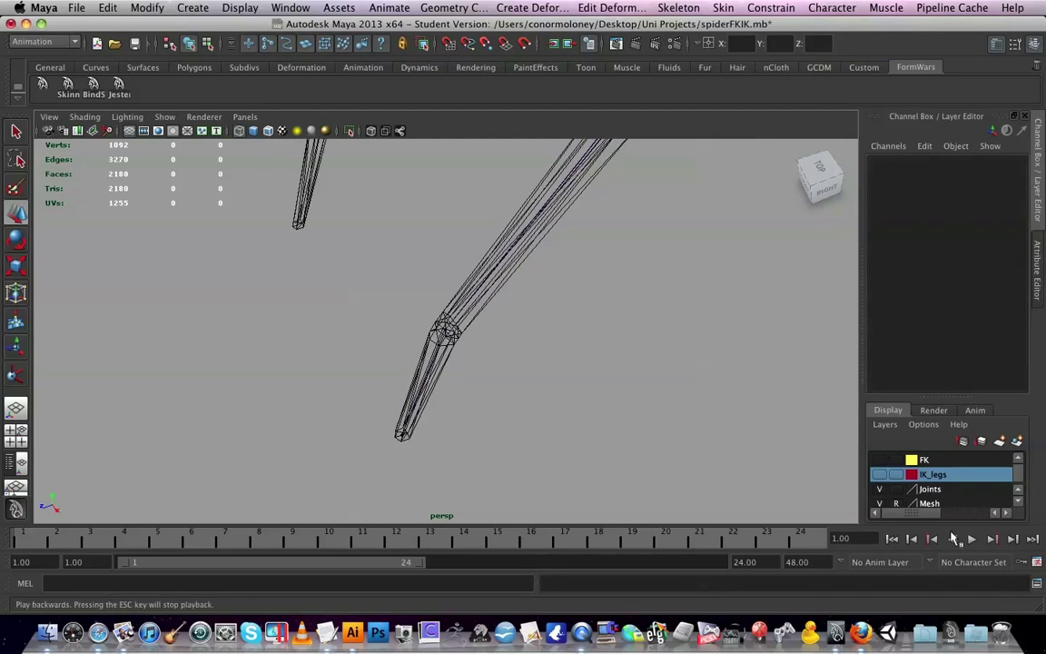
pyautogui.click(879, 460)
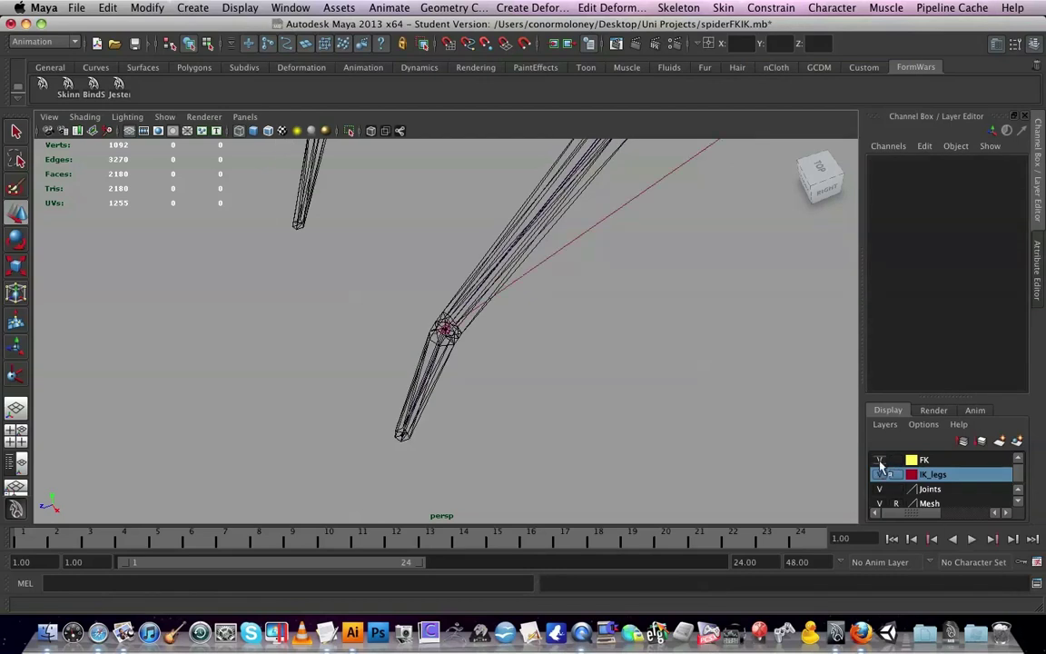
pyautogui.click(879, 475)
pyautogui.scroll(-5, 623, 348)
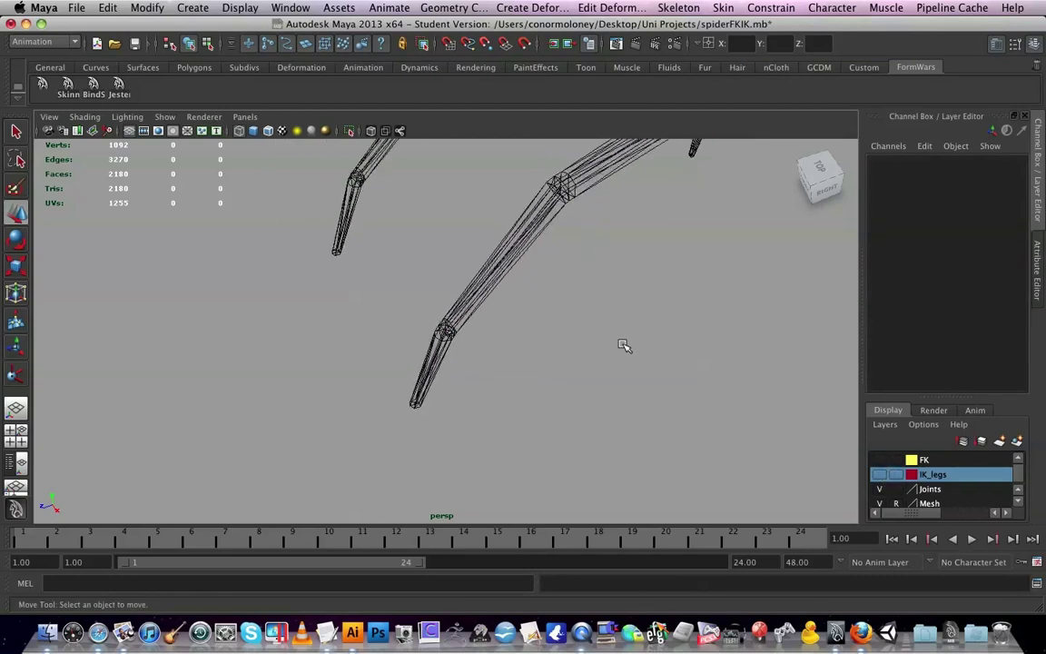
pyautogui.click(565, 401)
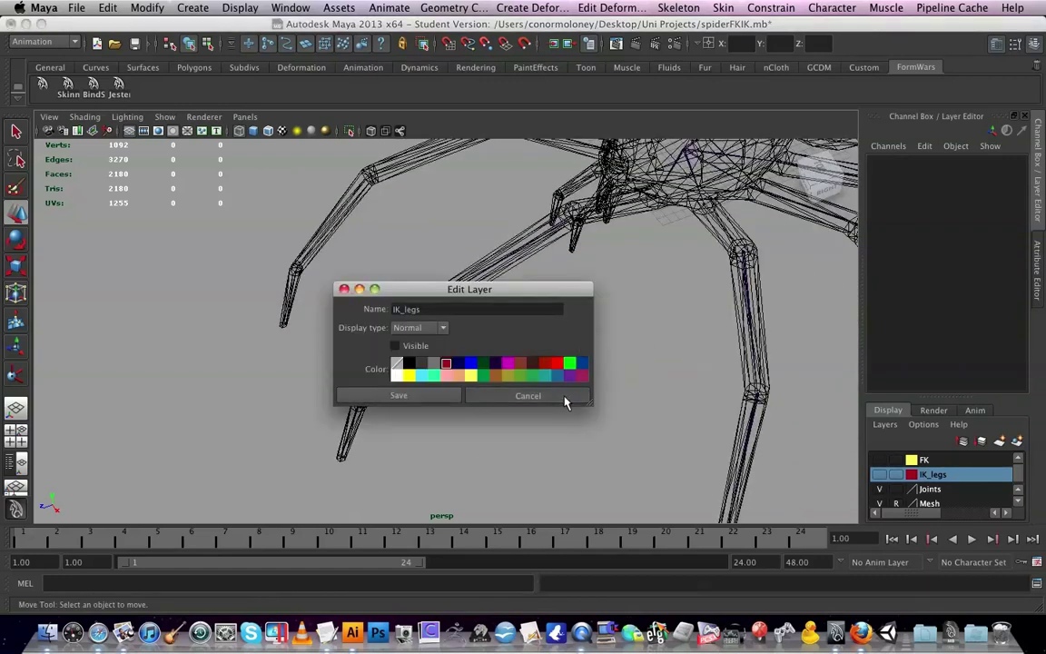
pyautogui.keyDown('alt'); pyautogui.moveTo(564, 382); pyautogui.dragTo(610, 345); pyautogui.keyUp('alt')
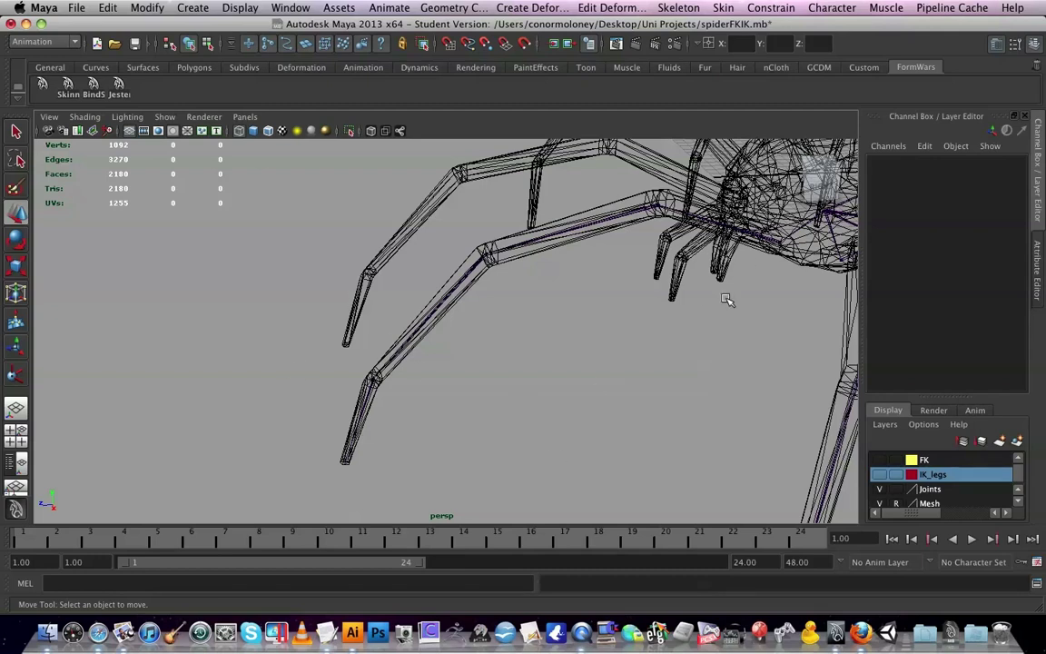
pyautogui.click(889, 473)
pyautogui.click(882, 461)
pyautogui.keyDown('alt'); pyautogui.moveTo(624, 368); pyautogui.dragTo(591, 372); pyautogui.keyUp('alt')
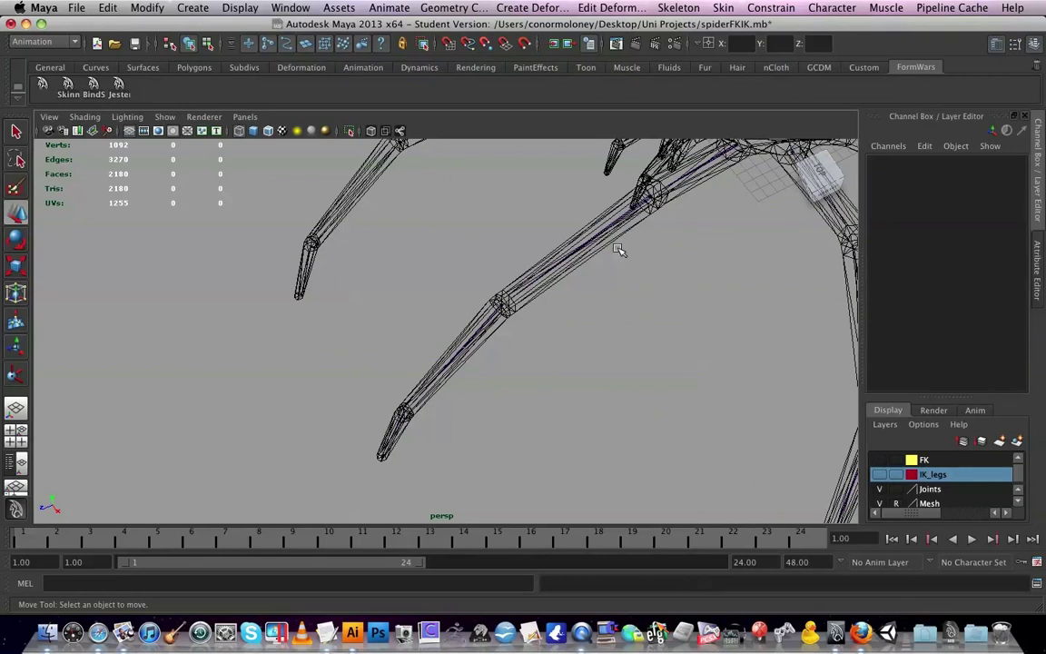
pyautogui.click(894, 474)
pyautogui.keyDown('alt'); pyautogui.moveTo(655, 372); pyautogui.dragTo(634, 341); pyautogui.keyUp('alt')
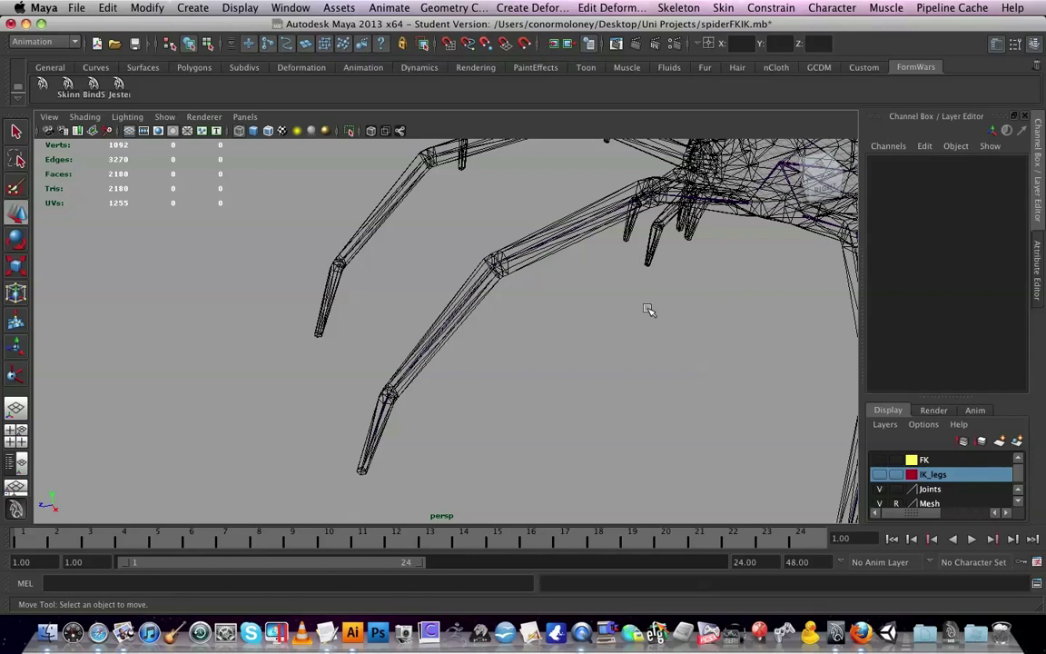
pyautogui.keyDown('alt'); pyautogui.moveTo(679, 347); pyautogui.dragTo(651, 340); pyautogui.keyUp('alt')
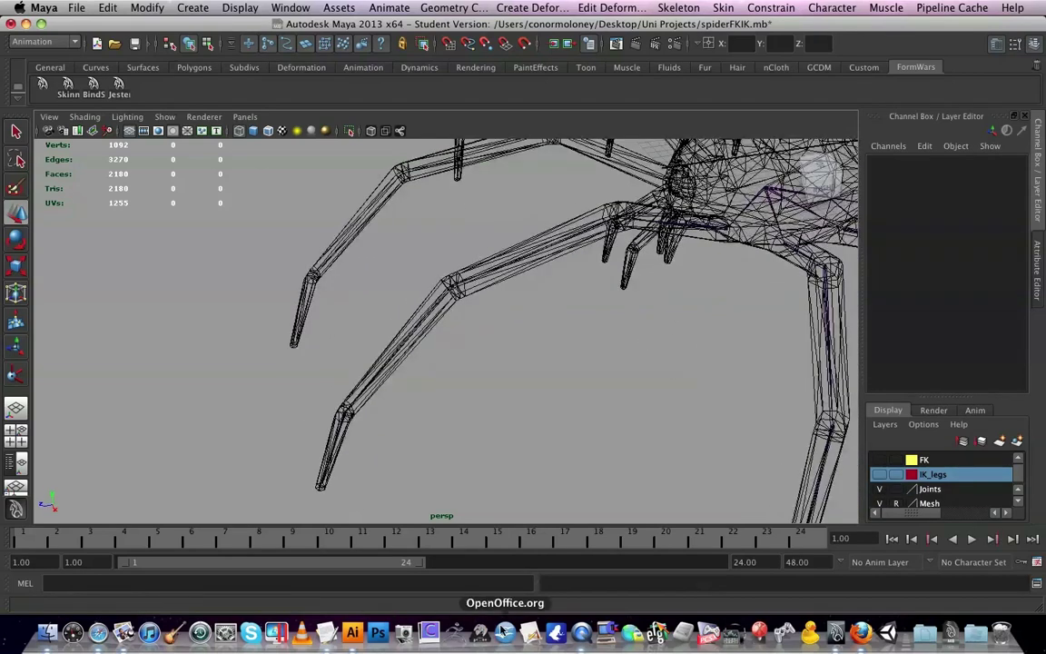
pyautogui.click(582, 633)
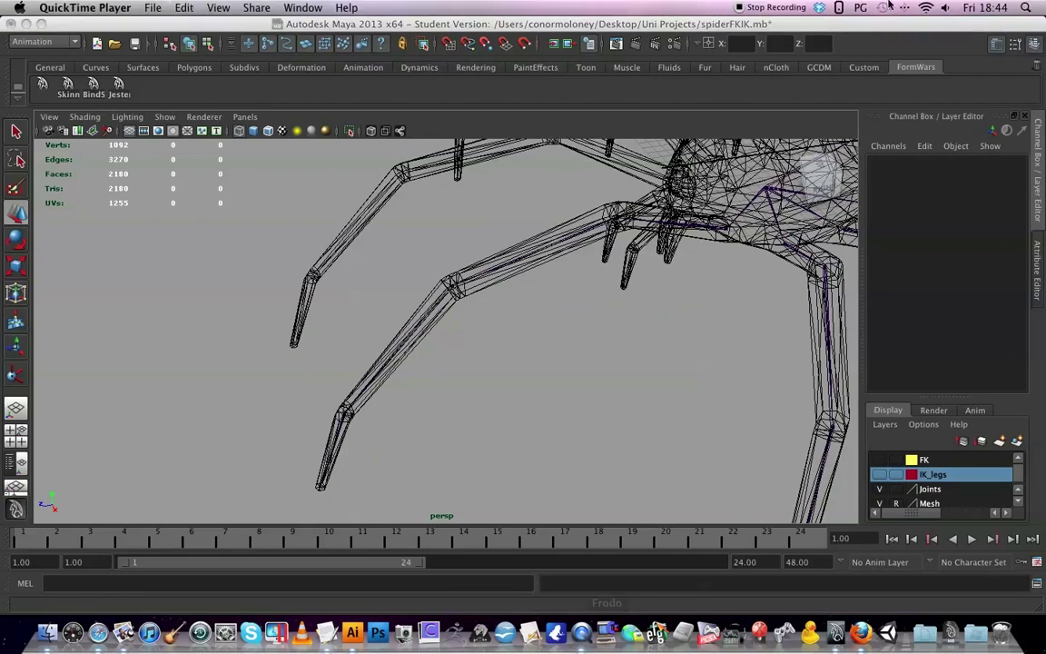